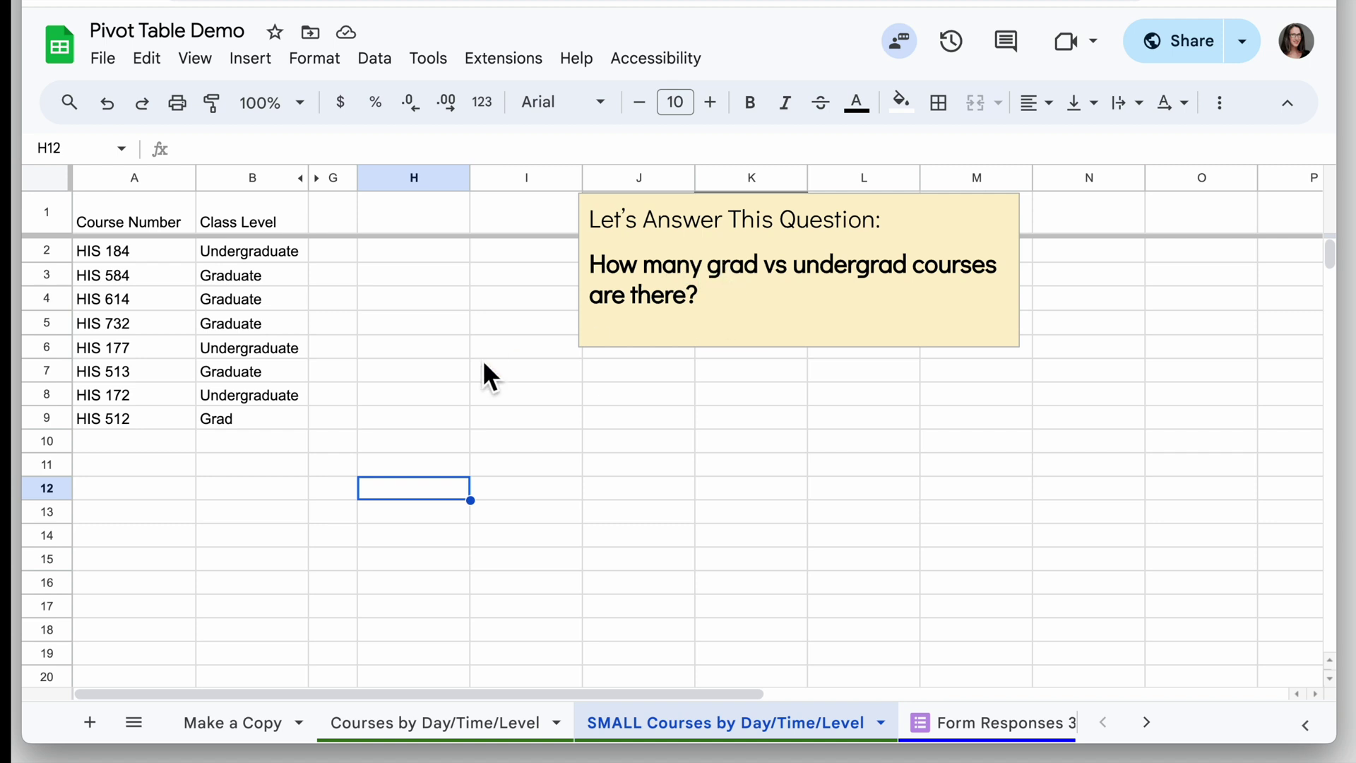
# Step: Sort the whole sheet A to Z by the Class Level column
pyautogui.click(244, 177)
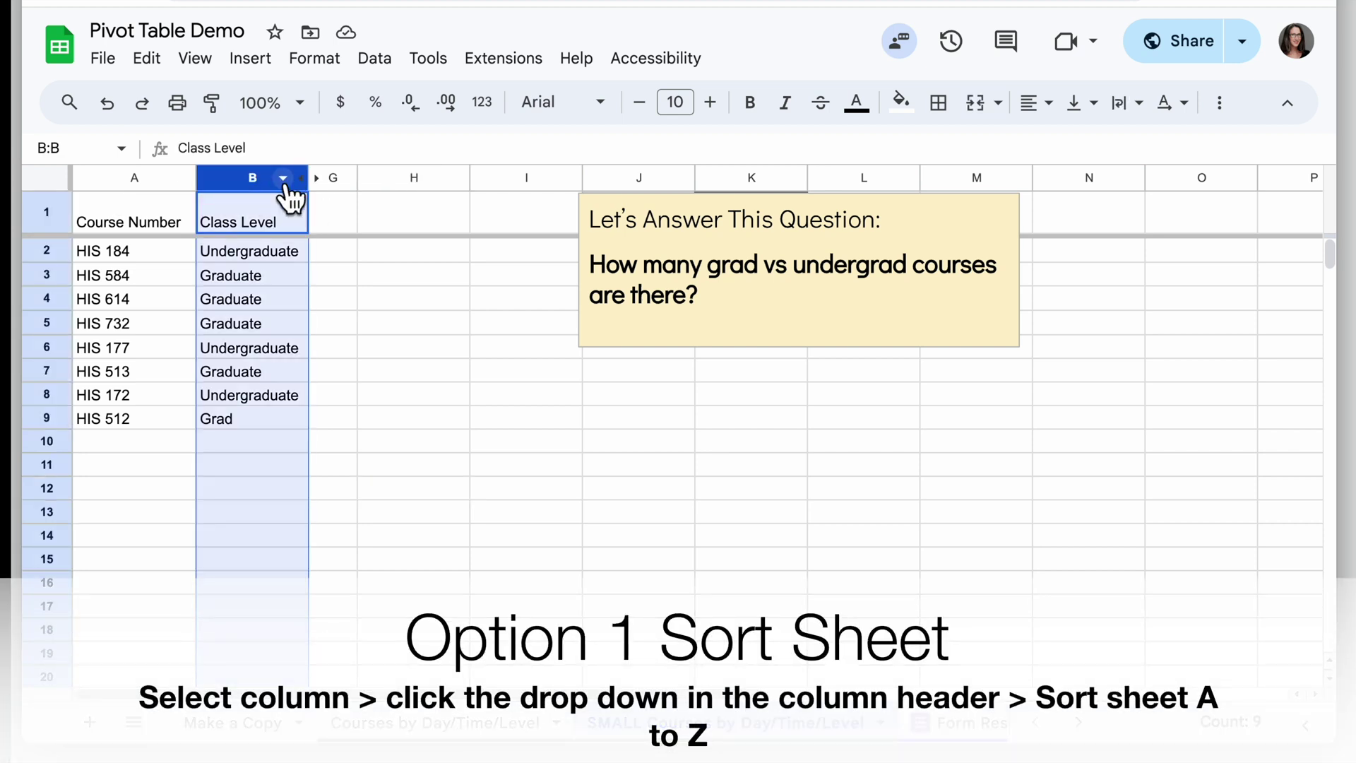
pyautogui.click(300, 178)
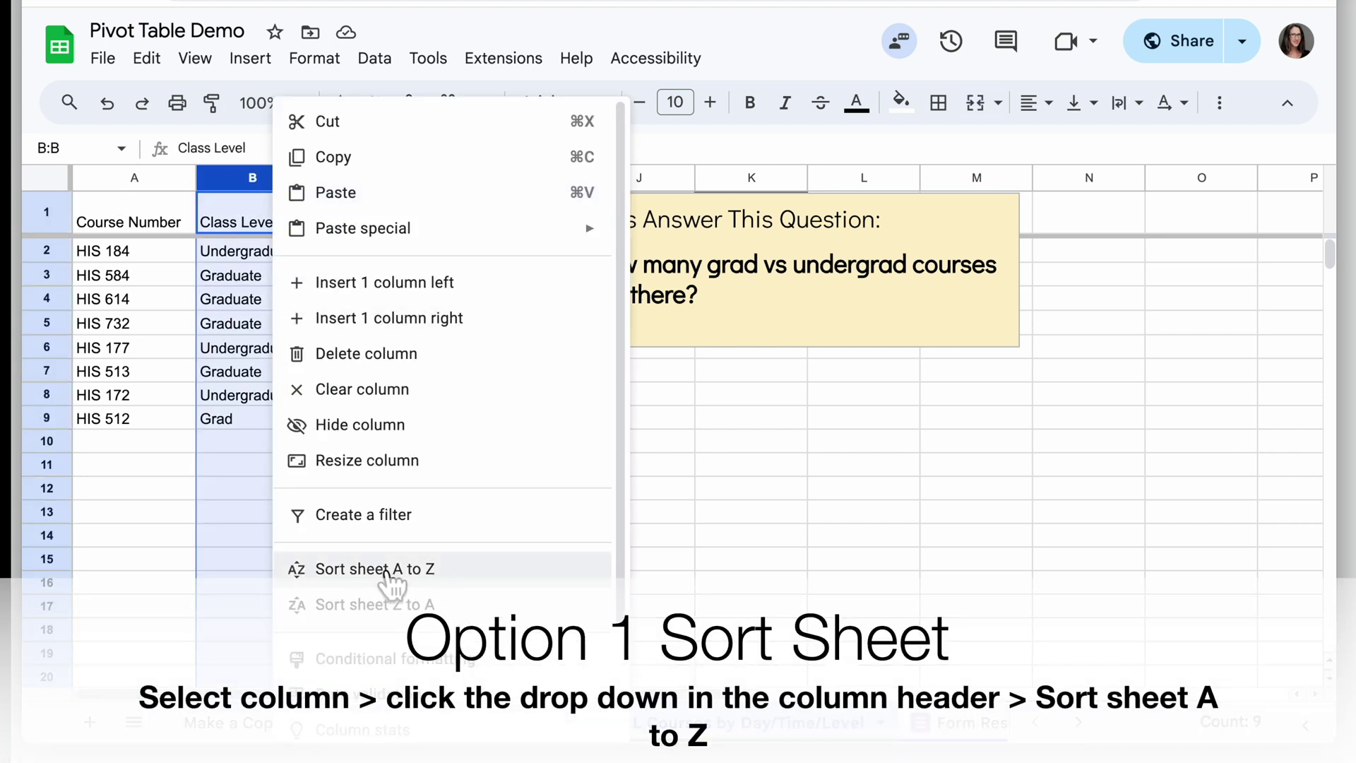
pyautogui.click(418, 570)
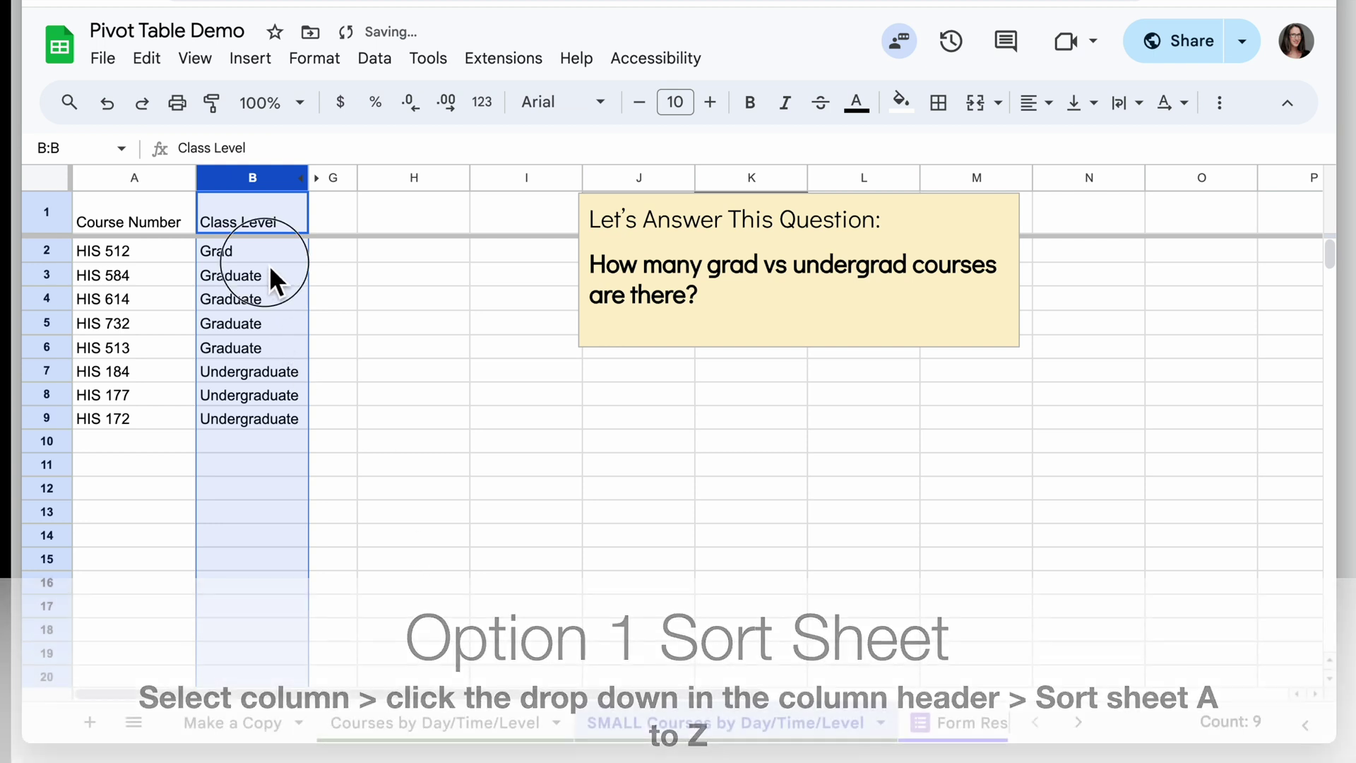
# Step: Count the graduate cells in B2:B6 and record the label Graduate in H2 with 5 in I2
pyautogui.click(269, 256)
pyautogui.click(278, 349)
pyautogui.moveTo(278, 349); pyautogui.dragTo(268, 251)
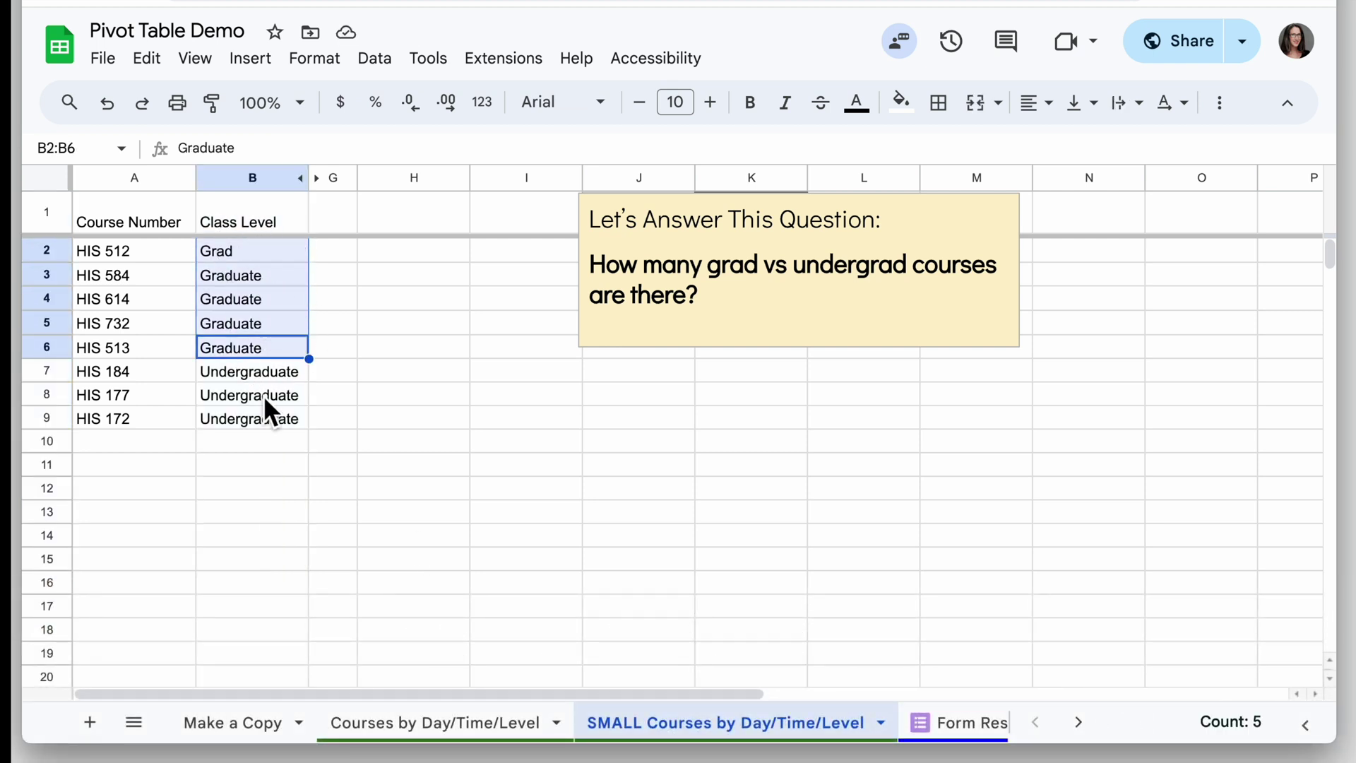
pyautogui.click(429, 252)
pyautogui.write('Graduate')
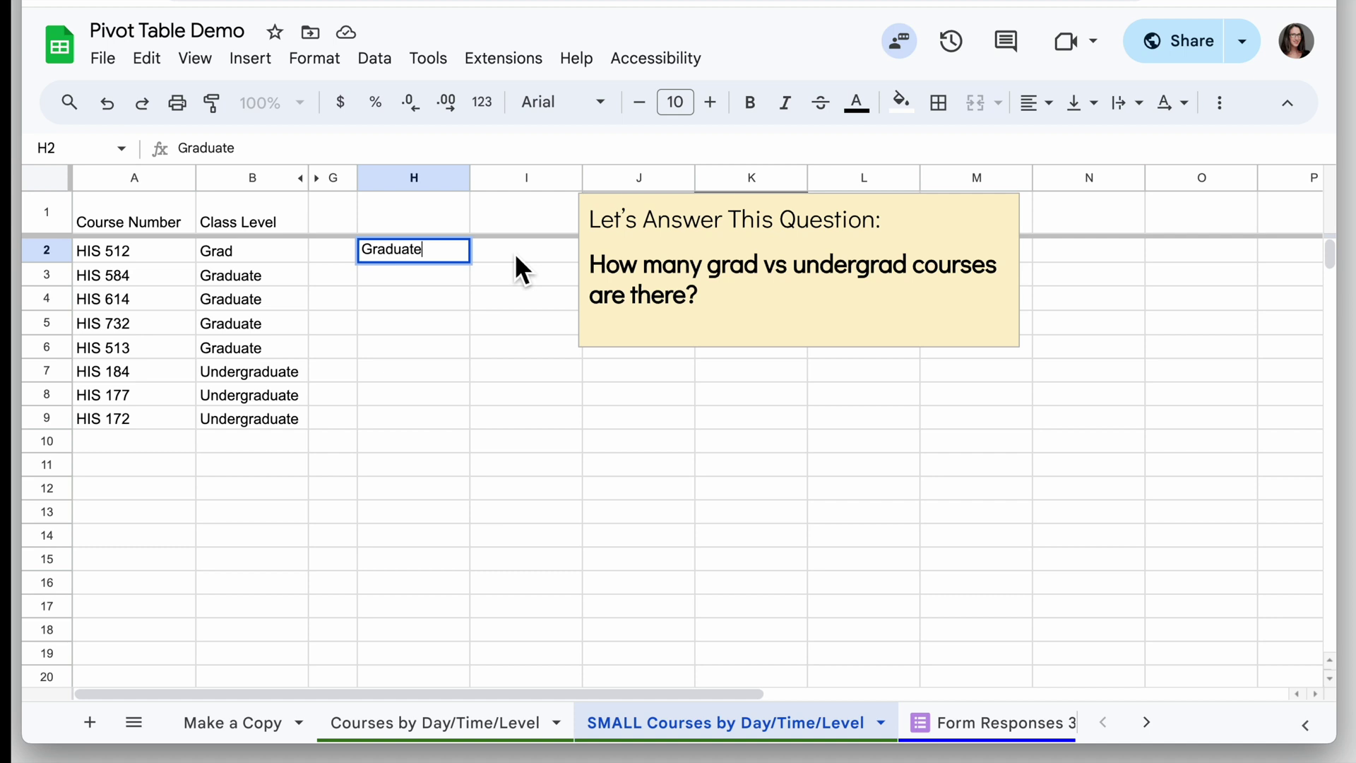
pyautogui.click(515, 252)
pyautogui.moveTo(256, 255); pyautogui.dragTo(257, 353)
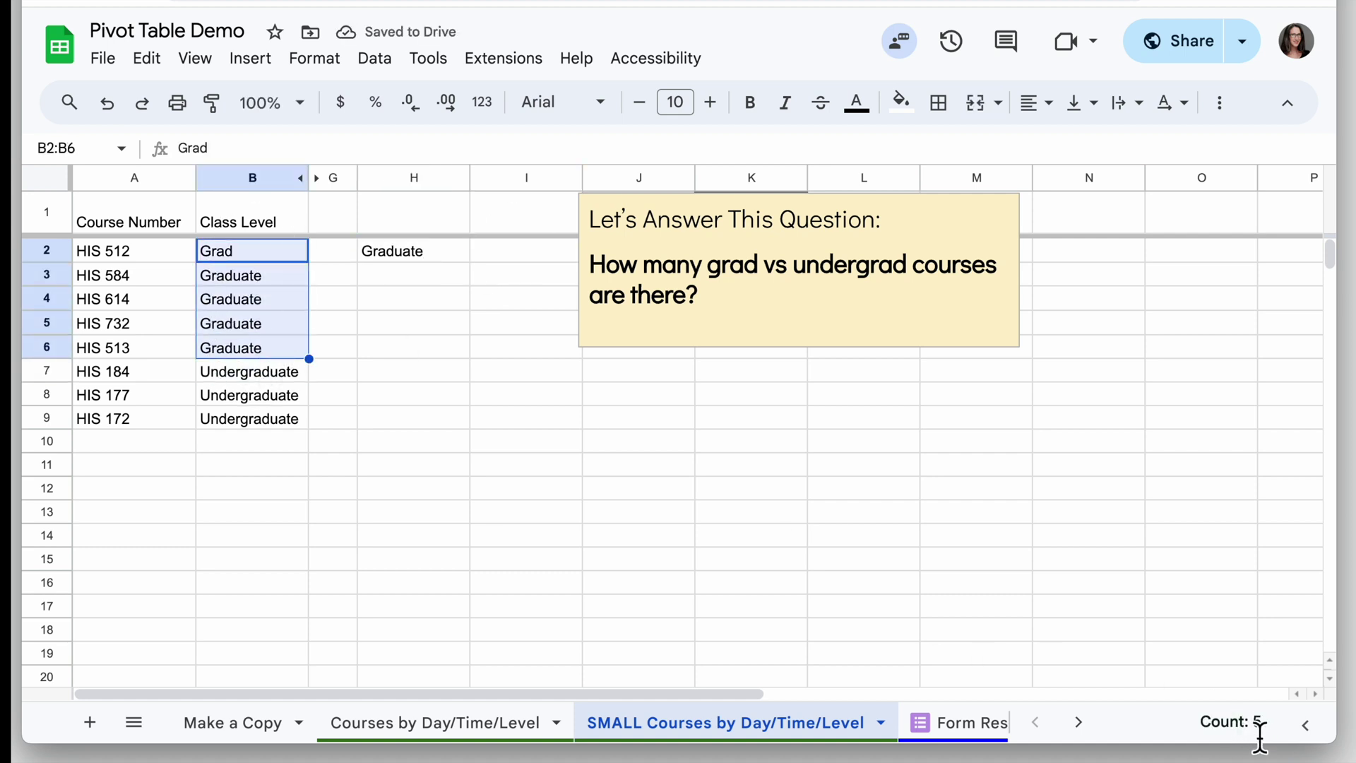
pyautogui.click(536, 247)
pyautogui.write('5')
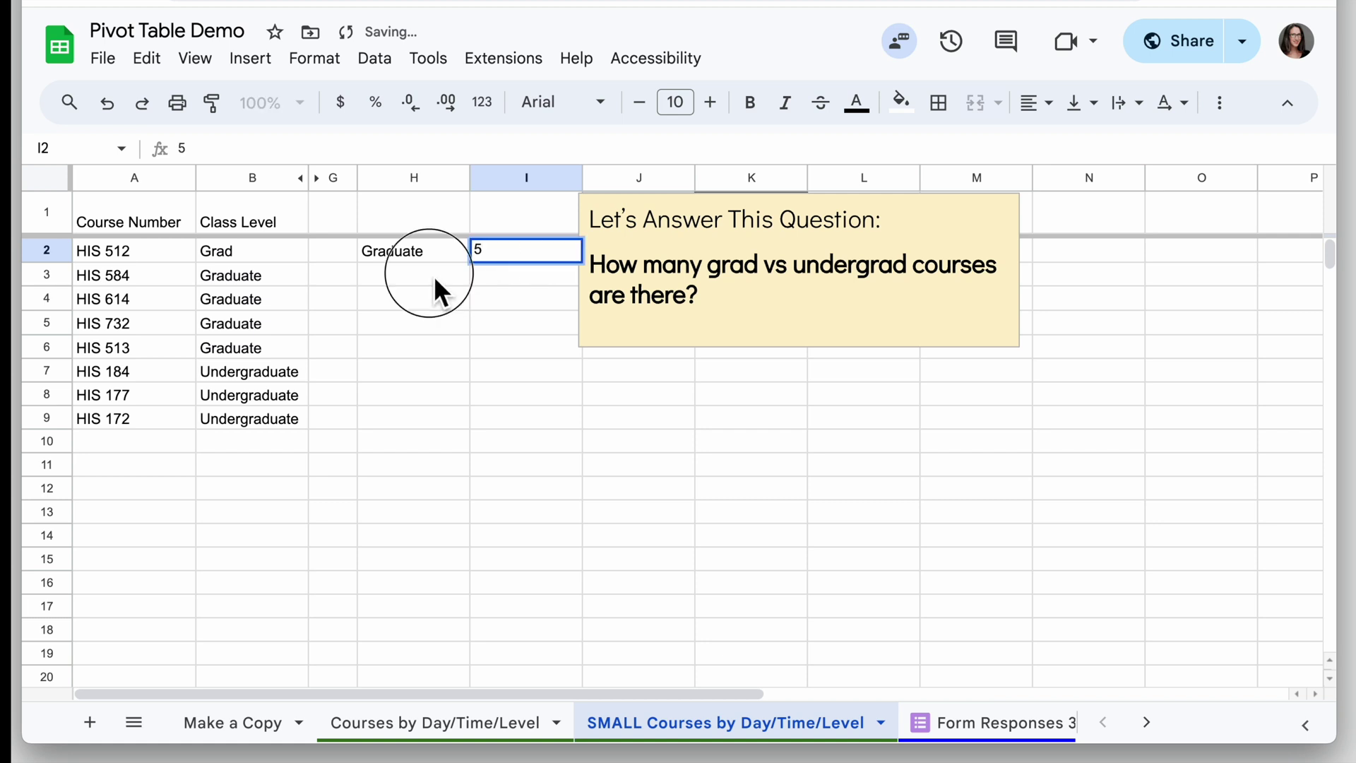
# Step: Record the label Undergraduate in H3 with the count 3 in I3
pyautogui.click(434, 275)
pyautogui.write('Undergraduate')
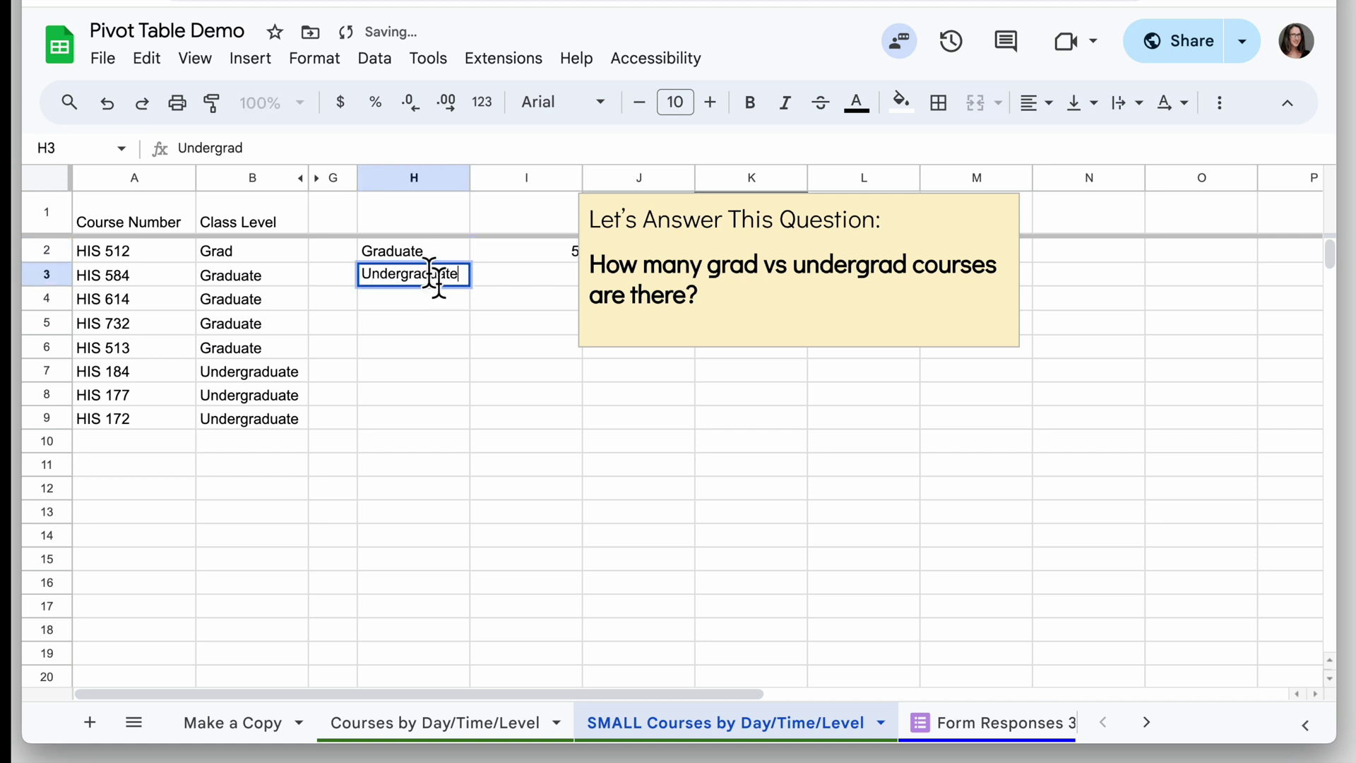
pyautogui.click(524, 278)
pyautogui.write('3')
pyautogui.click(497, 397)
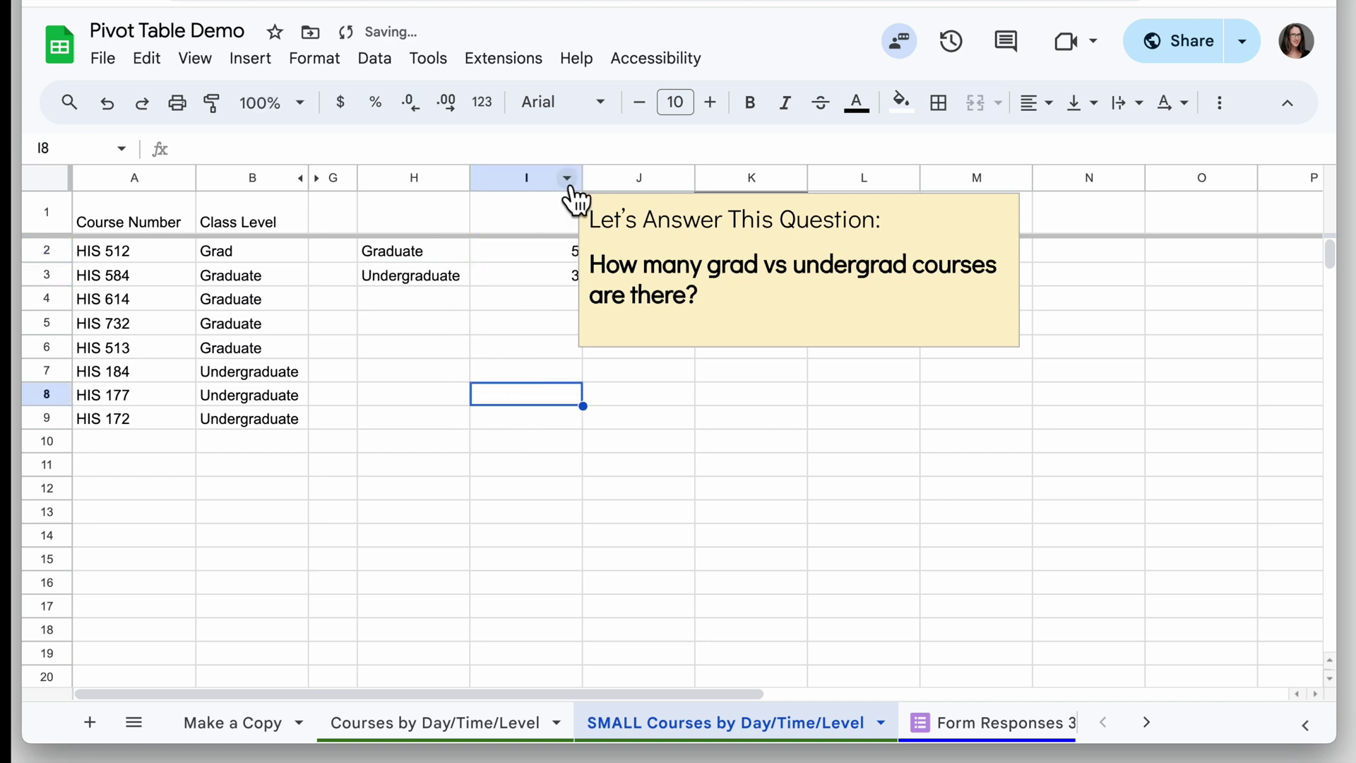
# Step: Copy the HIS 172 Undergraduate entry from row 9 into A10:B10
pyautogui.moveTo(141, 421); pyautogui.dragTo(236, 421)
pyautogui.hotkey('ctrl', 'c')
pyautogui.click(130, 444)
pyautogui.hotkey('ctrl', 'v')
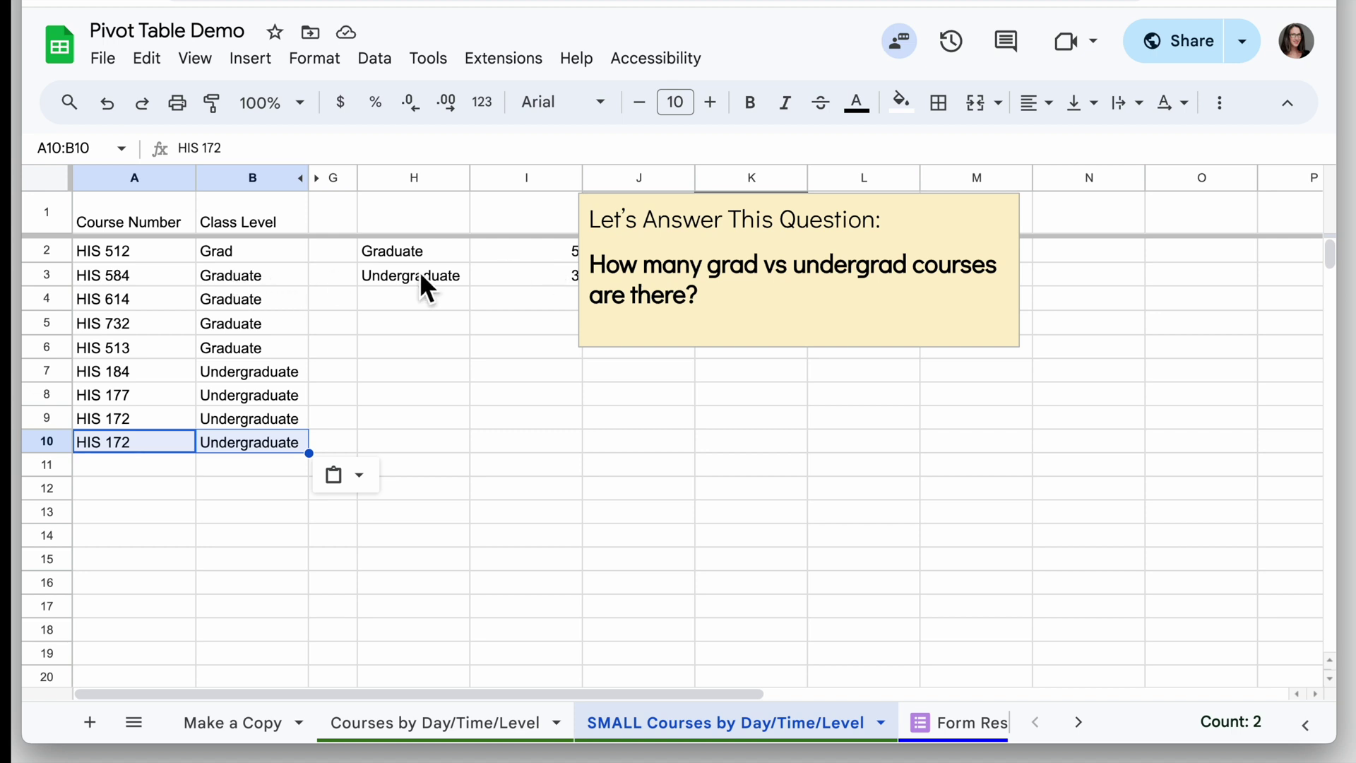
# Step: Move the question note down to about row 11 so that it no longer covers the pivot table in columns J and K
pyautogui.click(260, 256)
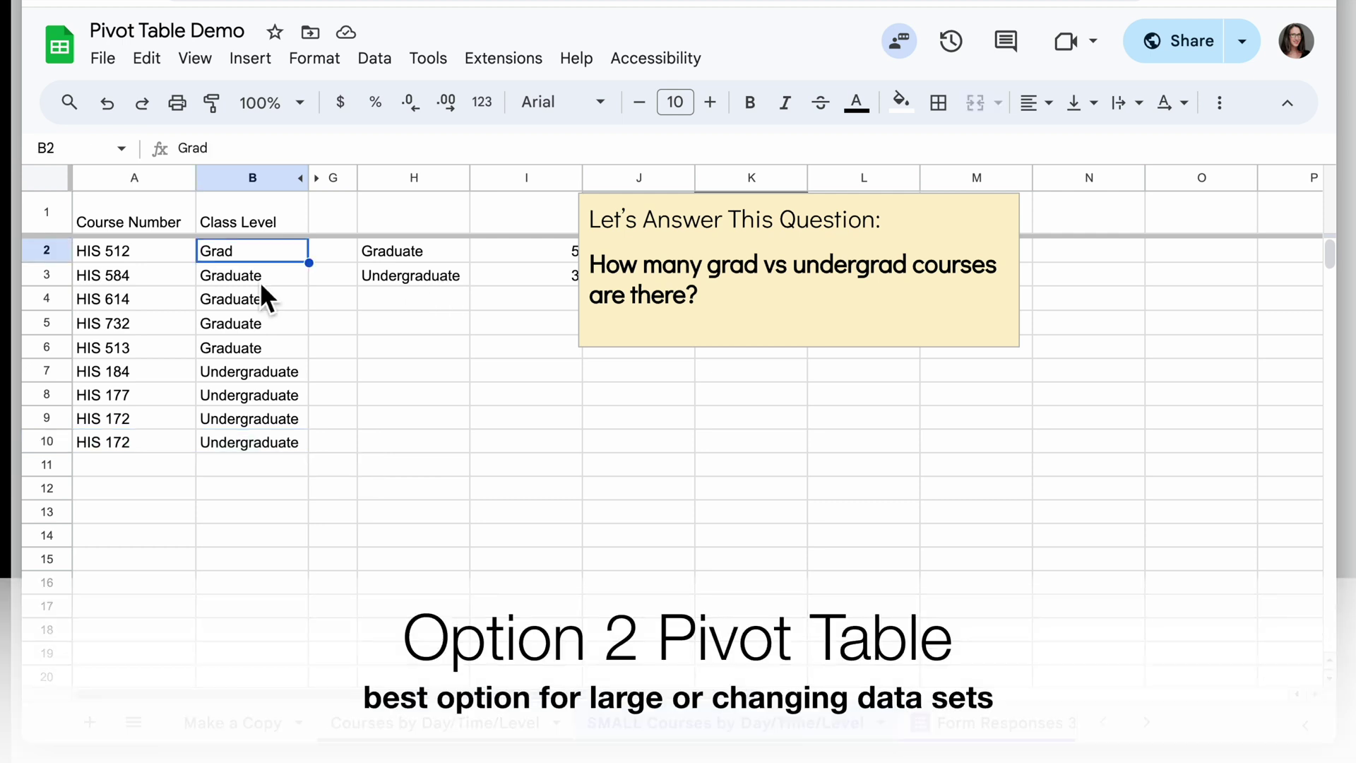
pyautogui.click(757, 218)
pyautogui.moveTo(660, 203); pyautogui.dragTo(670, 443)
pyautogui.click(526, 386)
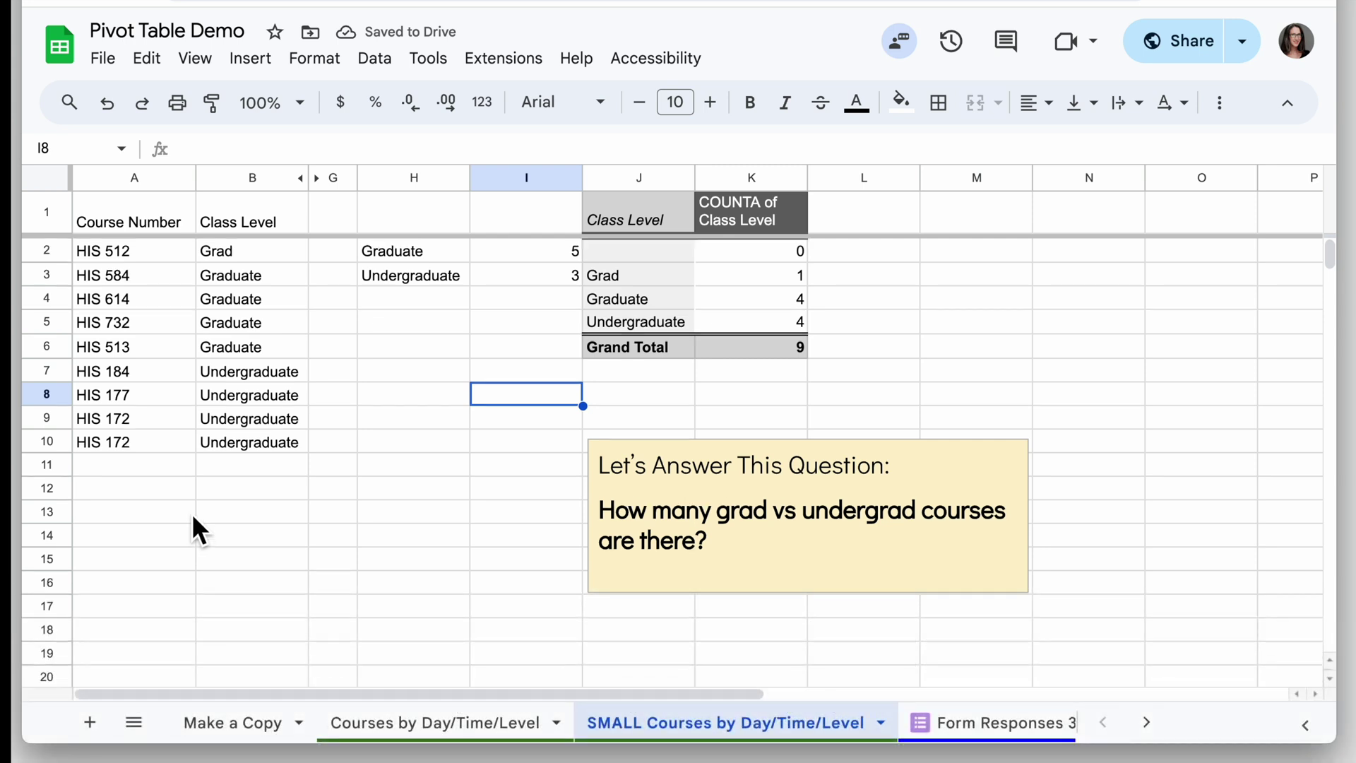
# Step: Clear the duplicate HIS 172 entry in A10:B10 and check the updated counts in the pivot table
pyautogui.moveTo(109, 440); pyautogui.dragTo(247, 439)
pyautogui.moveTo(784, 329)
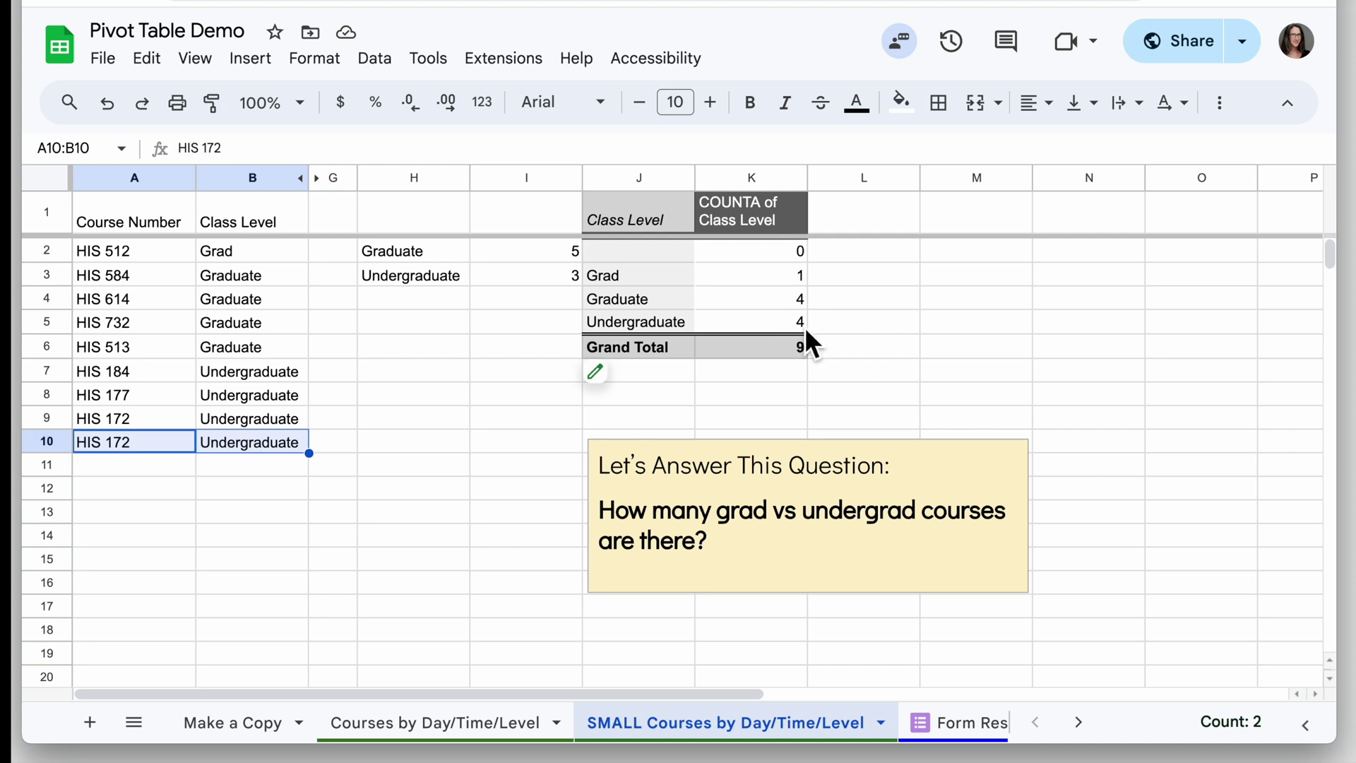
pyautogui.press('Delete')
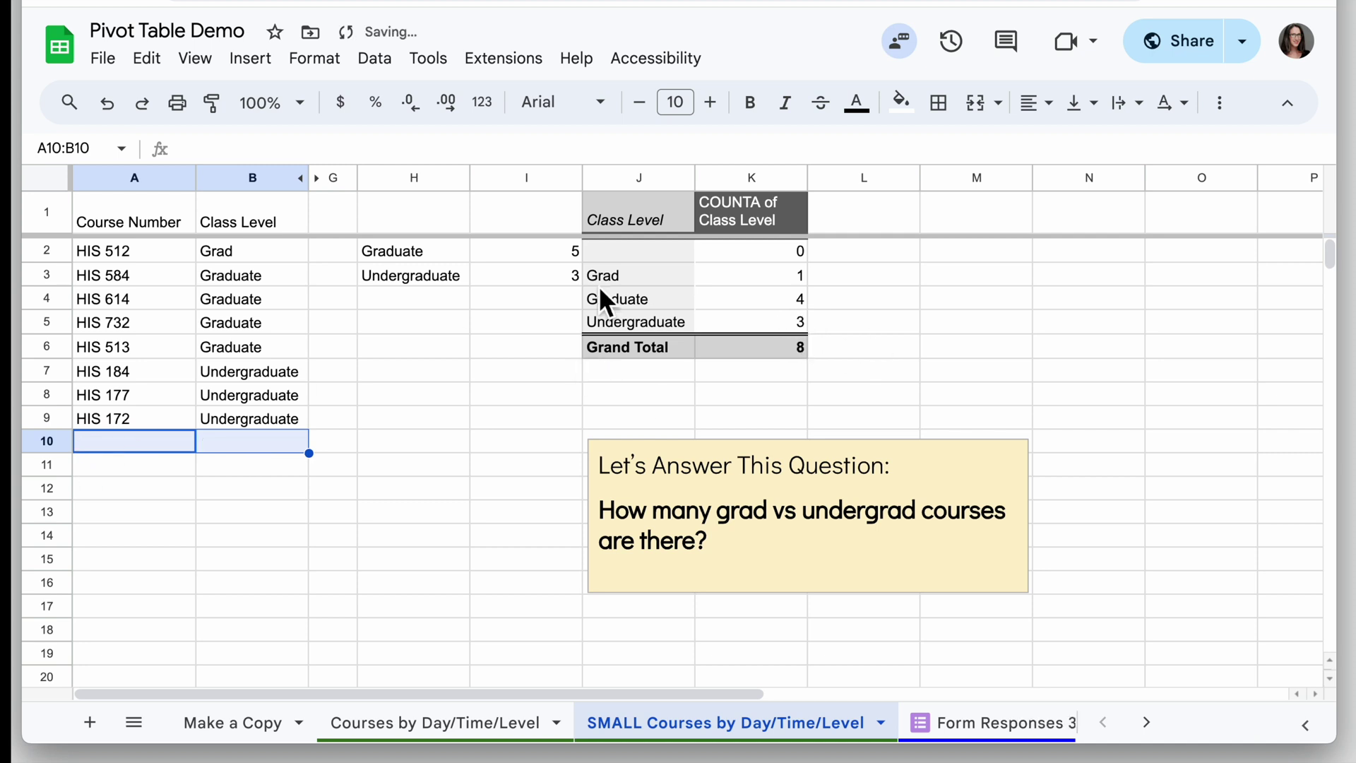
pyautogui.moveTo(708, 316)
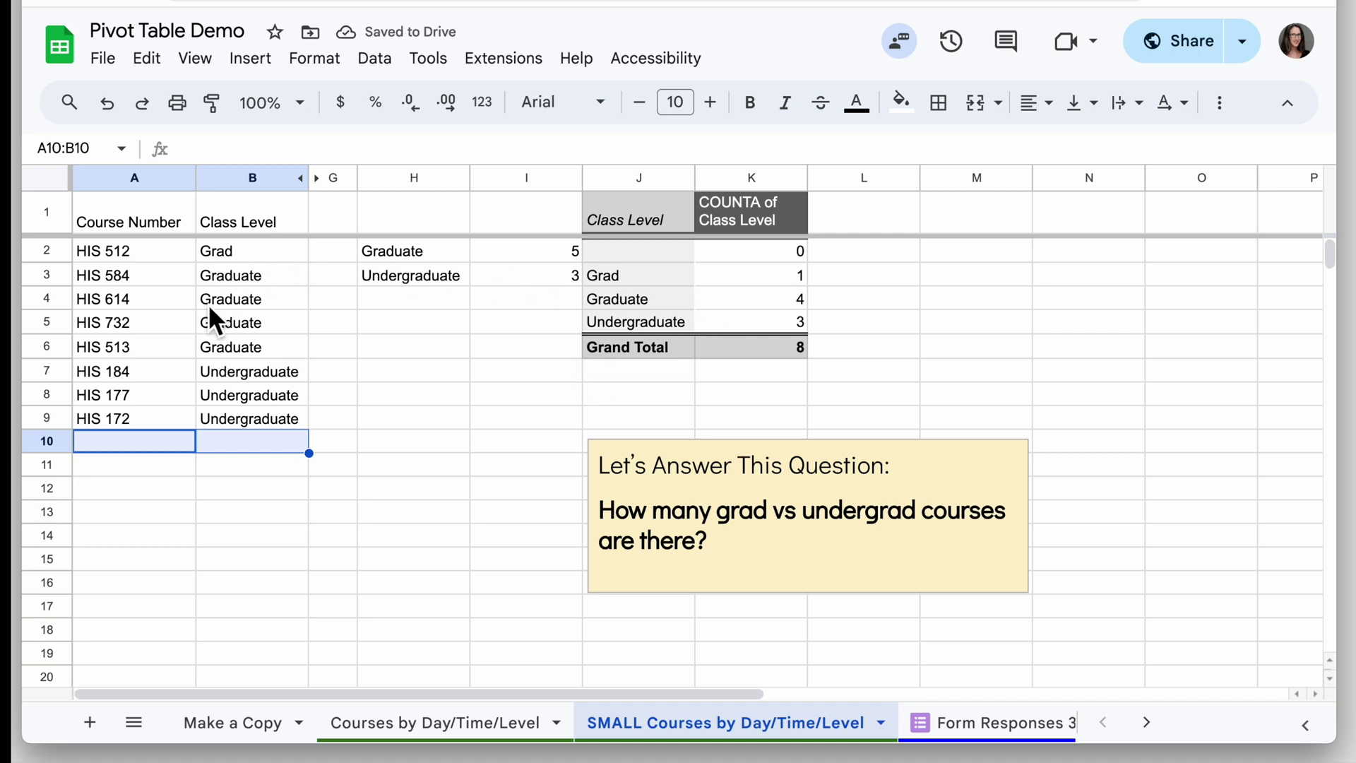
pyautogui.moveTo(717, 268)
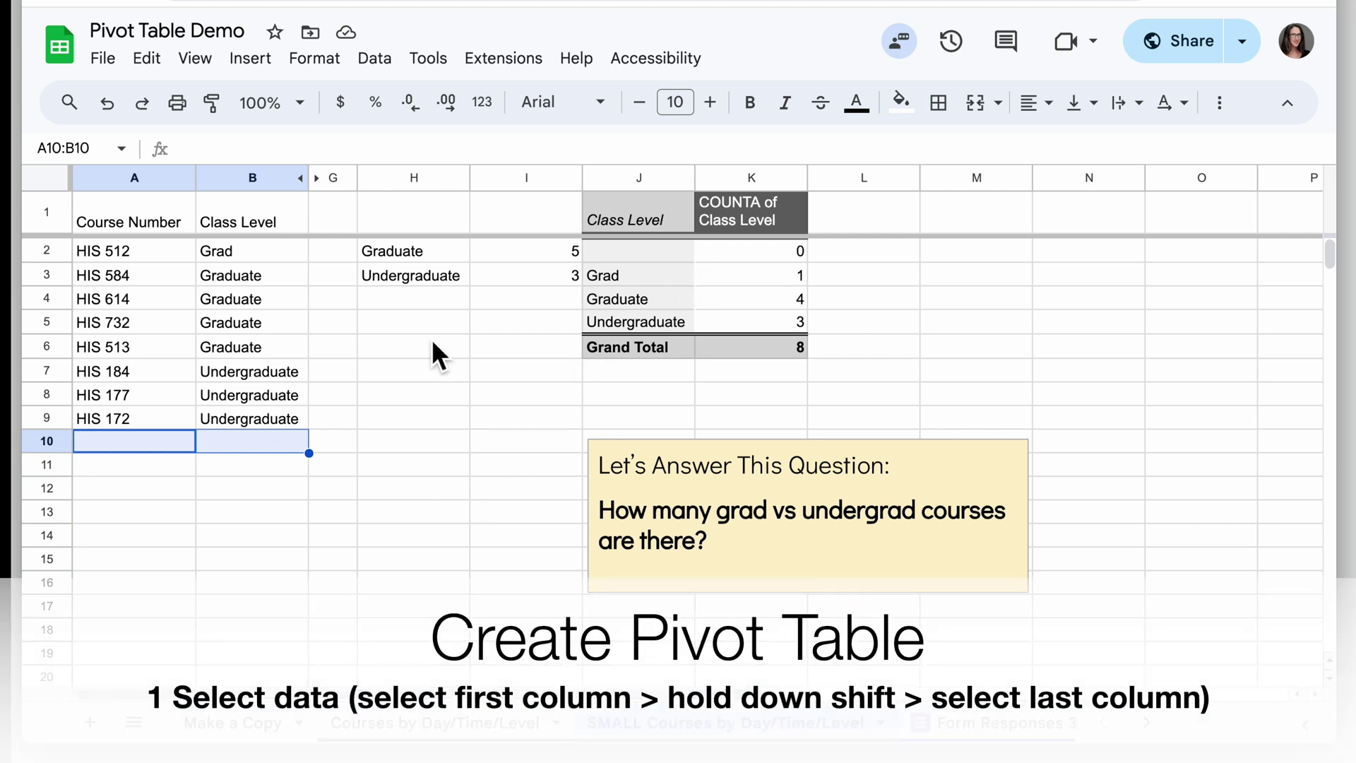
# Step: Create a pivot table on a new sheet from the Course Number and Class Level columns, A:B
pyautogui.click(545, 494)
pyautogui.click(117, 180)
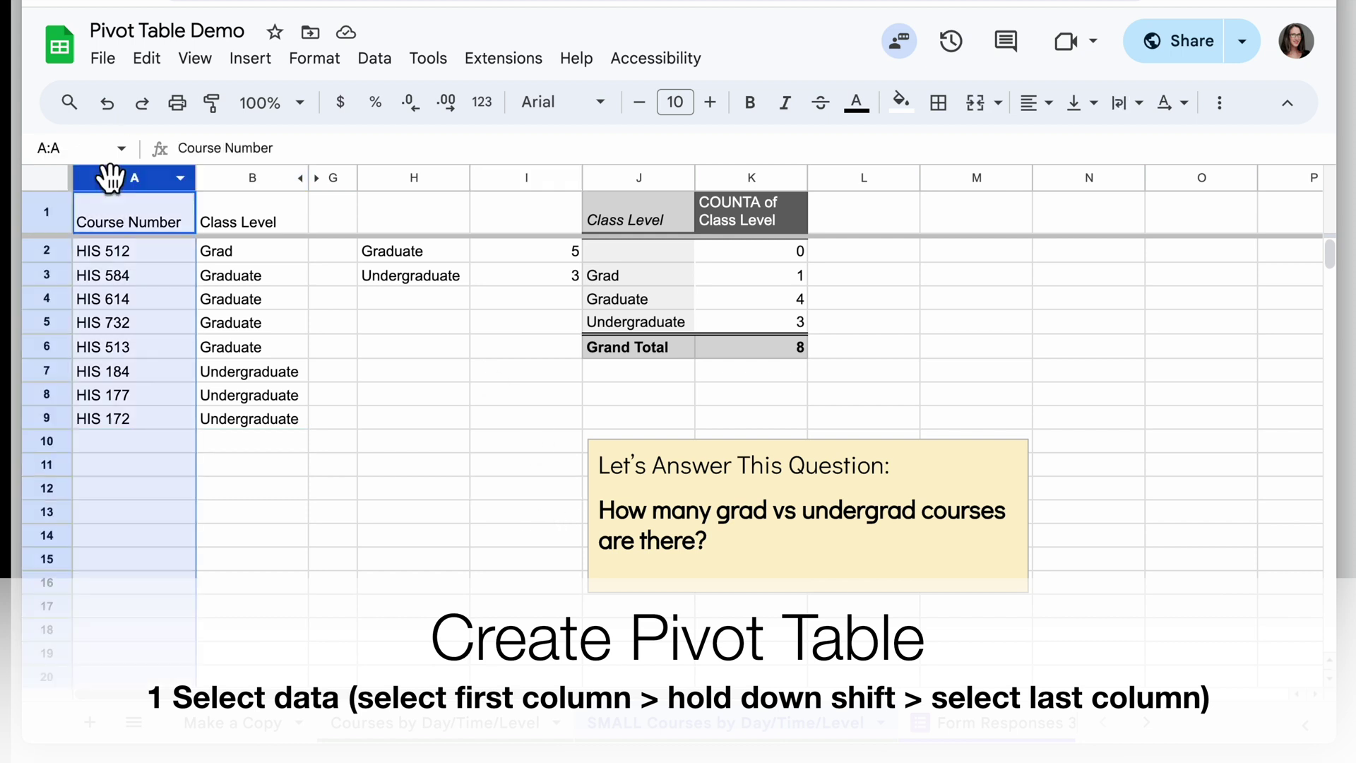
pyautogui.keyDown('shift'); pyautogui.click(260, 179); pyautogui.keyUp('shift')
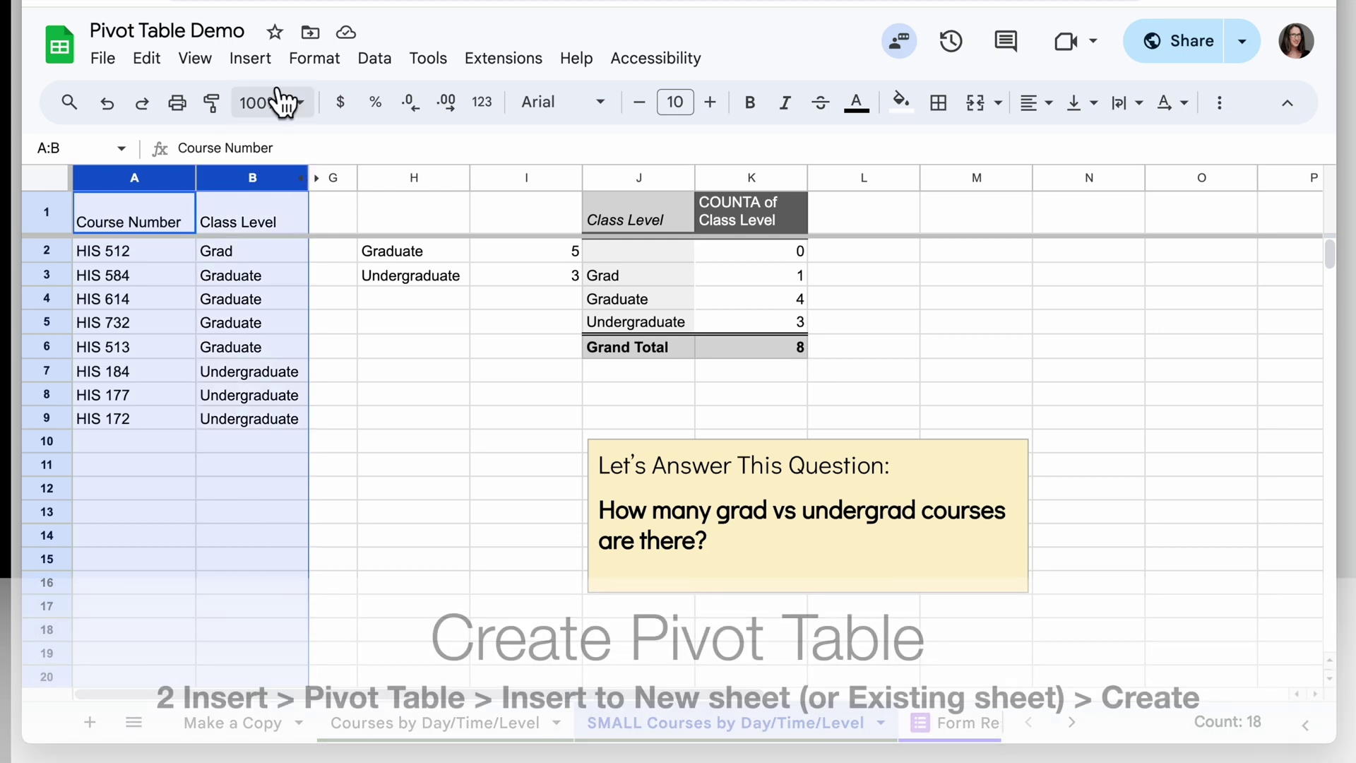
pyautogui.click(251, 59)
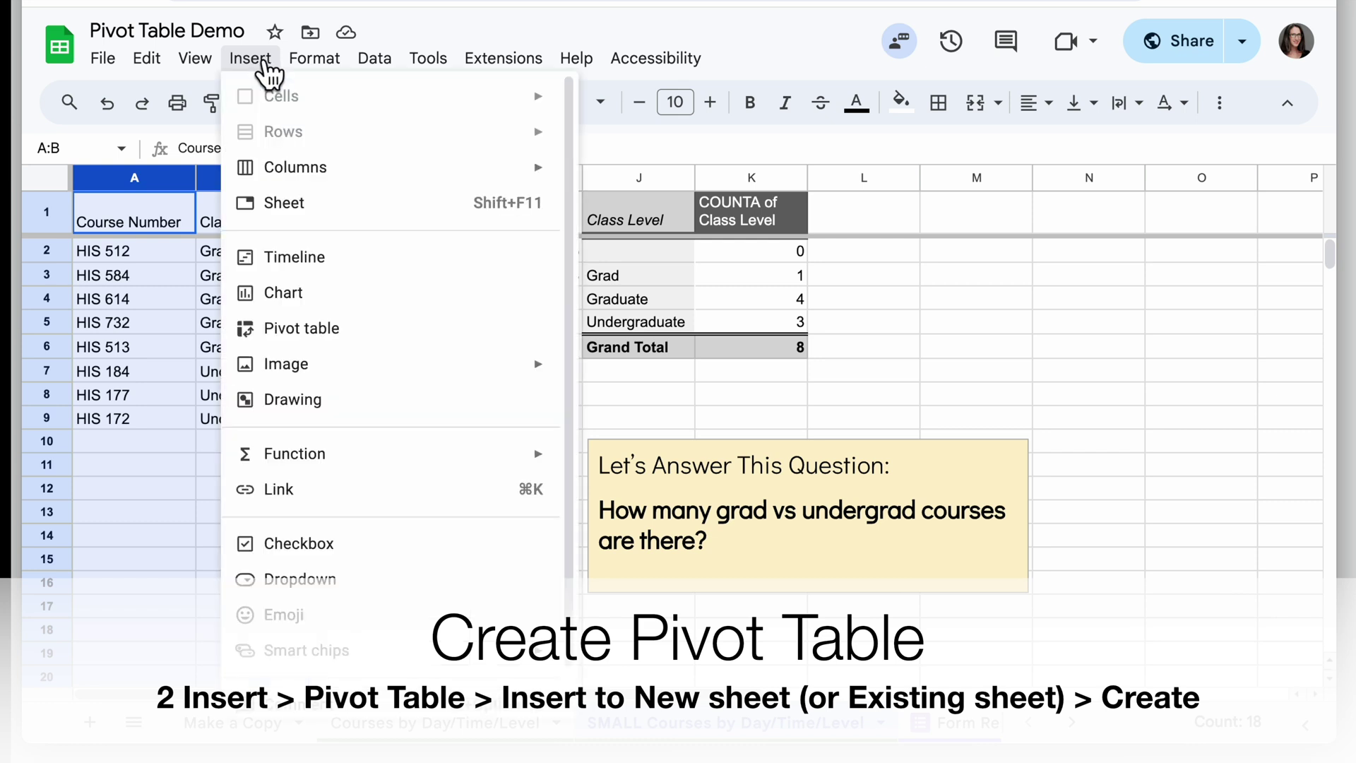
pyautogui.click(388, 338)
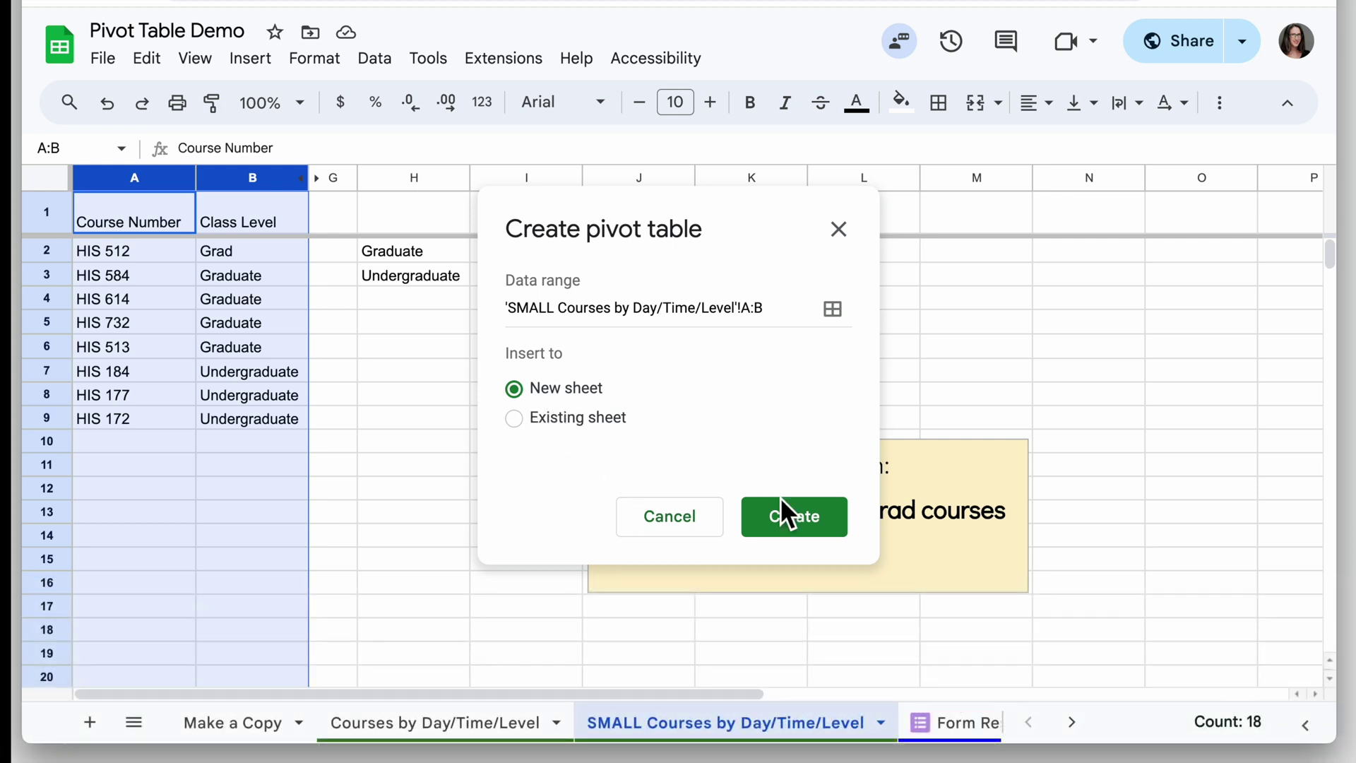
pyautogui.click(801, 523)
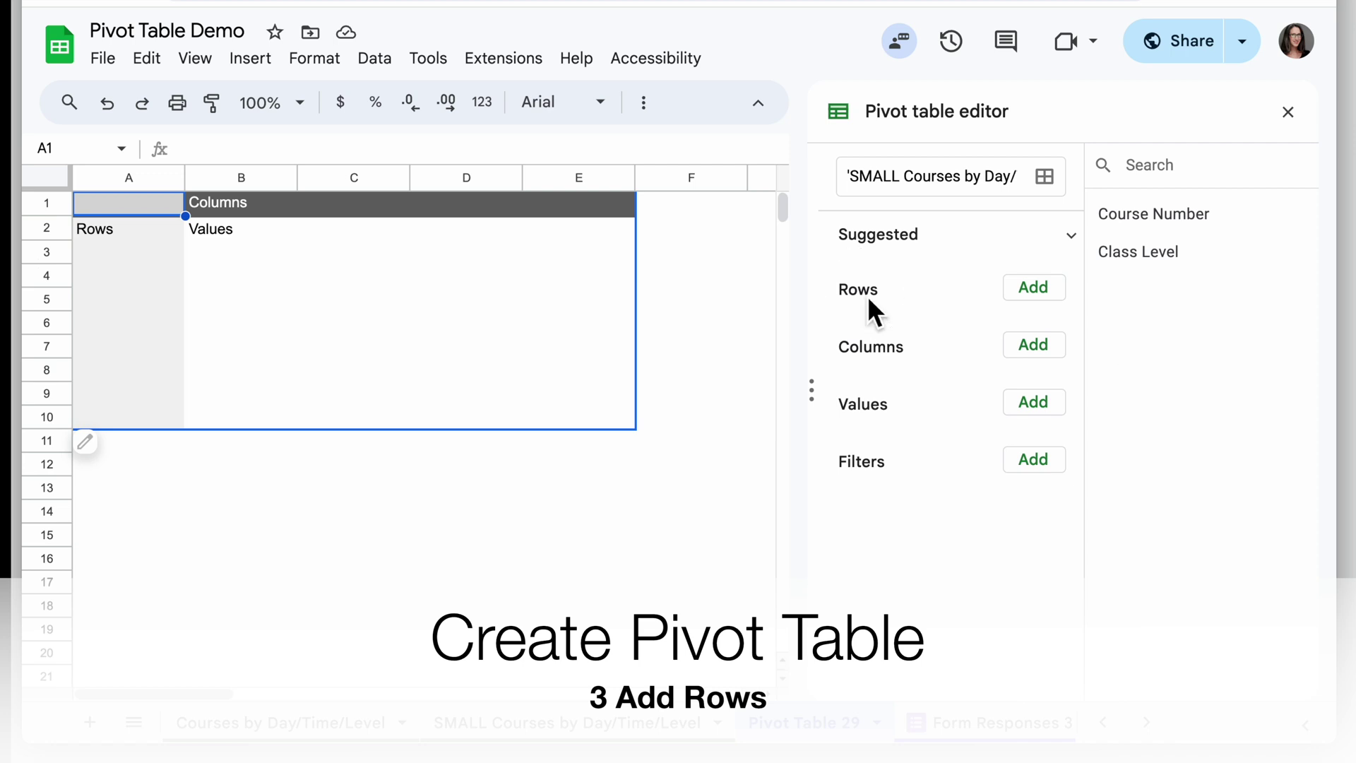
# Step: Add Class Level to the pivot table both as rows and as values
pyautogui.click(1035, 302)
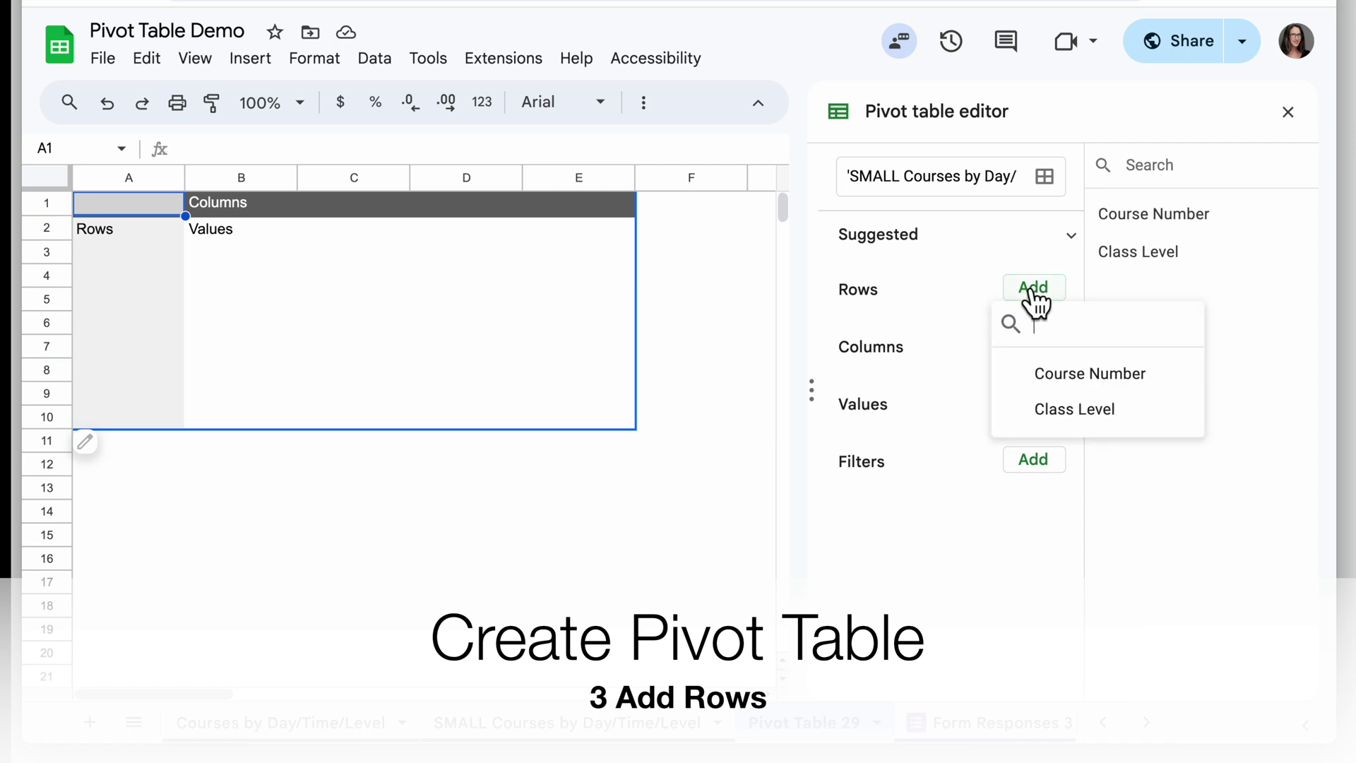
pyautogui.click(1124, 413)
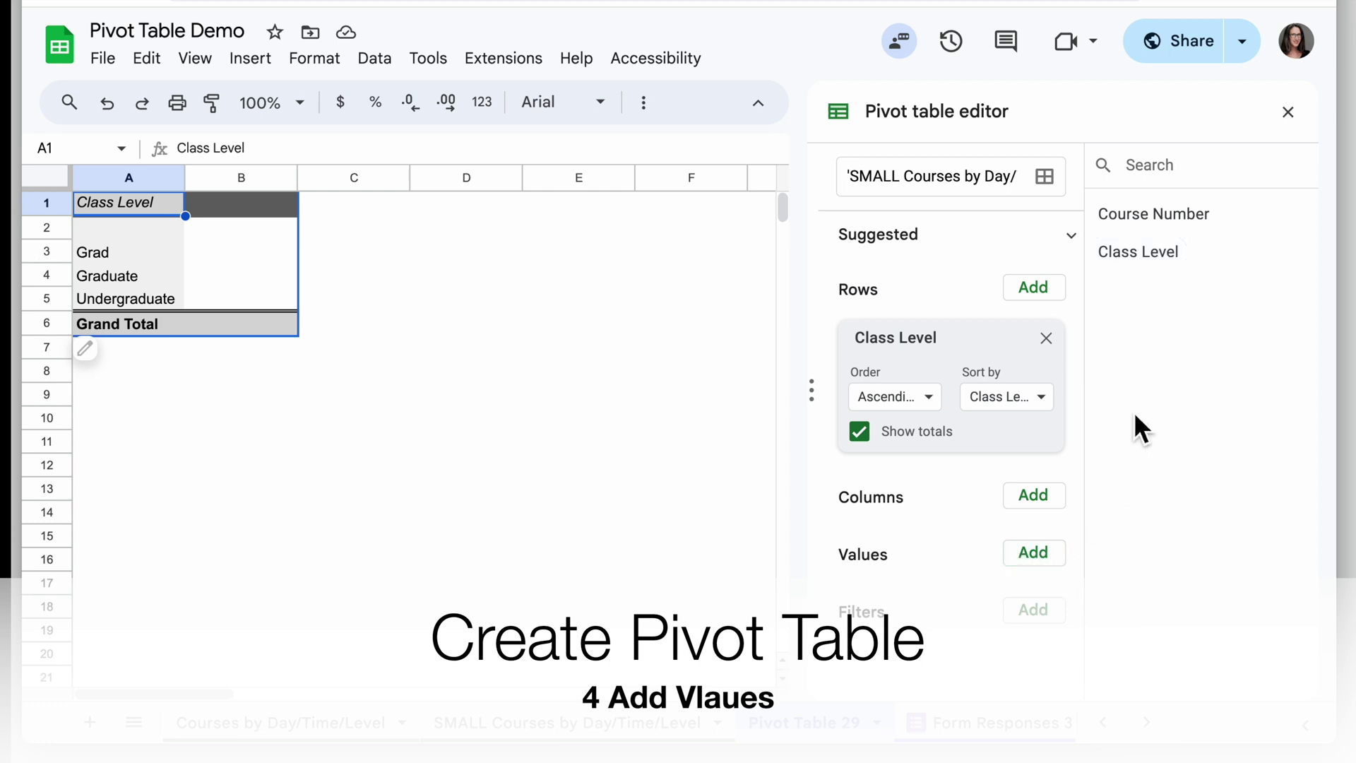
pyautogui.moveTo(1151, 266); pyautogui.dragTo(905, 602)
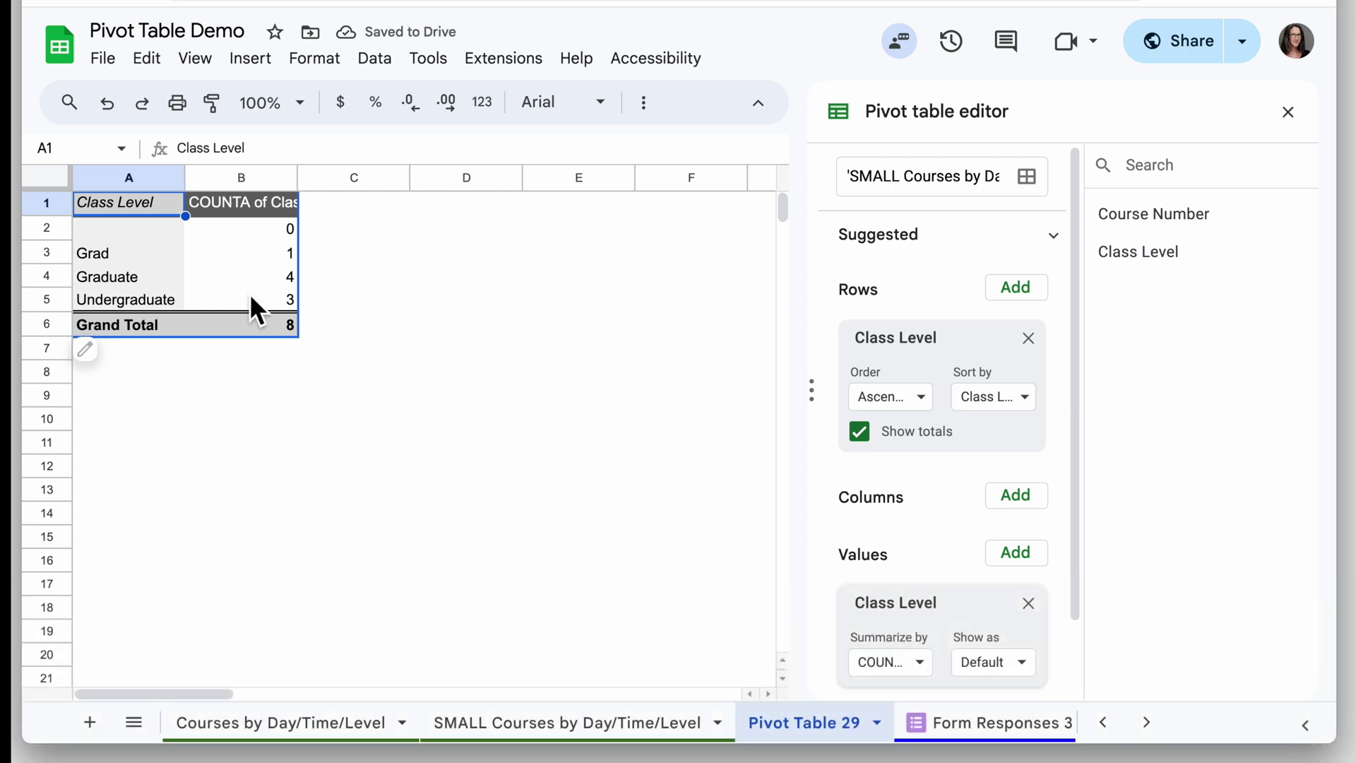
# Step: Correct the inconsistent Grad entry in B2 of the SMALL Courses by Day/Time/Level sheet by copying Graduate from B3 over it
pyautogui.click(141, 277)
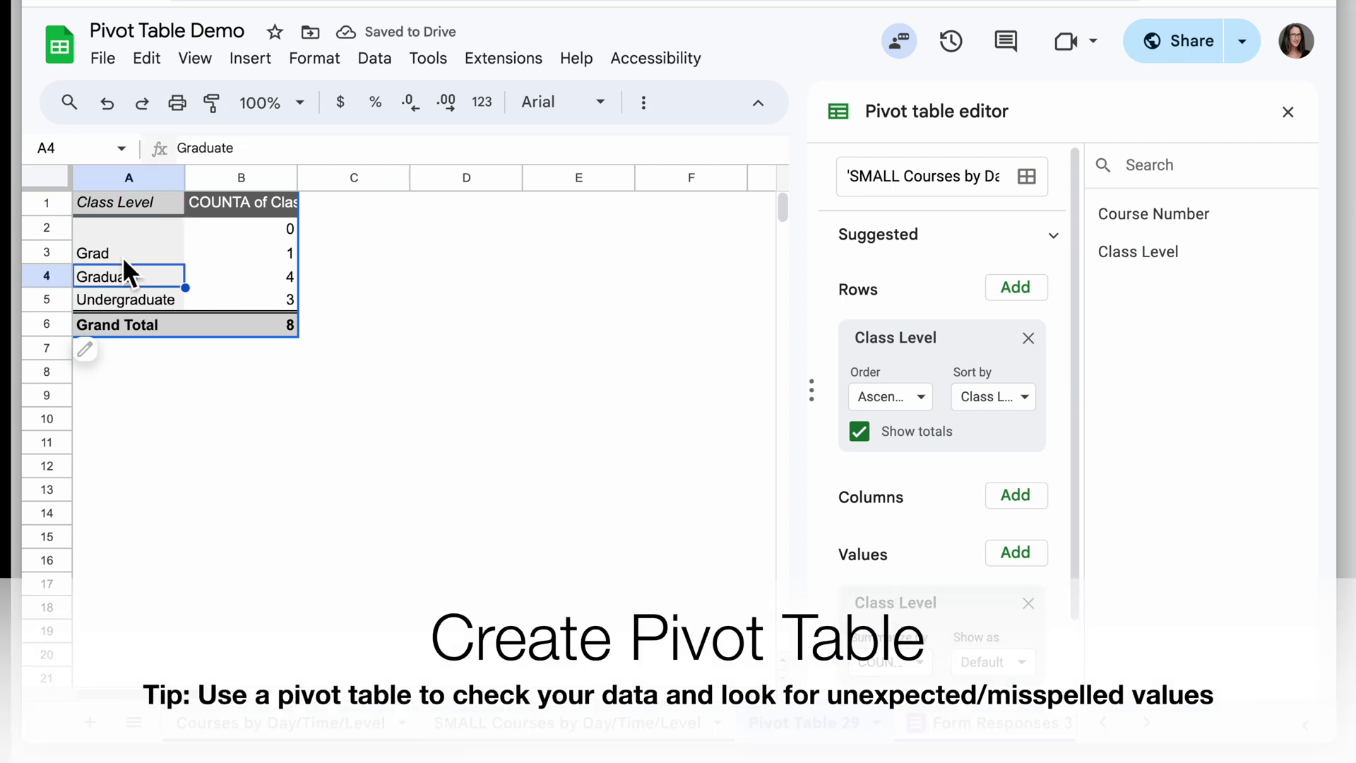
pyautogui.click(122, 256)
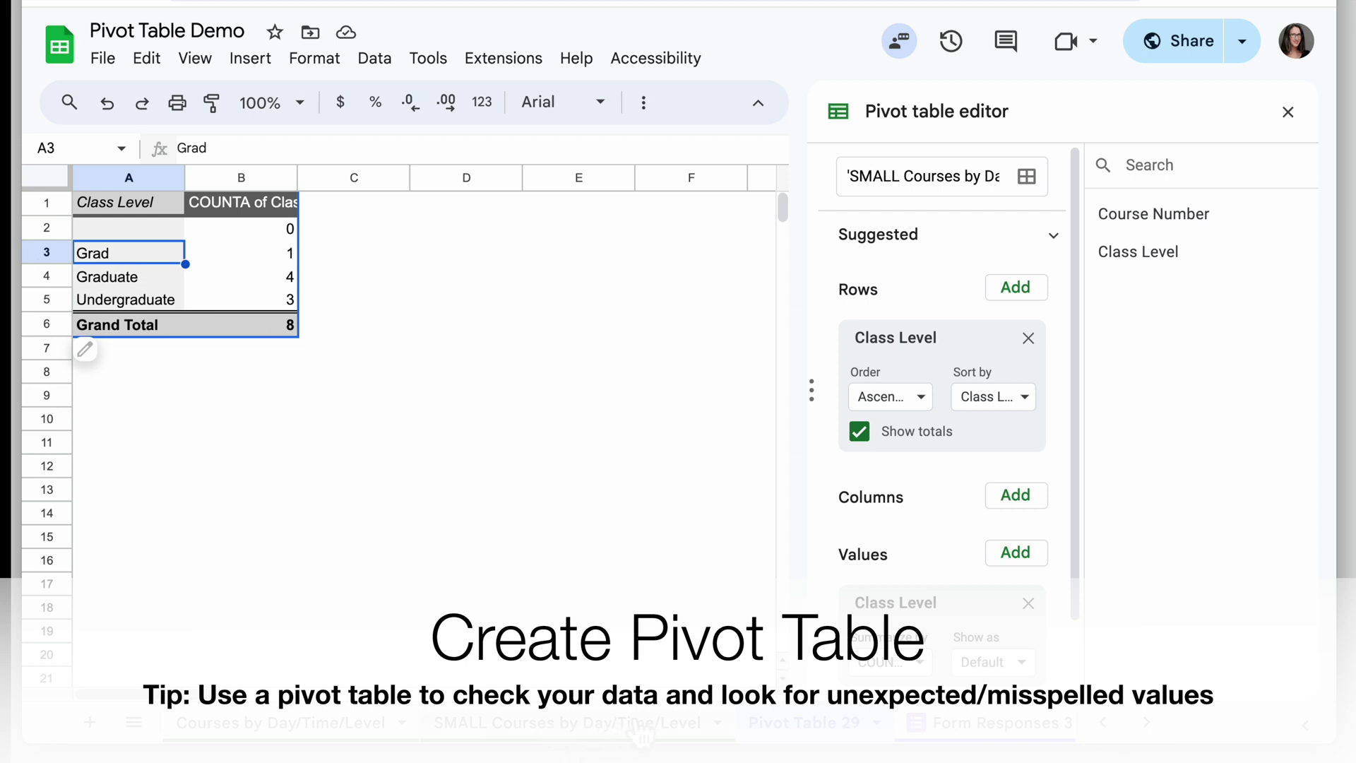
pyautogui.click(584, 724)
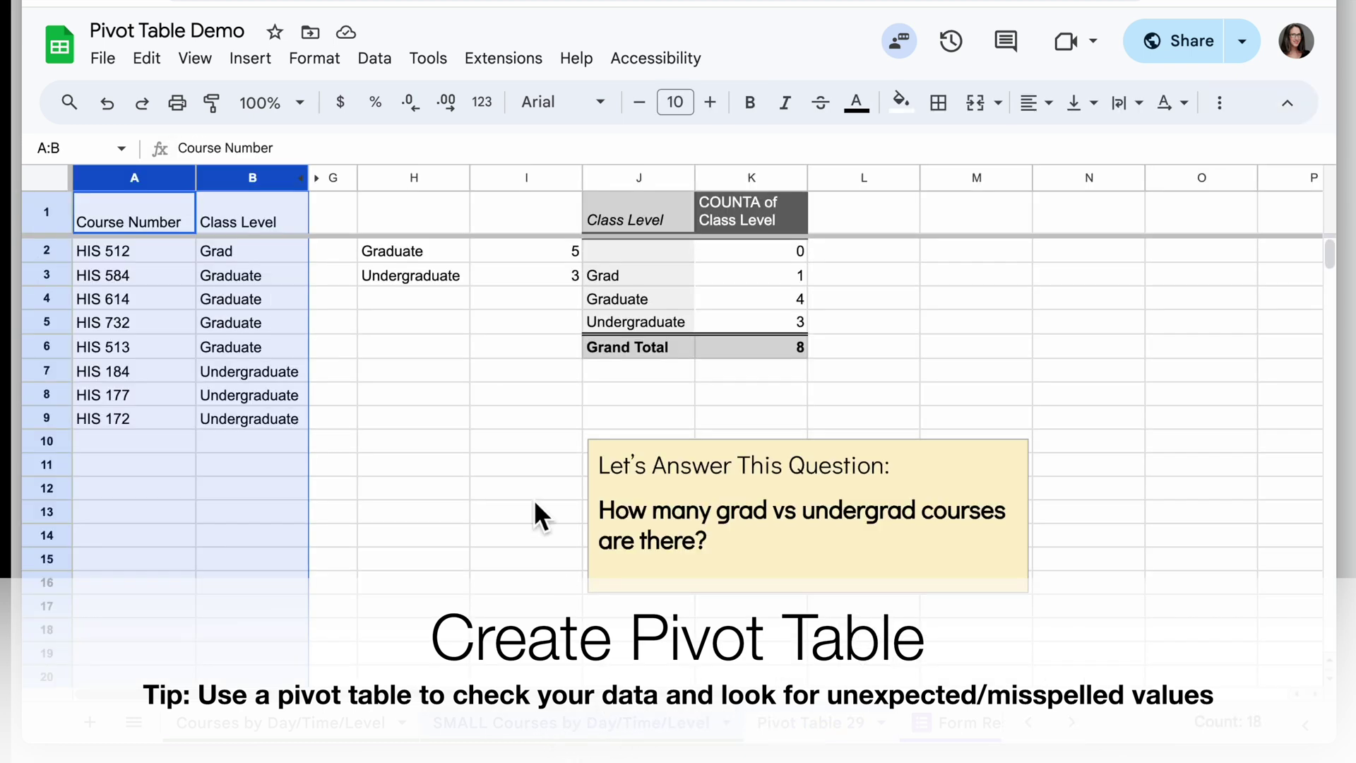
pyautogui.click(260, 277)
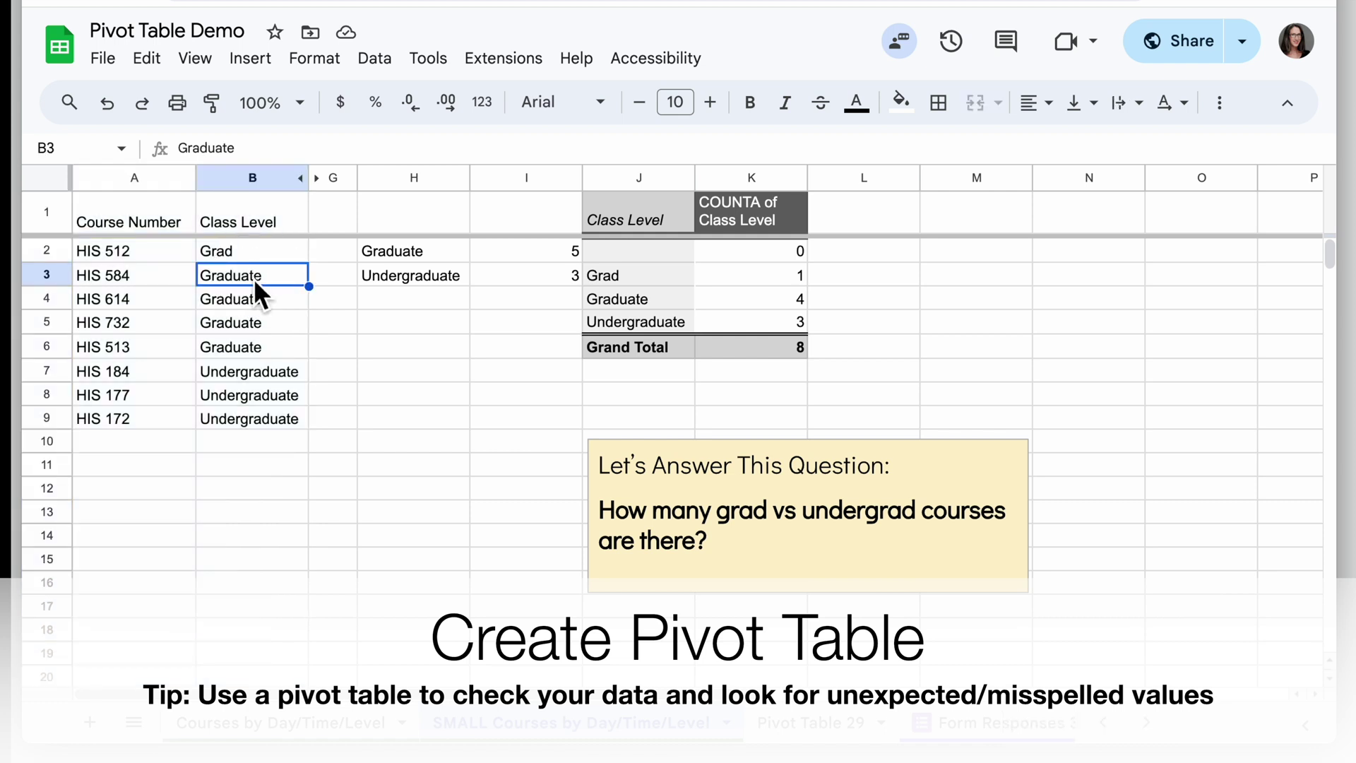
pyautogui.press('super+c')
pyautogui.rightClick(255, 275)
pyautogui.click(330, 164)
pyautogui.click(258, 250)
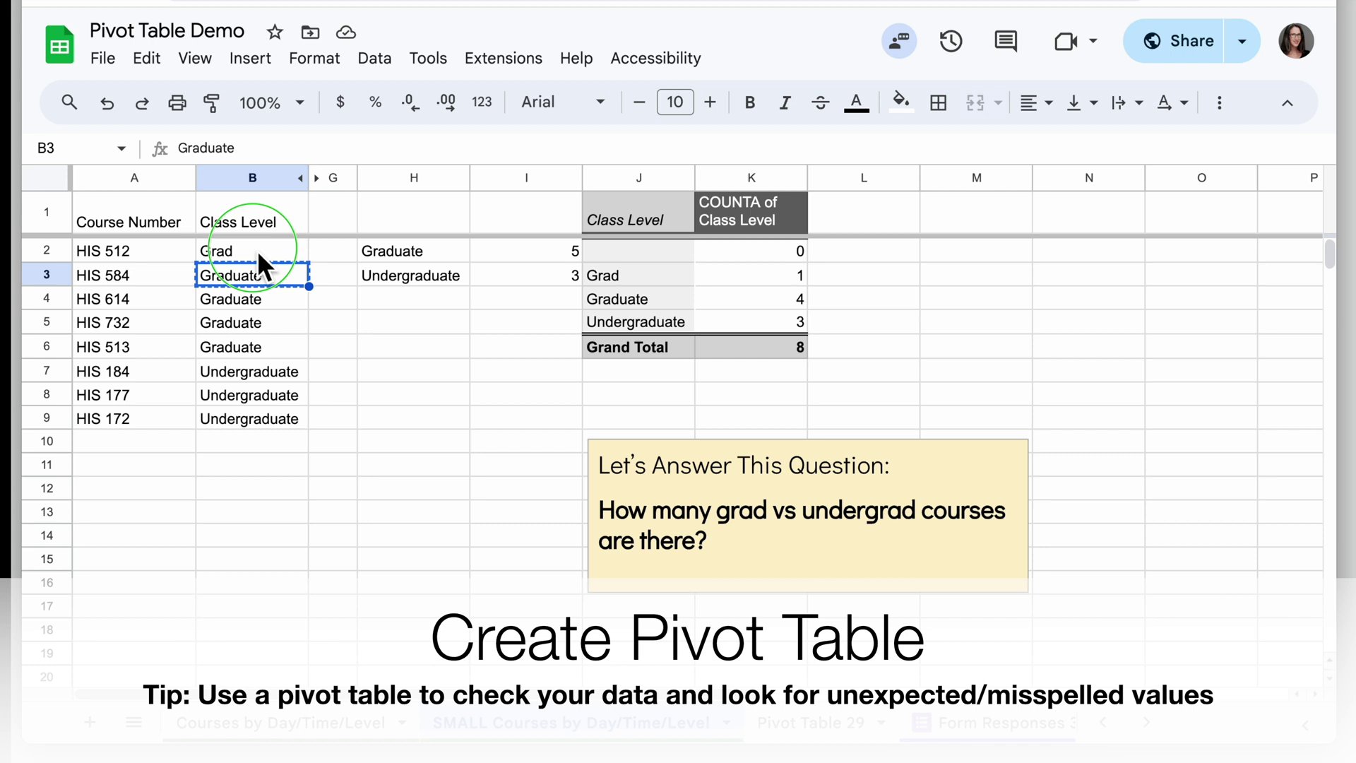
pyautogui.rightClick(257, 250)
pyautogui.click(311, 193)
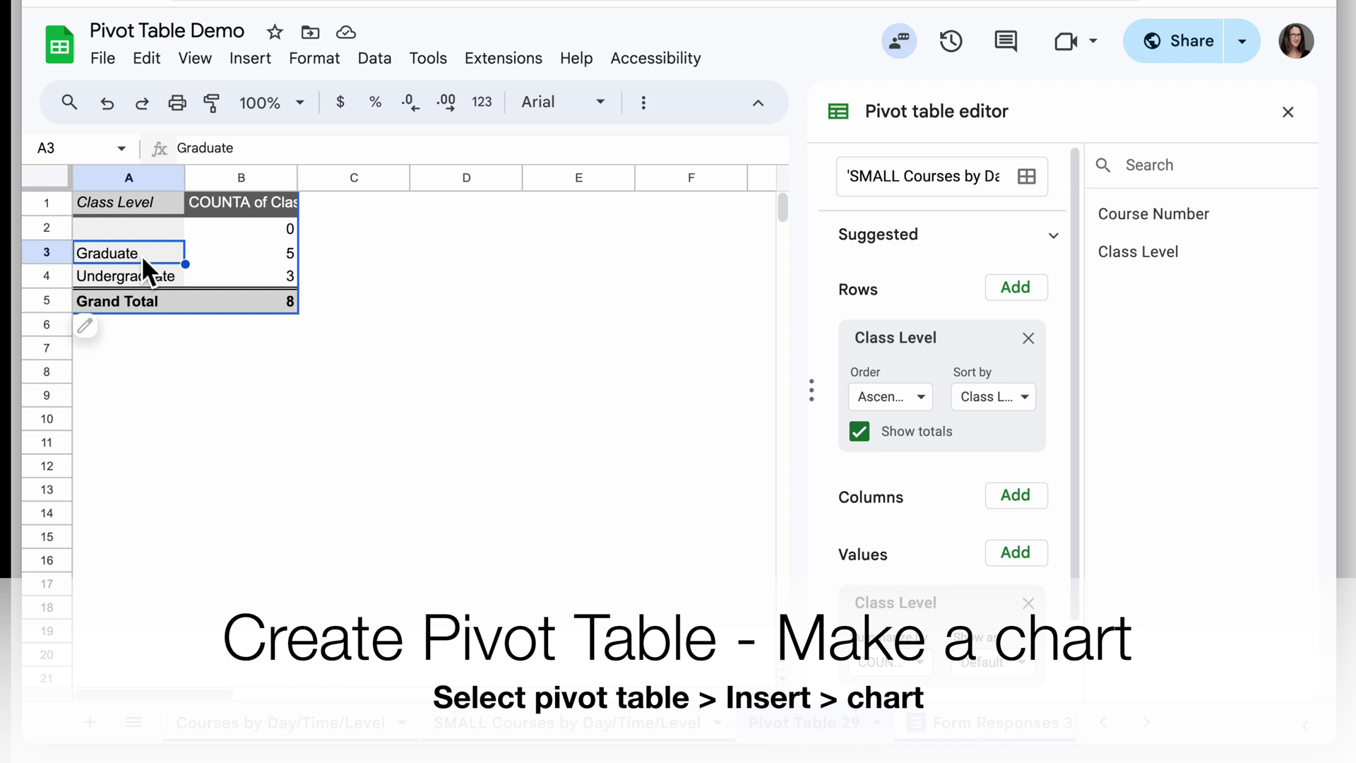
# Step: Hide the totals for the Class Level rows in the new pivot table and insert a chart from A1:B4
pyautogui.moveTo(96, 202); pyautogui.dragTo(262, 274)
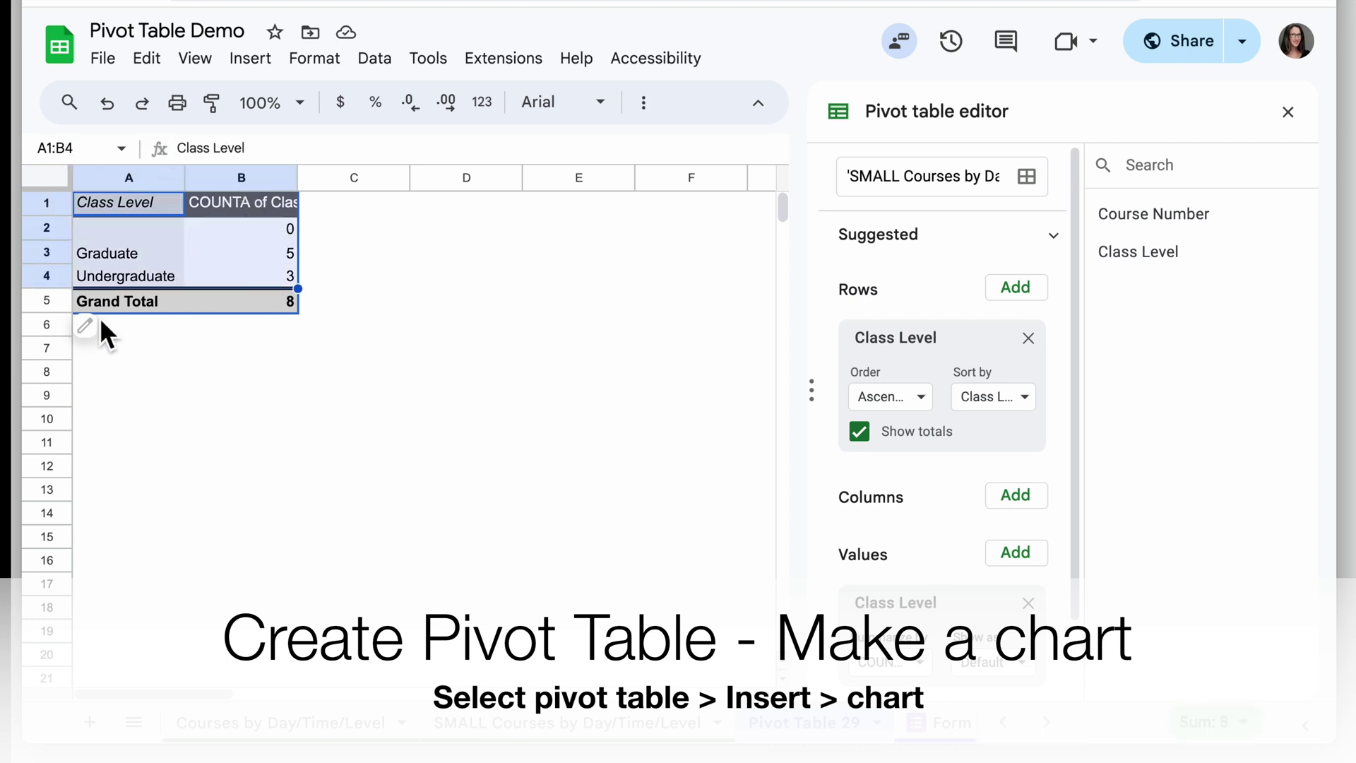
pyautogui.click(860, 432)
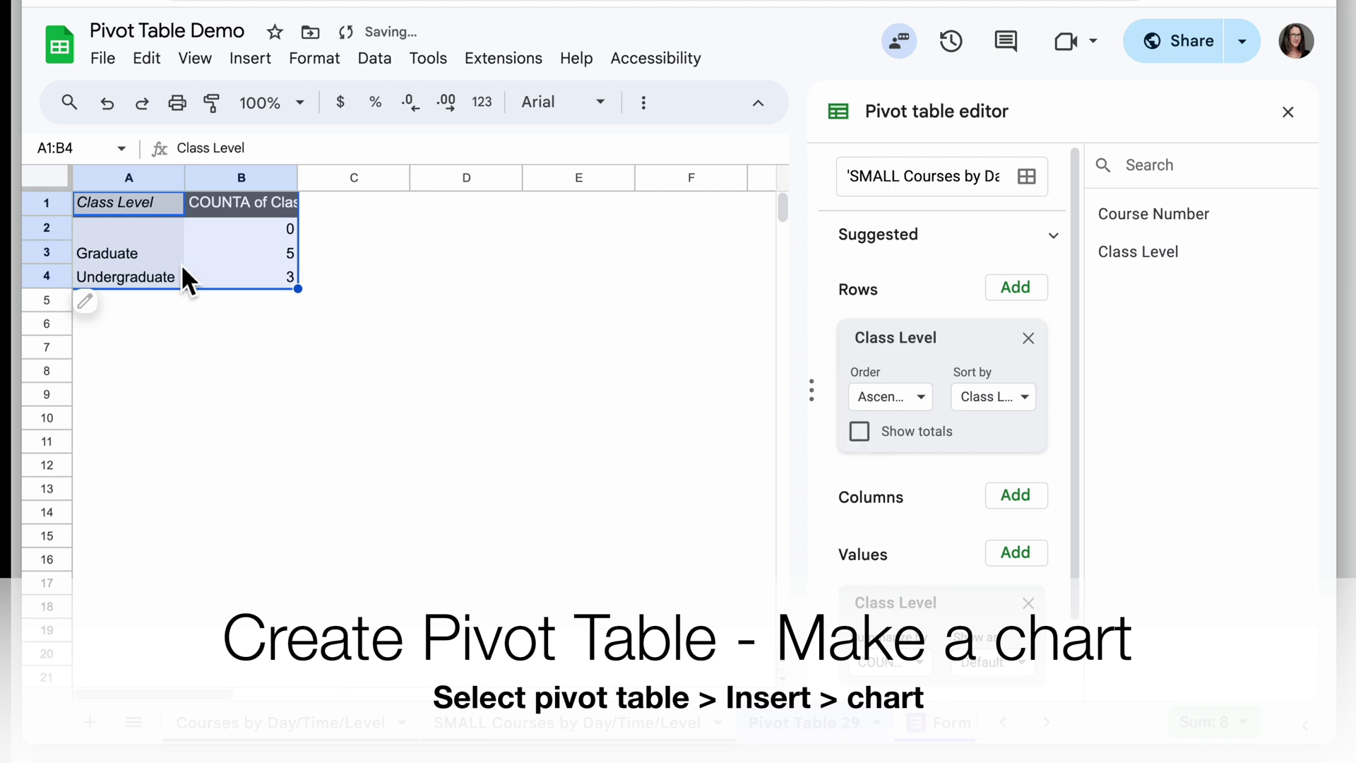
pyautogui.click(251, 61)
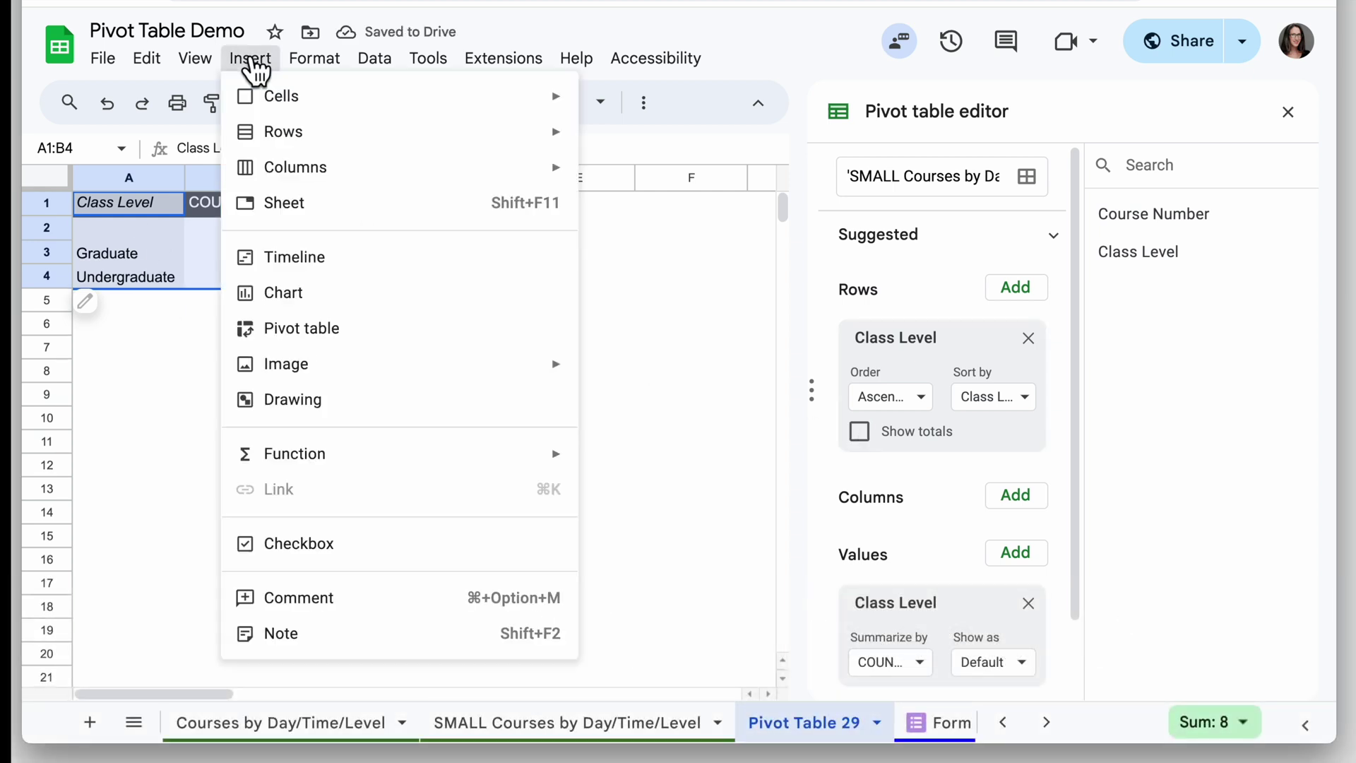
pyautogui.click(417, 291)
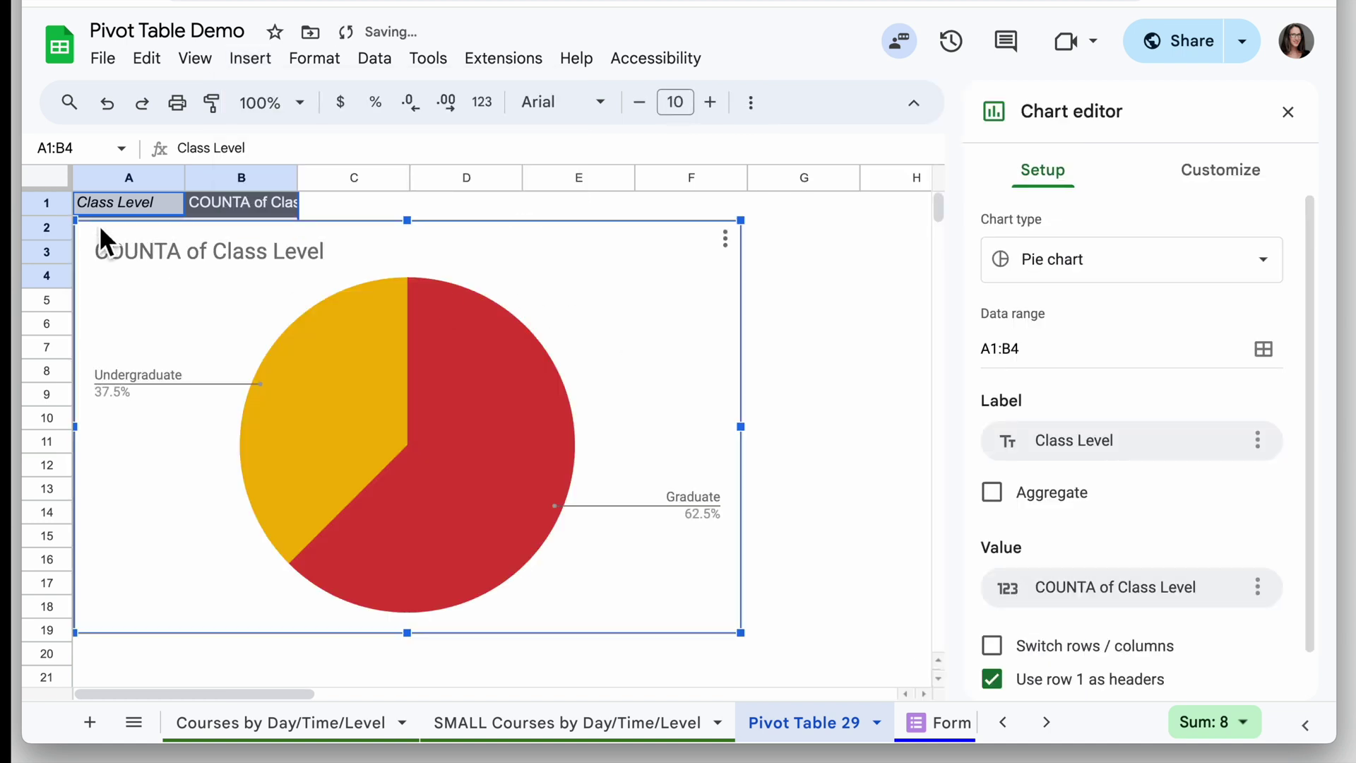
# Step: Shrink the pie chart from its upper-left corner and move it up beside the pivot table
pyautogui.moveTo(75, 222); pyautogui.dragTo(396, 390)
pyautogui.moveTo(708, 417); pyautogui.dragTo(717, 243)
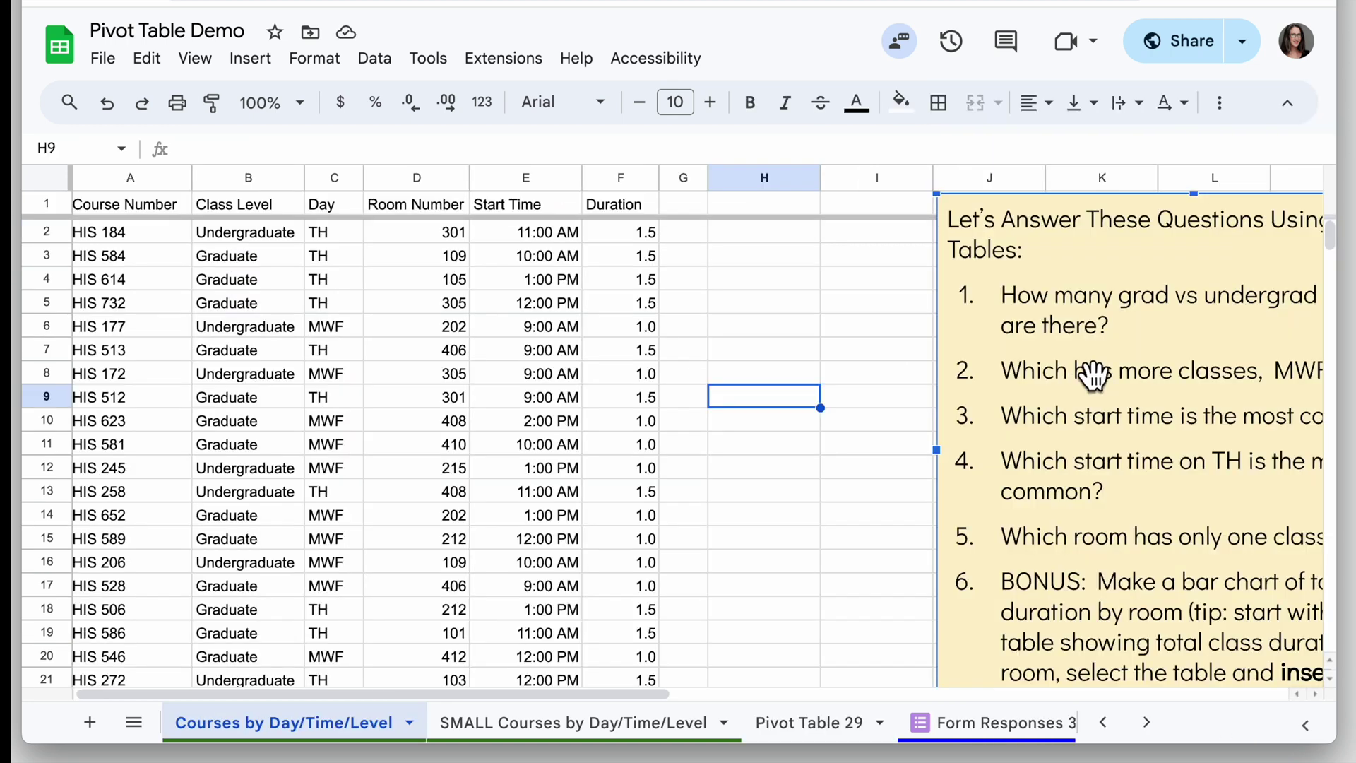
# Step: Reposition the yellow questions box on the Courses by Day/Time/Level sheet so it starts at column I and leaves column H free
pyautogui.moveTo(1102, 374); pyautogui.dragTo(913, 374)
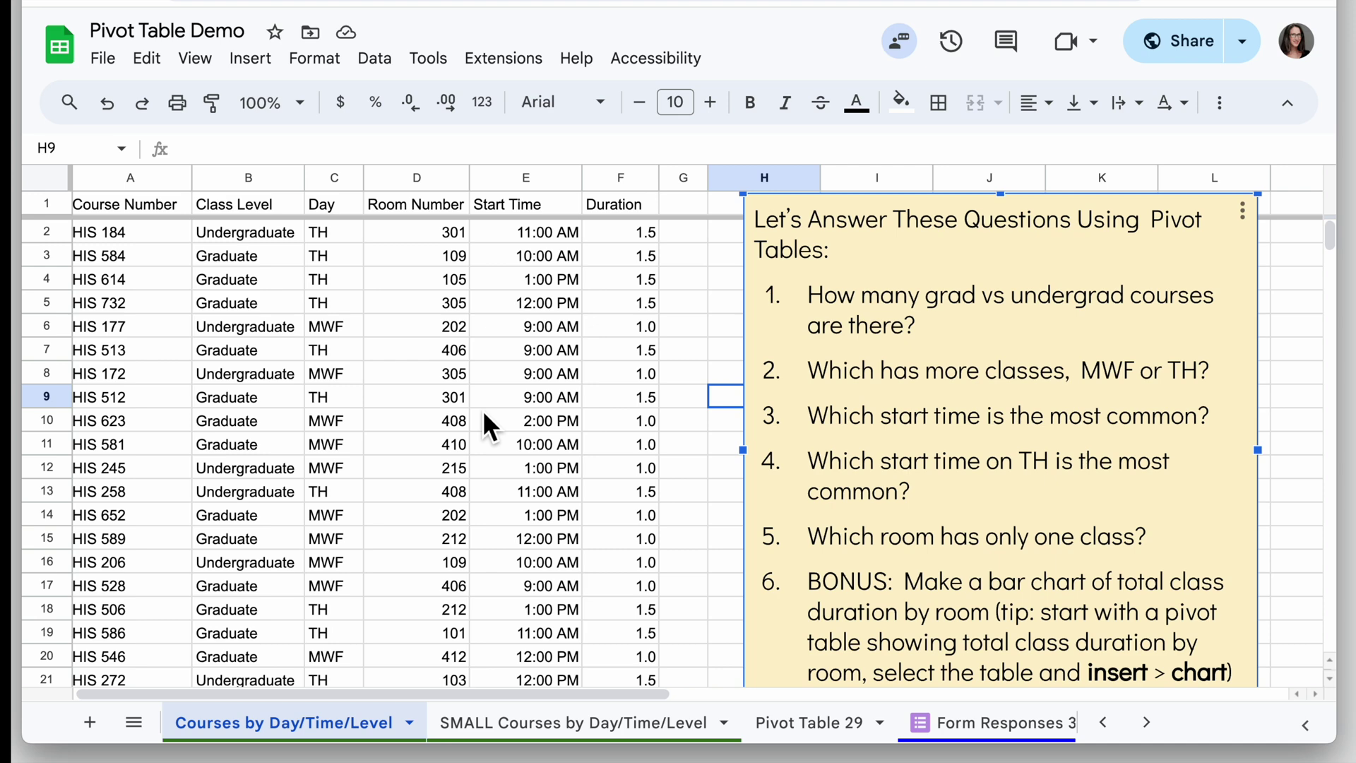
pyautogui.scroll(-10, 482, 410)
pyautogui.scroll(10, 482, 410)
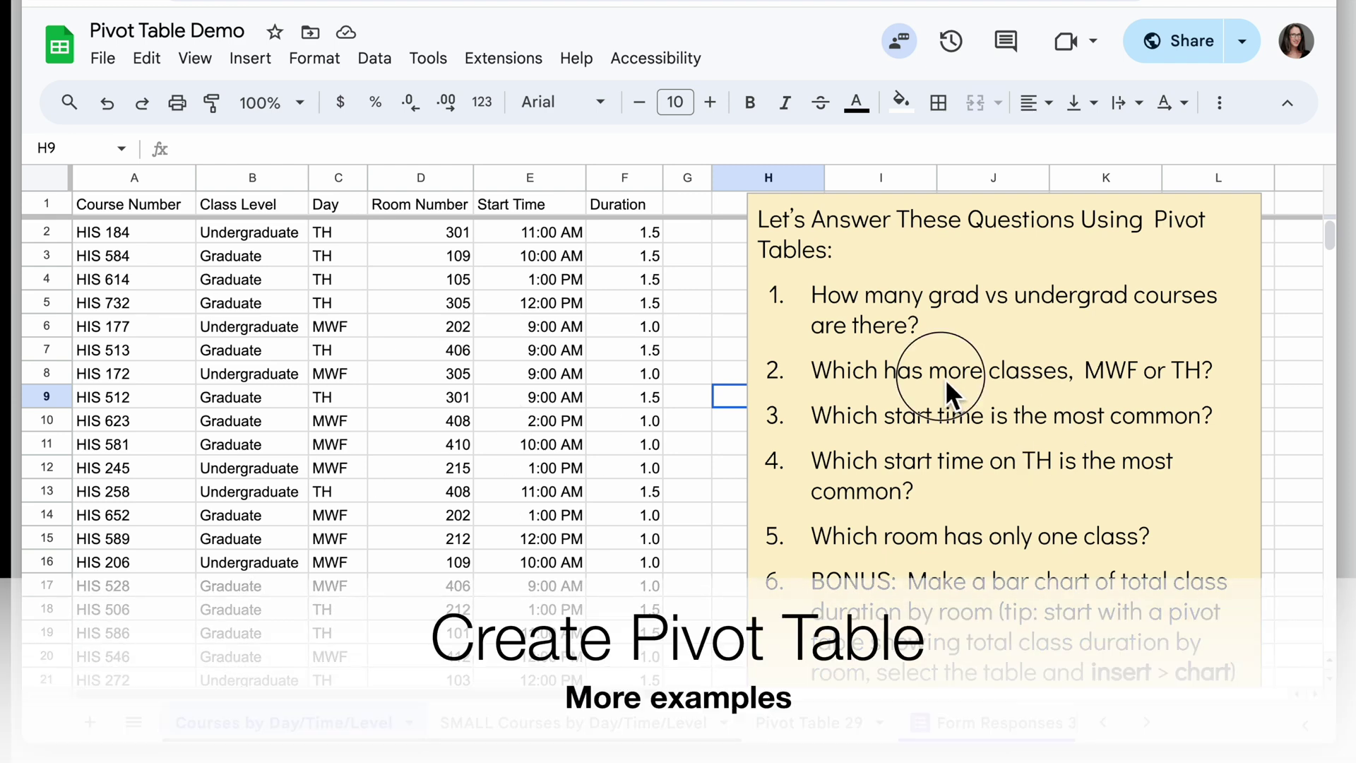
pyautogui.click(897, 469)
pyautogui.moveTo(838, 296); pyautogui.dragTo(934, 283)
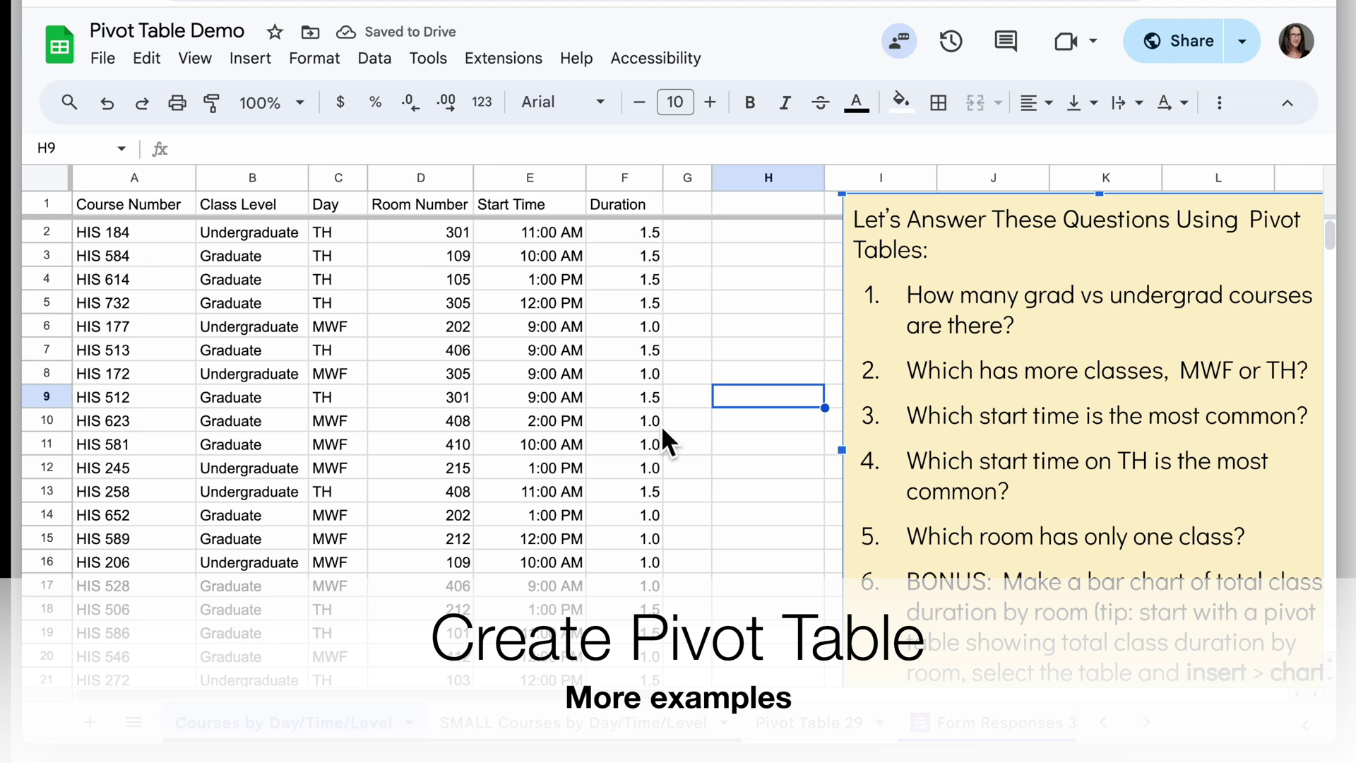
# Step: Create a pivot table from columns A:F of Courses by Day/Time/Level, placed in the existing sheet at H1
pyautogui.click(323, 178)
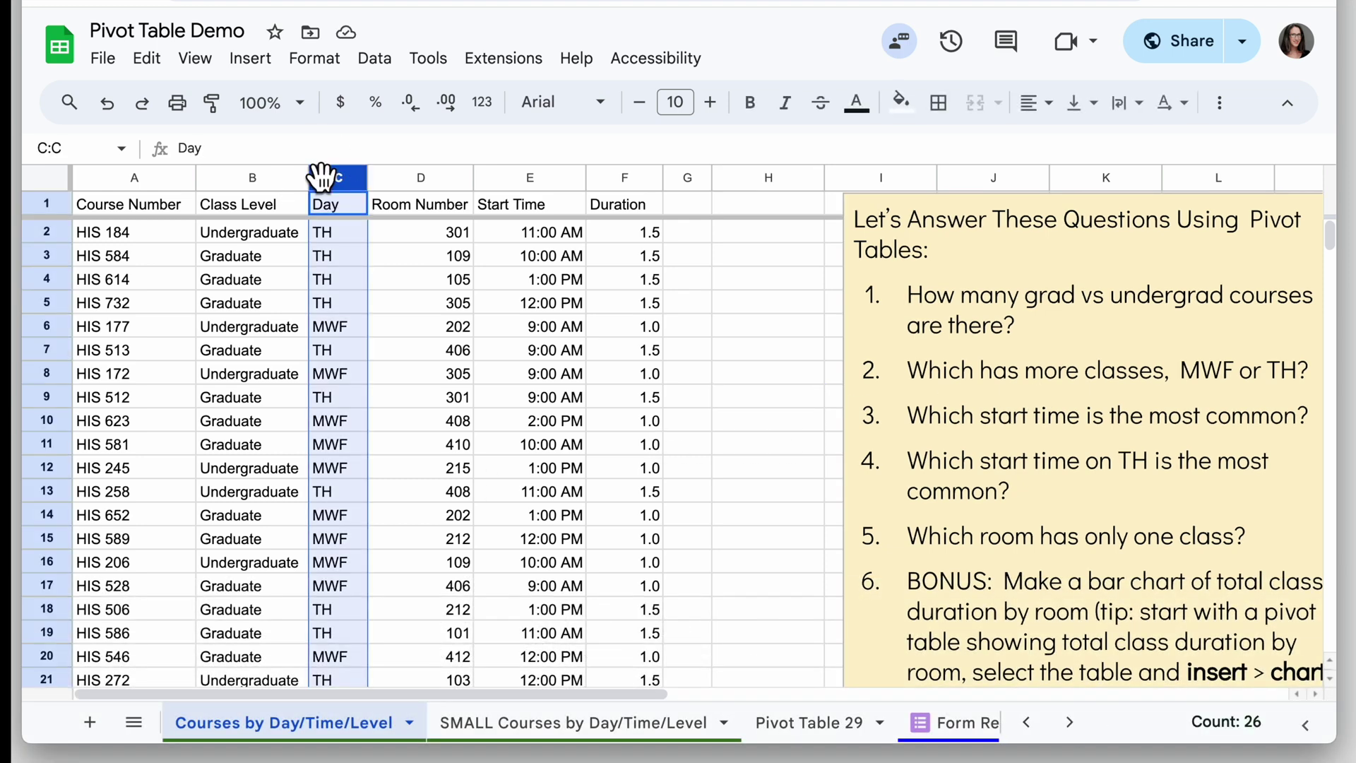
pyautogui.click(624, 180)
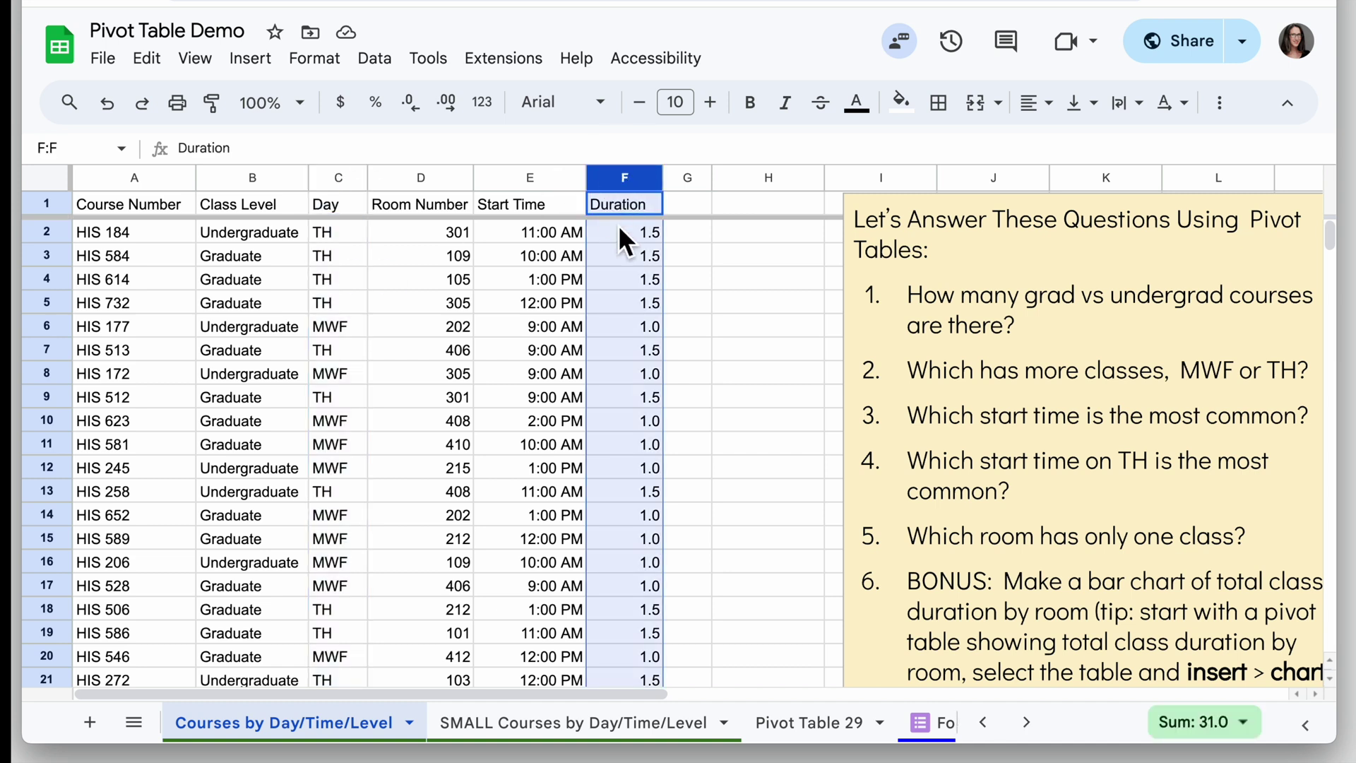
pyautogui.keyDown('shift'); pyautogui.click(132, 177); pyautogui.keyUp('shift')
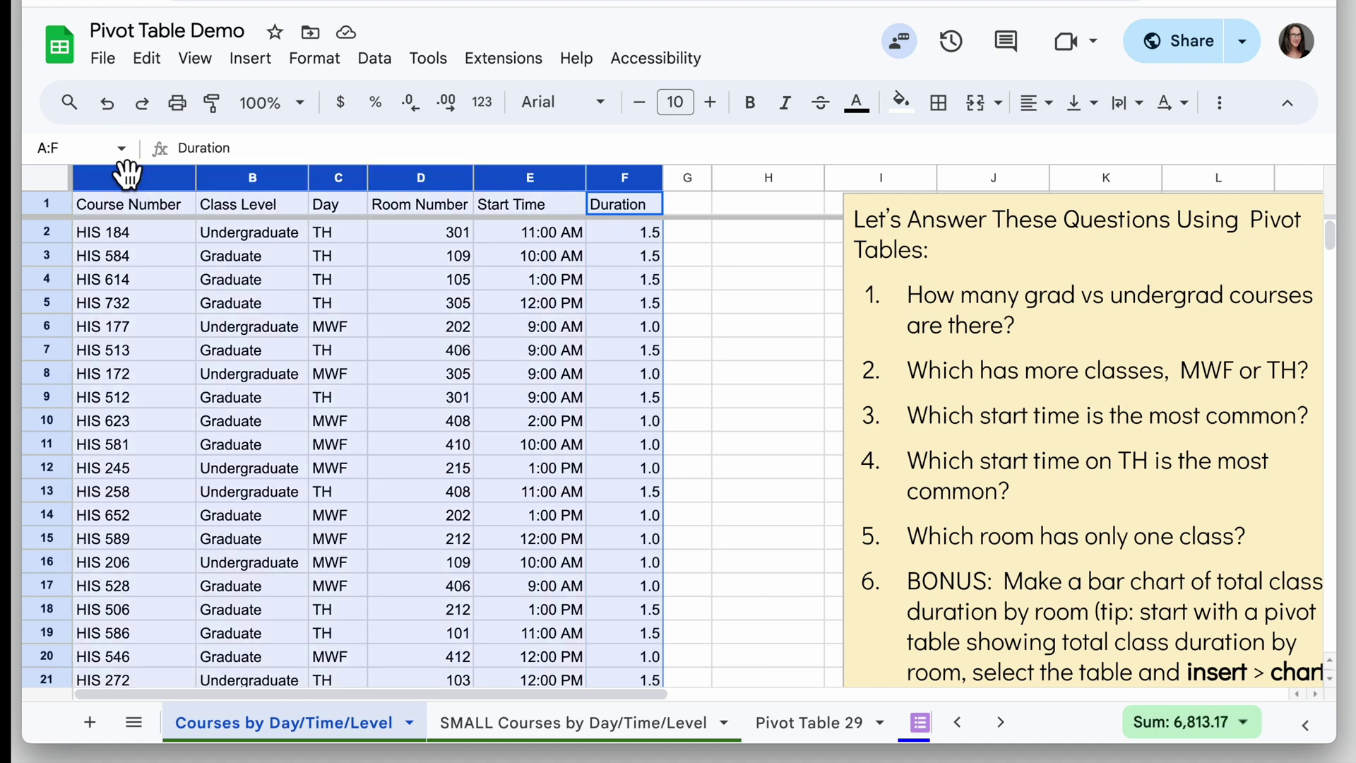
pyautogui.click(255, 59)
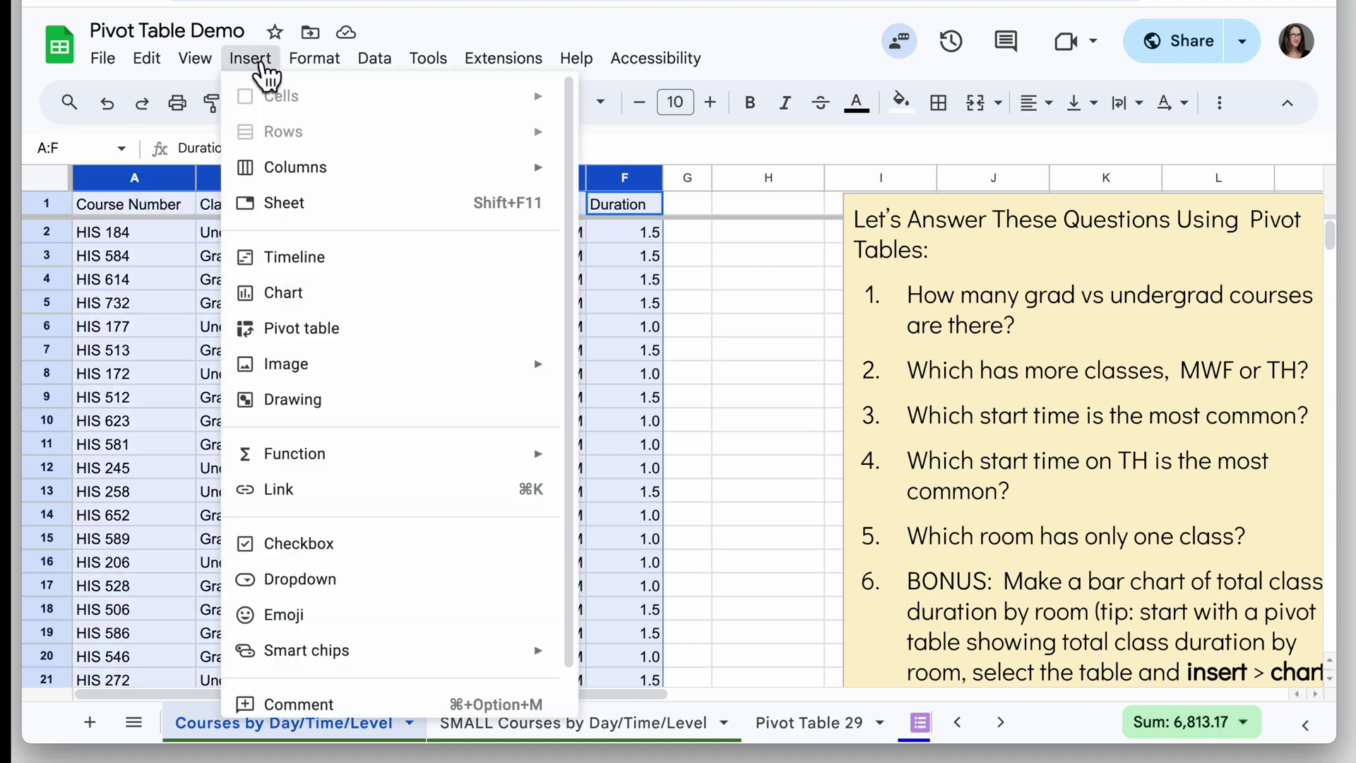
pyautogui.click(424, 329)
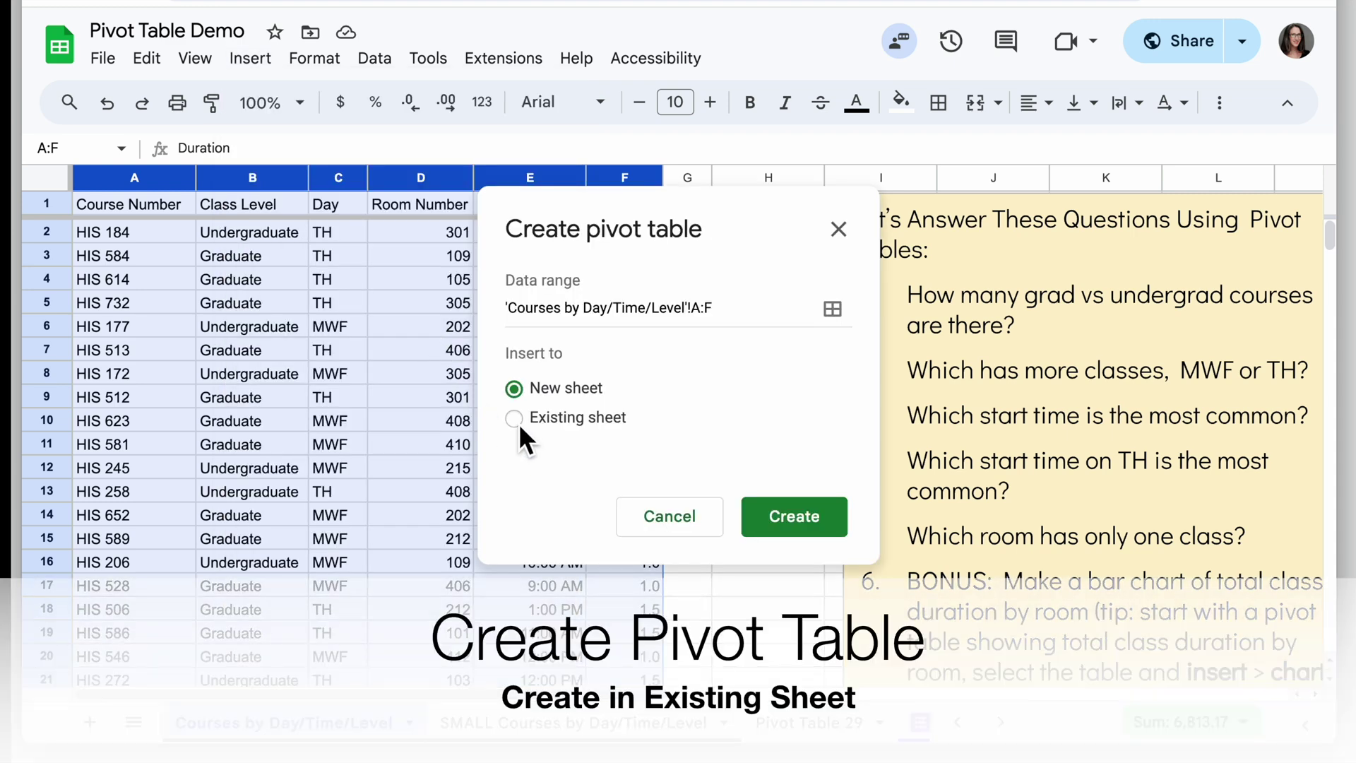
pyautogui.click(515, 420)
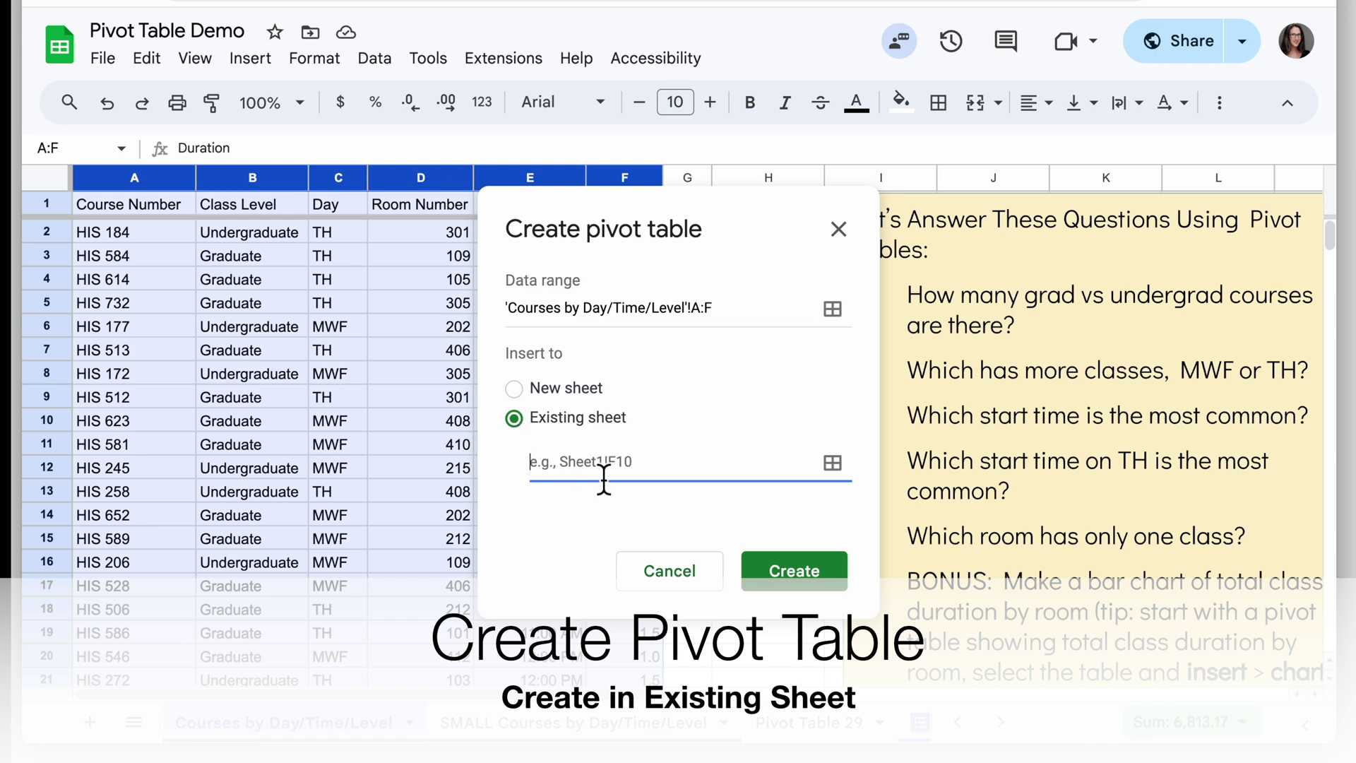
pyautogui.click(833, 463)
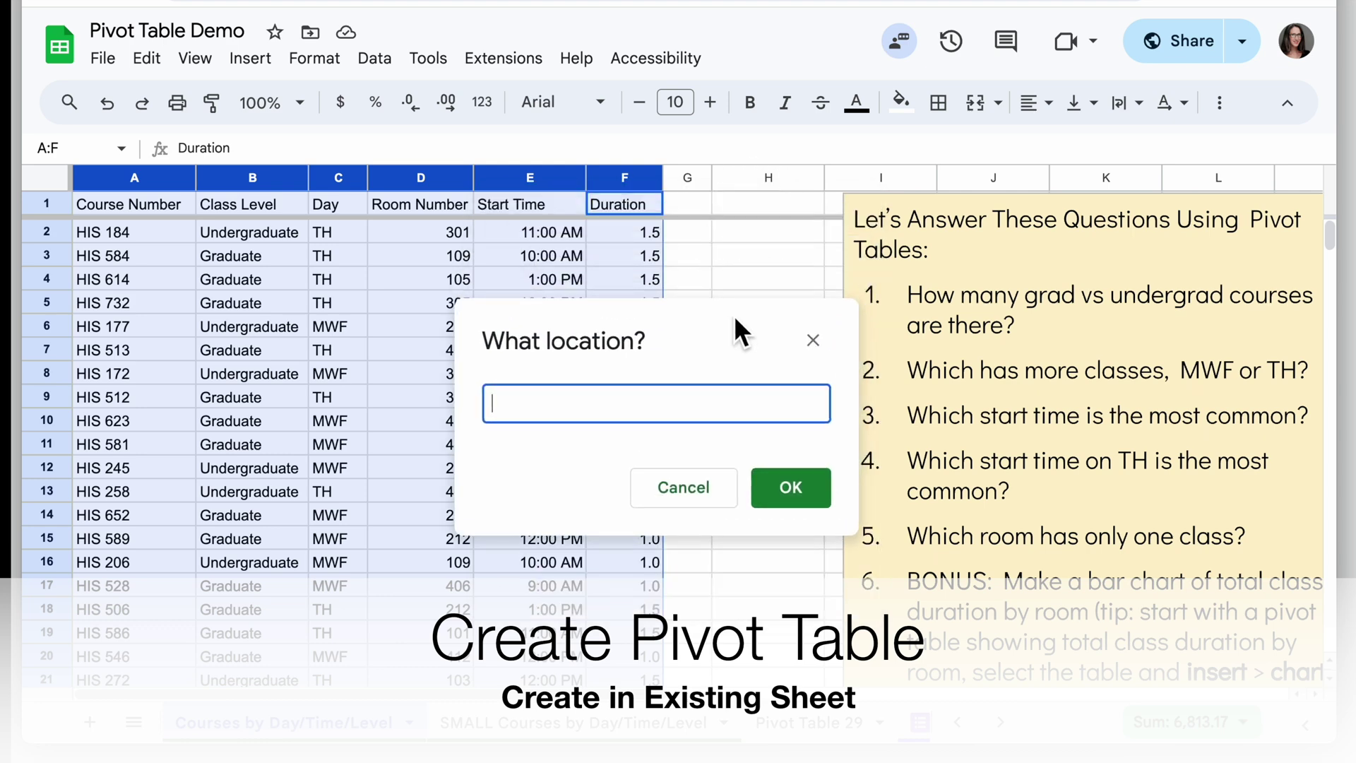
pyautogui.click(748, 205)
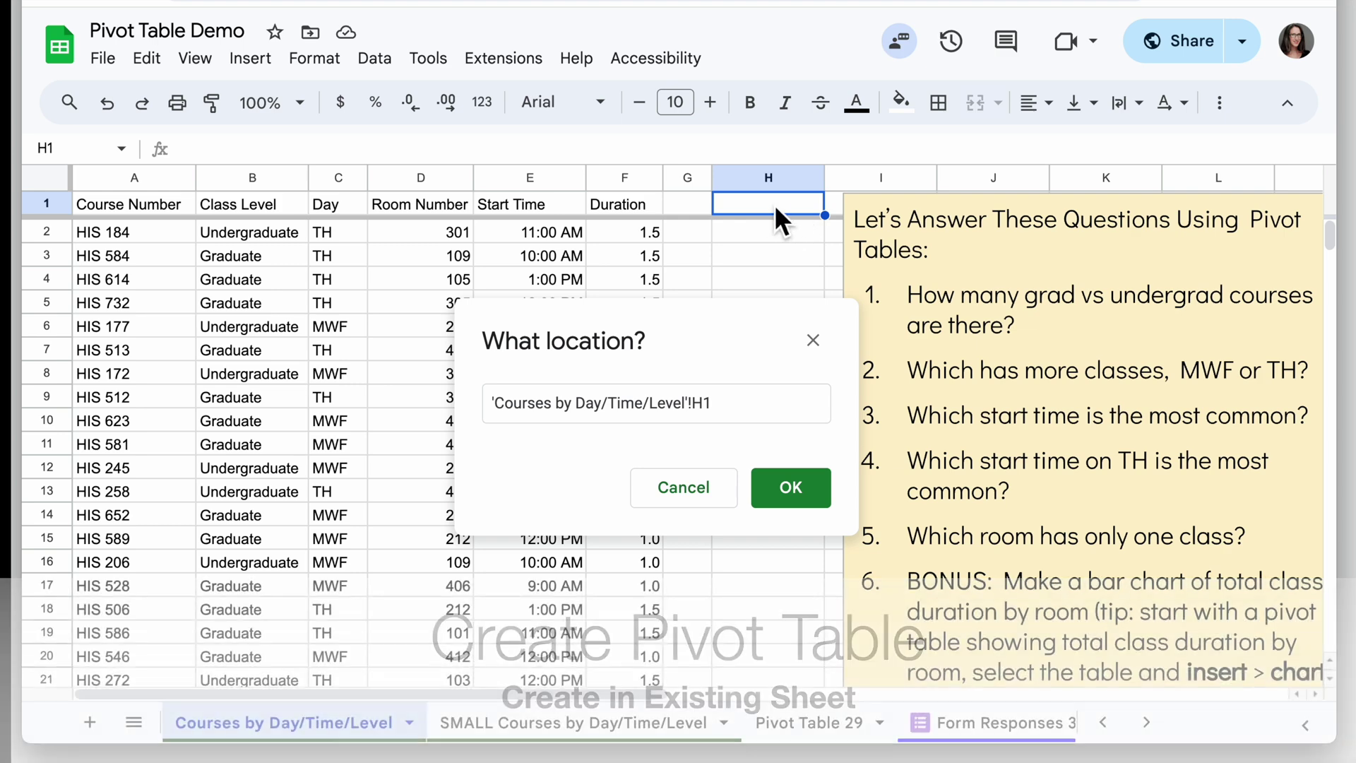
pyautogui.click(791, 489)
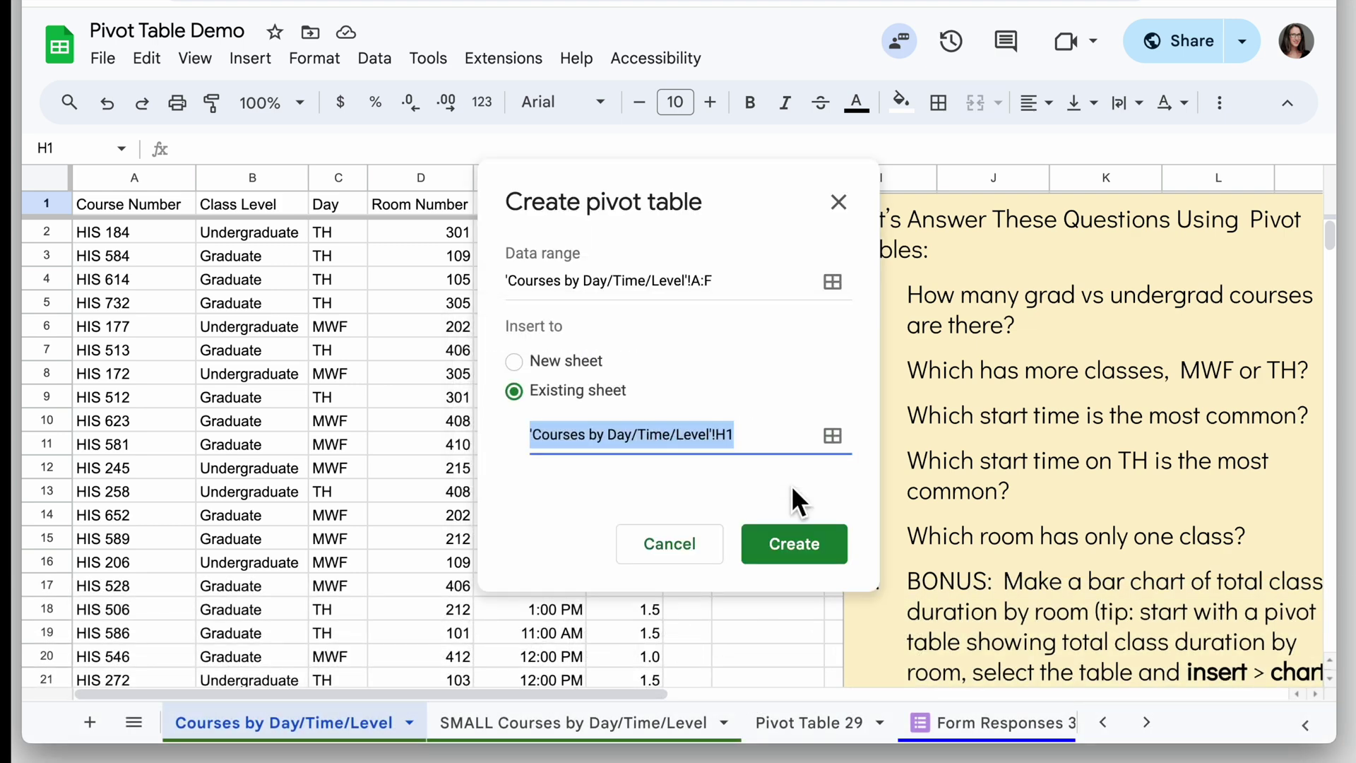
pyautogui.click(794, 545)
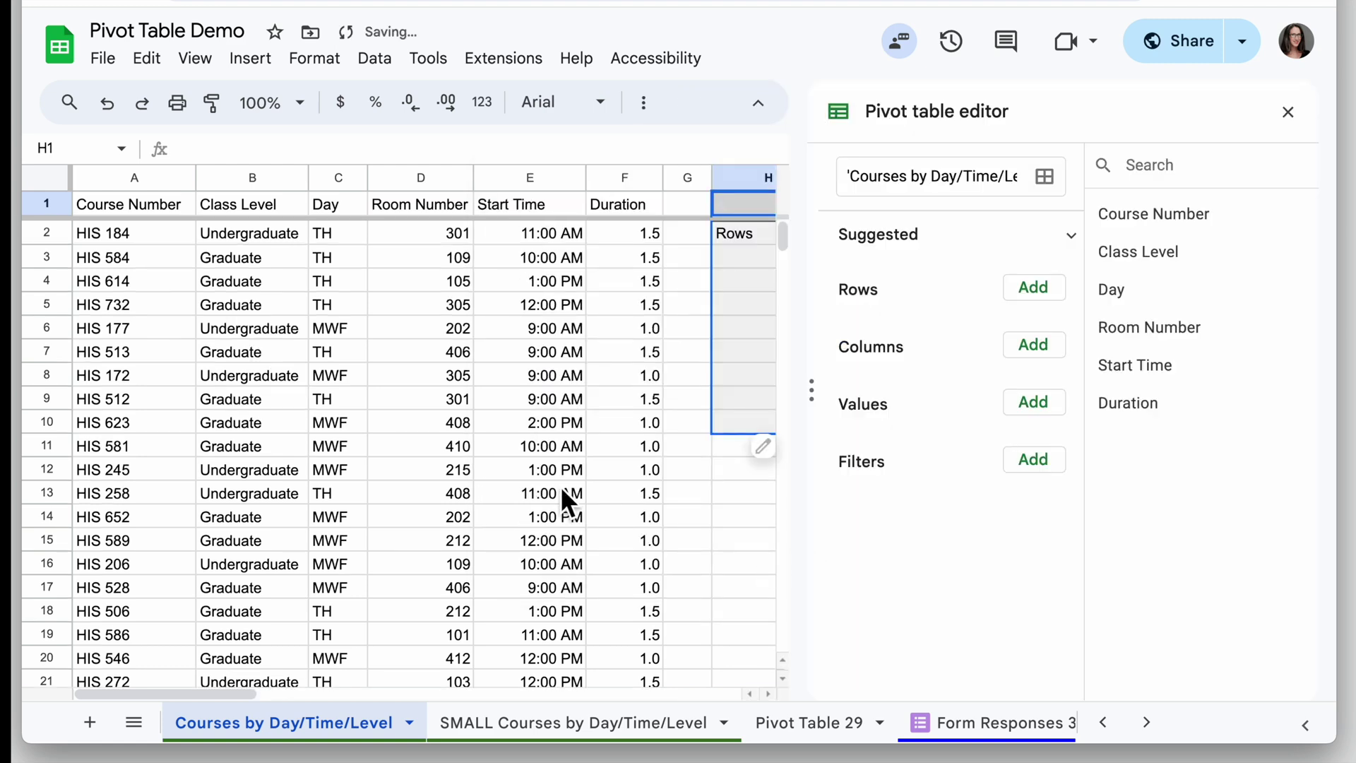
# Step: Move the questions box farther right so it starts in column L, beyond most of the new pivot table's area
pyautogui.hscroll(5, 561, 485)
pyautogui.moveTo(392, 237); pyautogui.dragTo(812, 301)
pyautogui.hscroll(-3, 291, 374)
pyautogui.hscroll(-2, 291, 374)
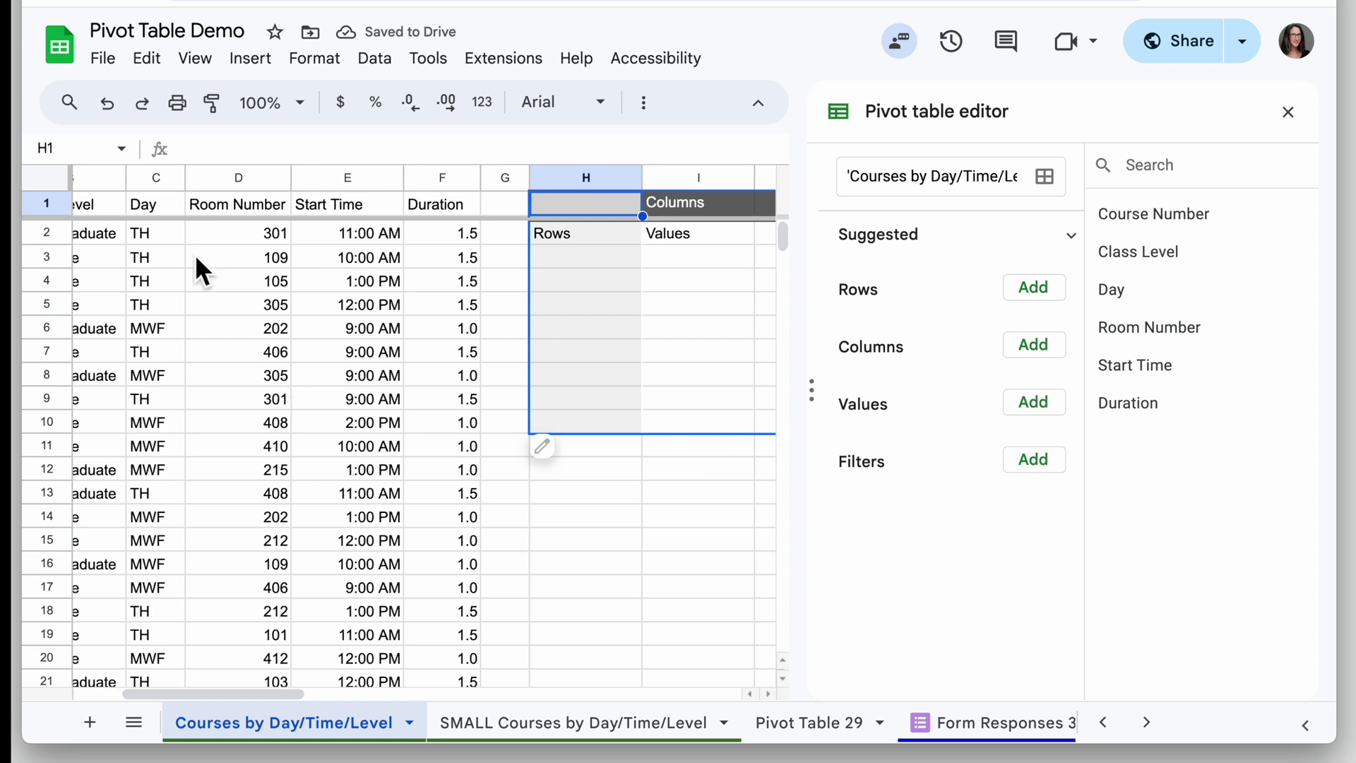
pyautogui.hscroll(8, 195, 254)
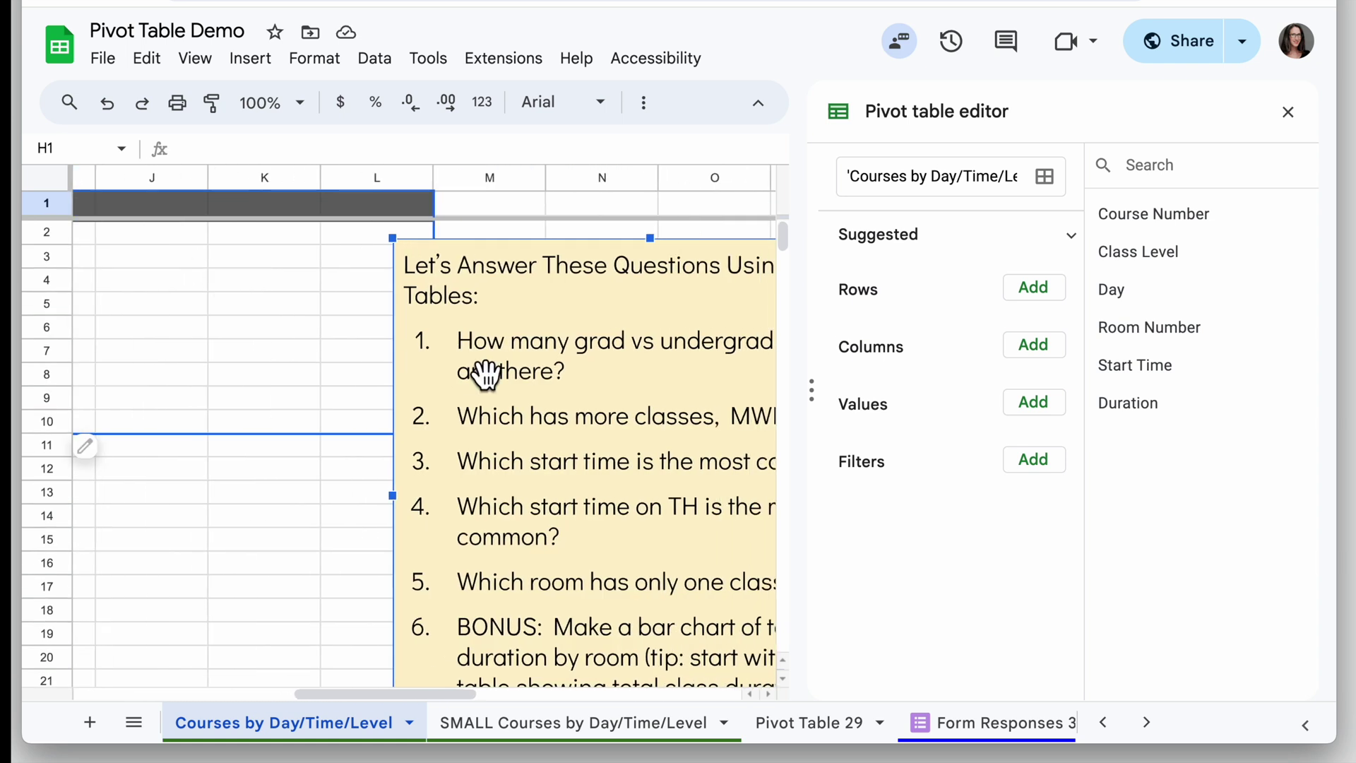
pyautogui.hscroll(-8, 487, 373)
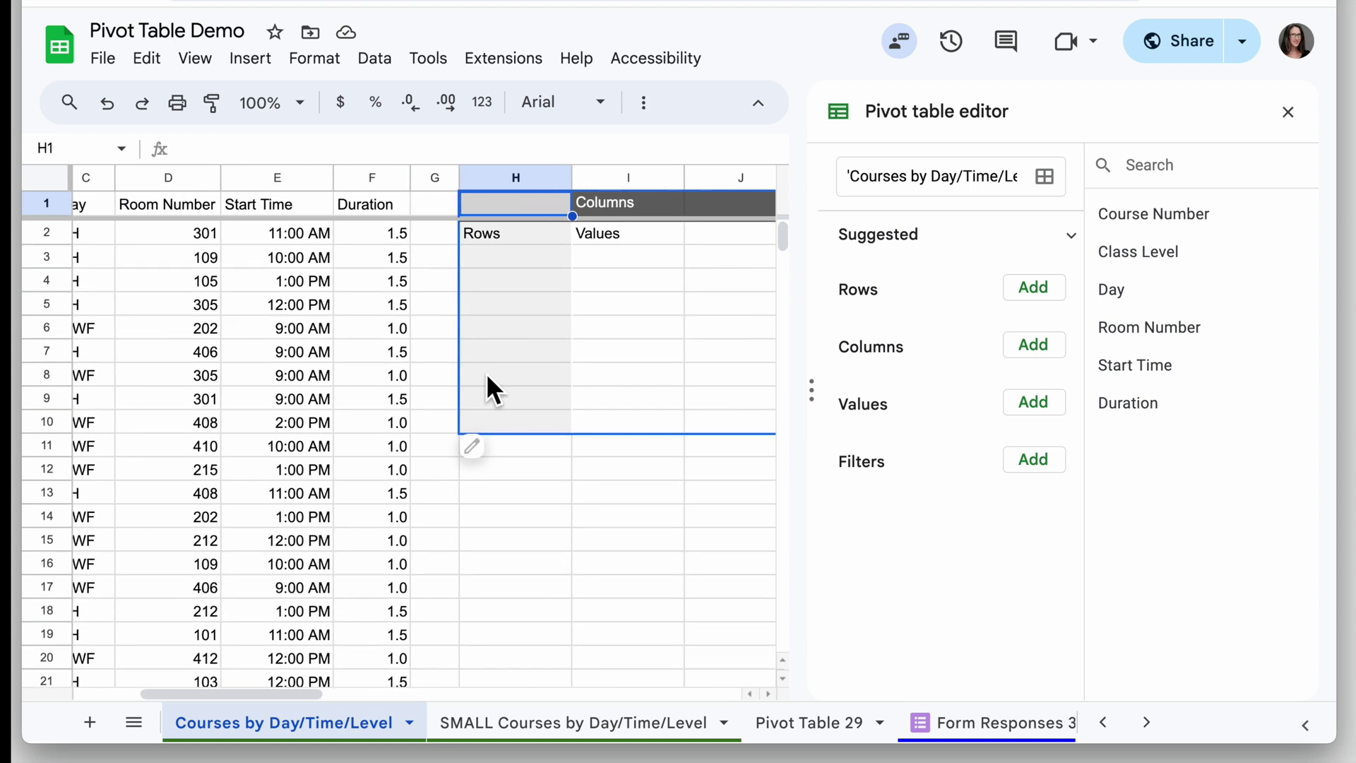
# Step: Add Day to the pivot table at H1 both as rows and as values
pyautogui.click(1035, 290)
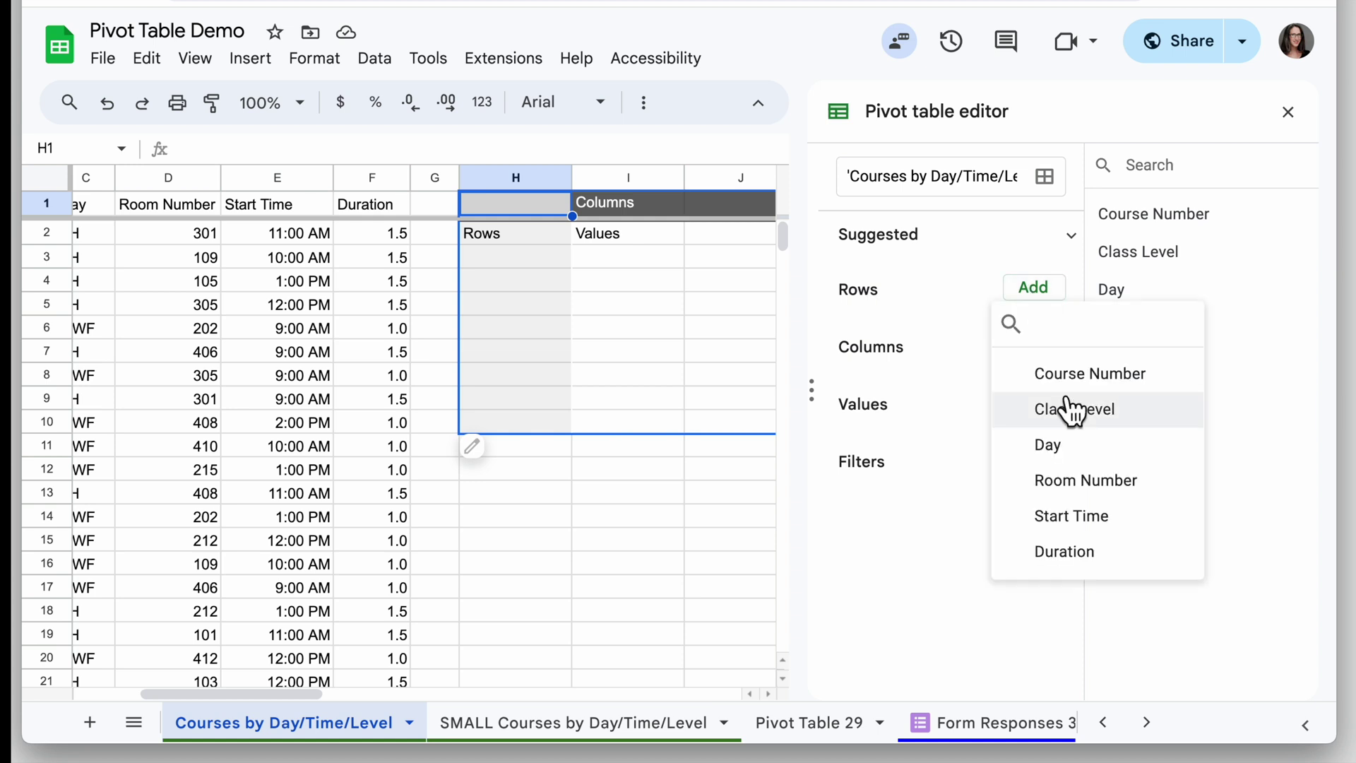
pyautogui.click(1088, 445)
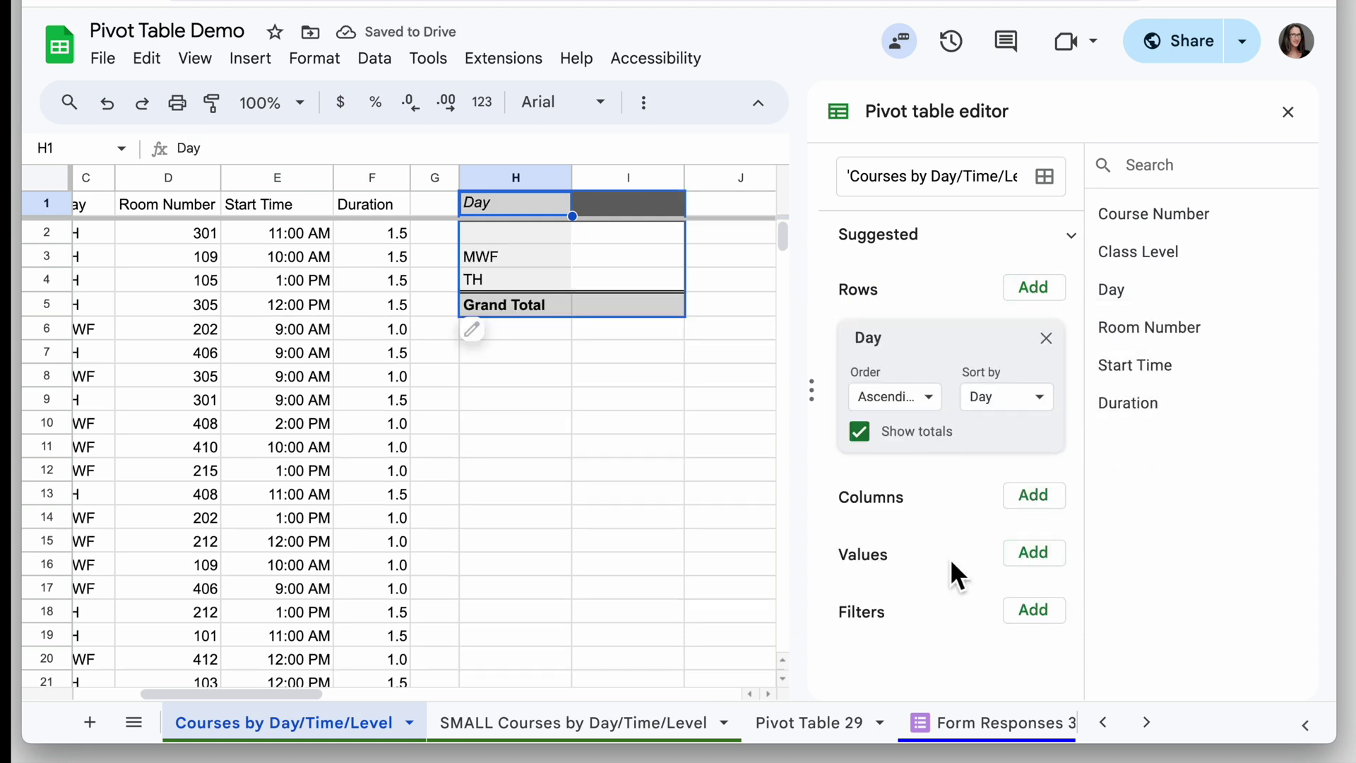
pyautogui.click(1028, 556)
pyautogui.click(1070, 407)
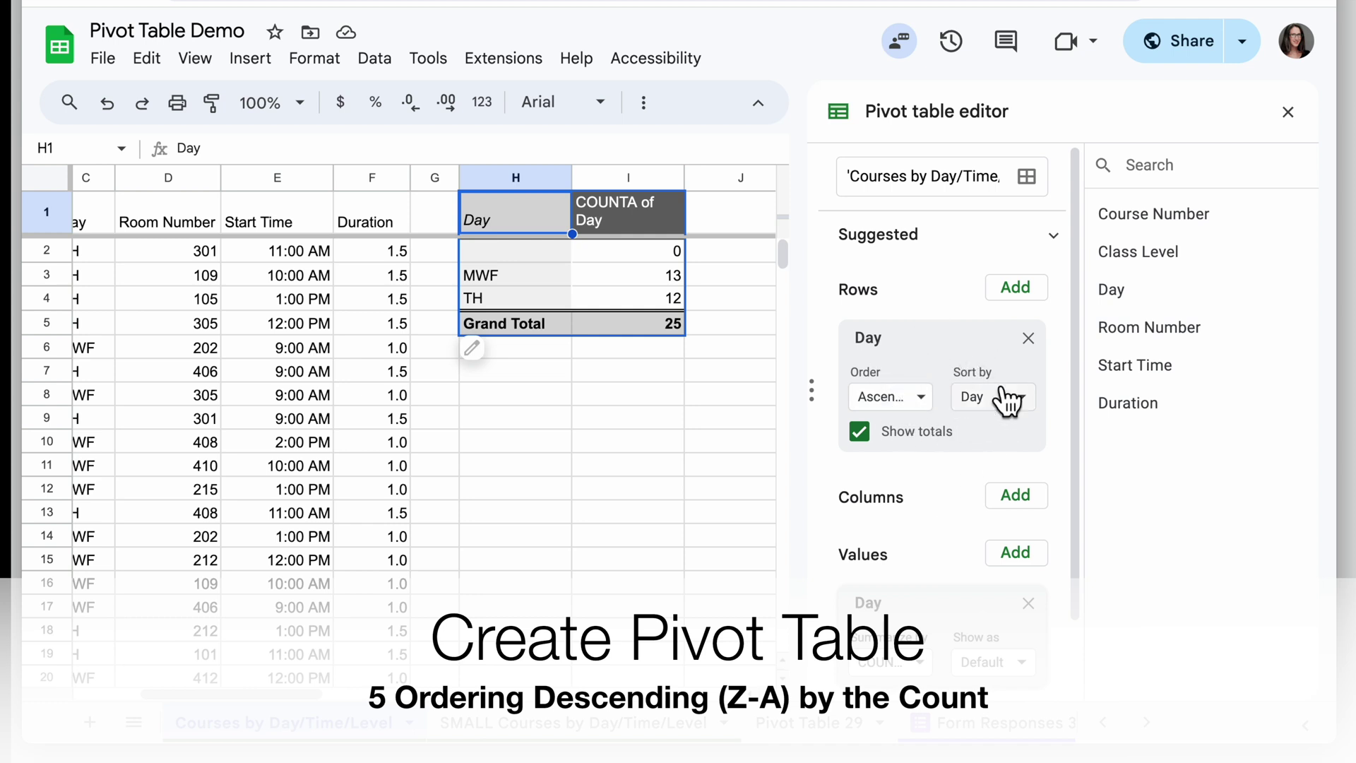
# Step: Order the pivot table's Day rows descending, sorted by COUNTA of Day
pyautogui.click(887, 397)
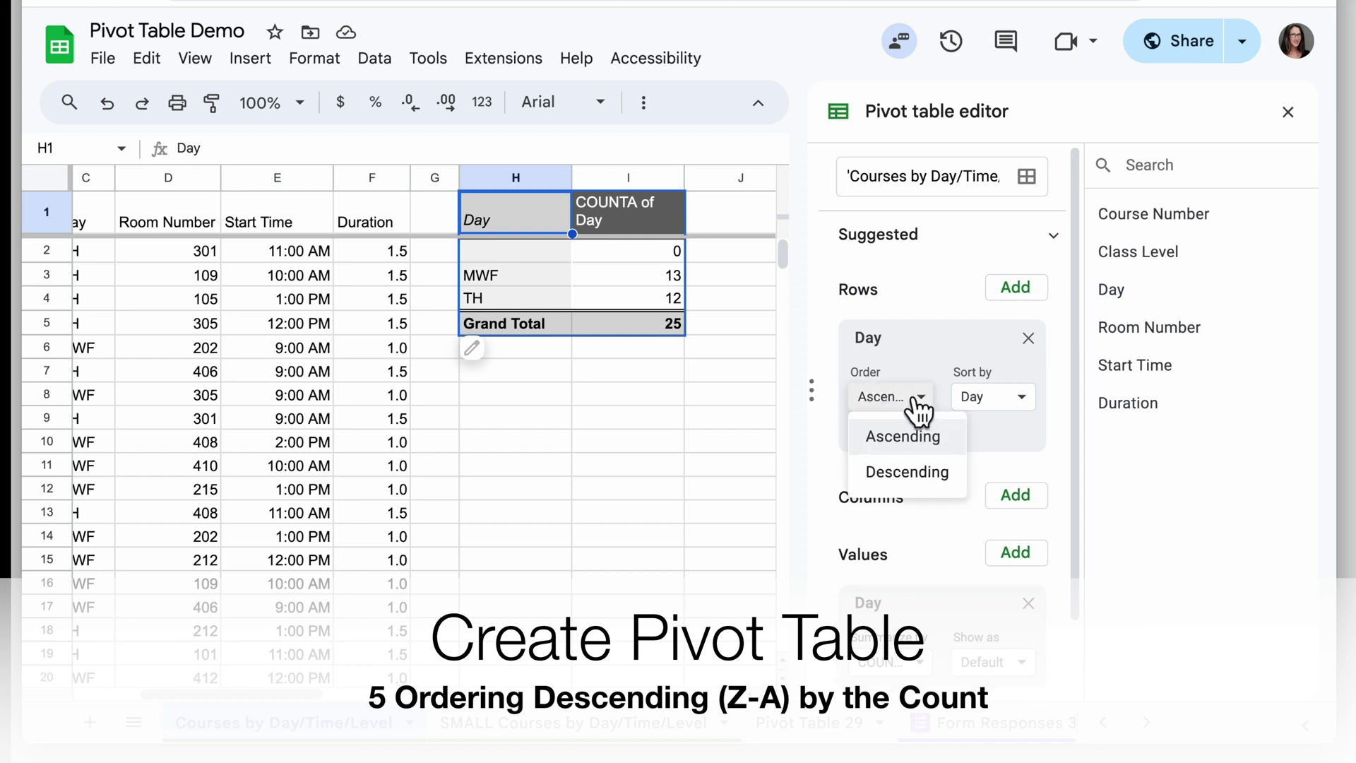
pyautogui.click(926, 481)
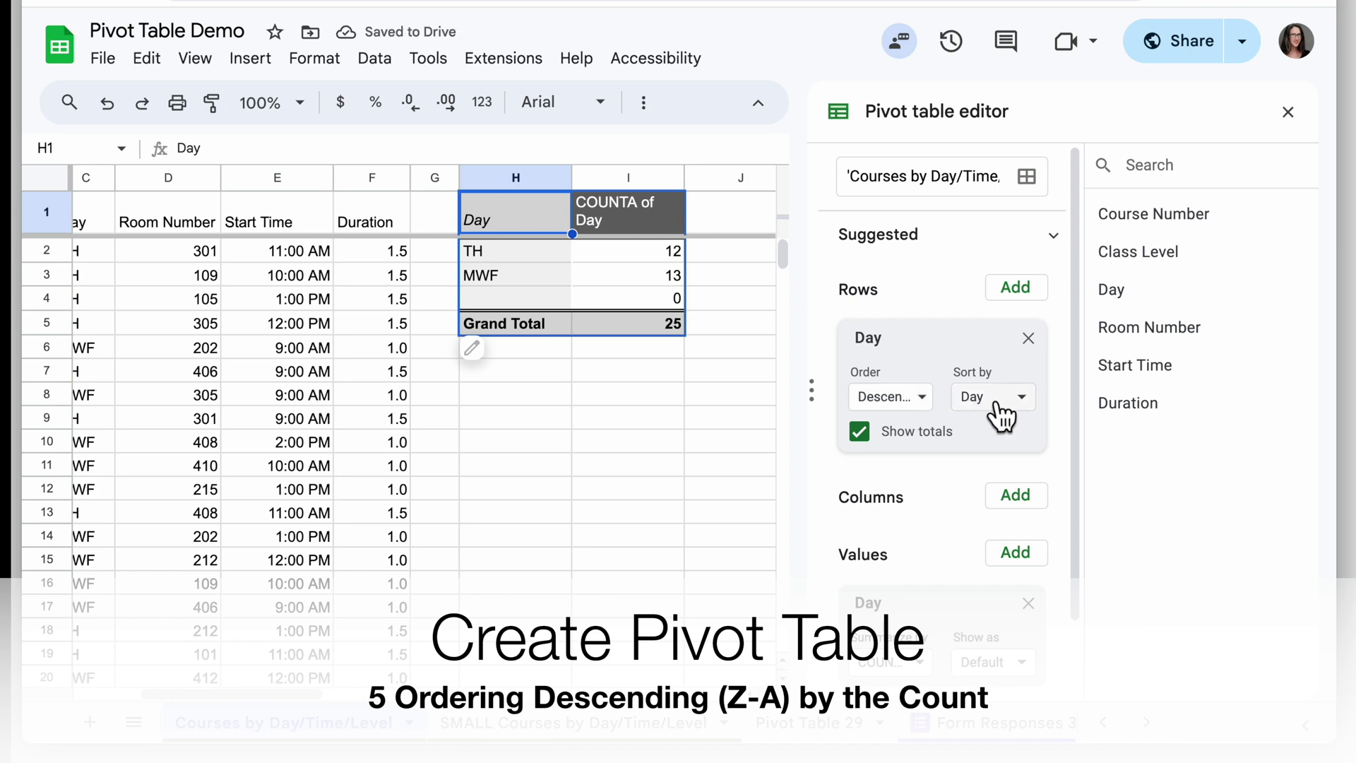
pyautogui.click(1016, 404)
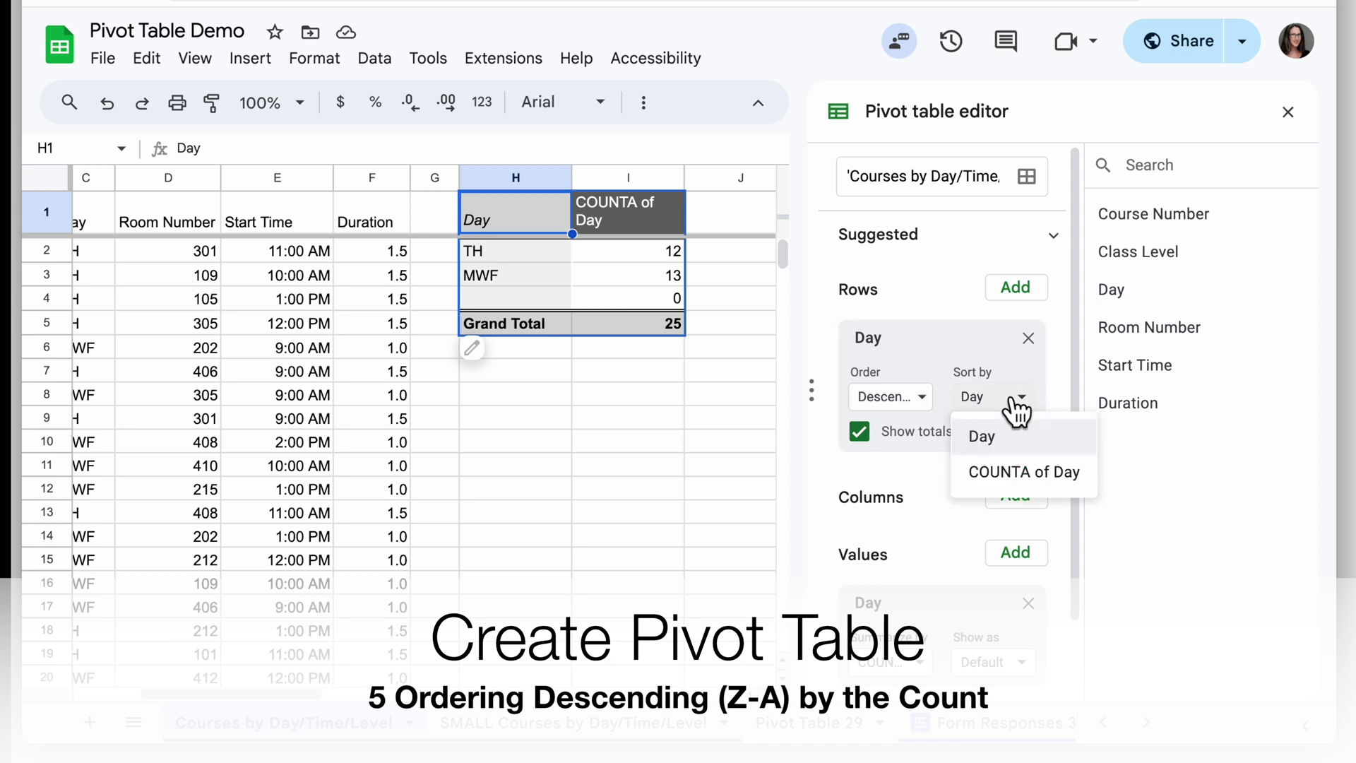
pyautogui.click(1047, 486)
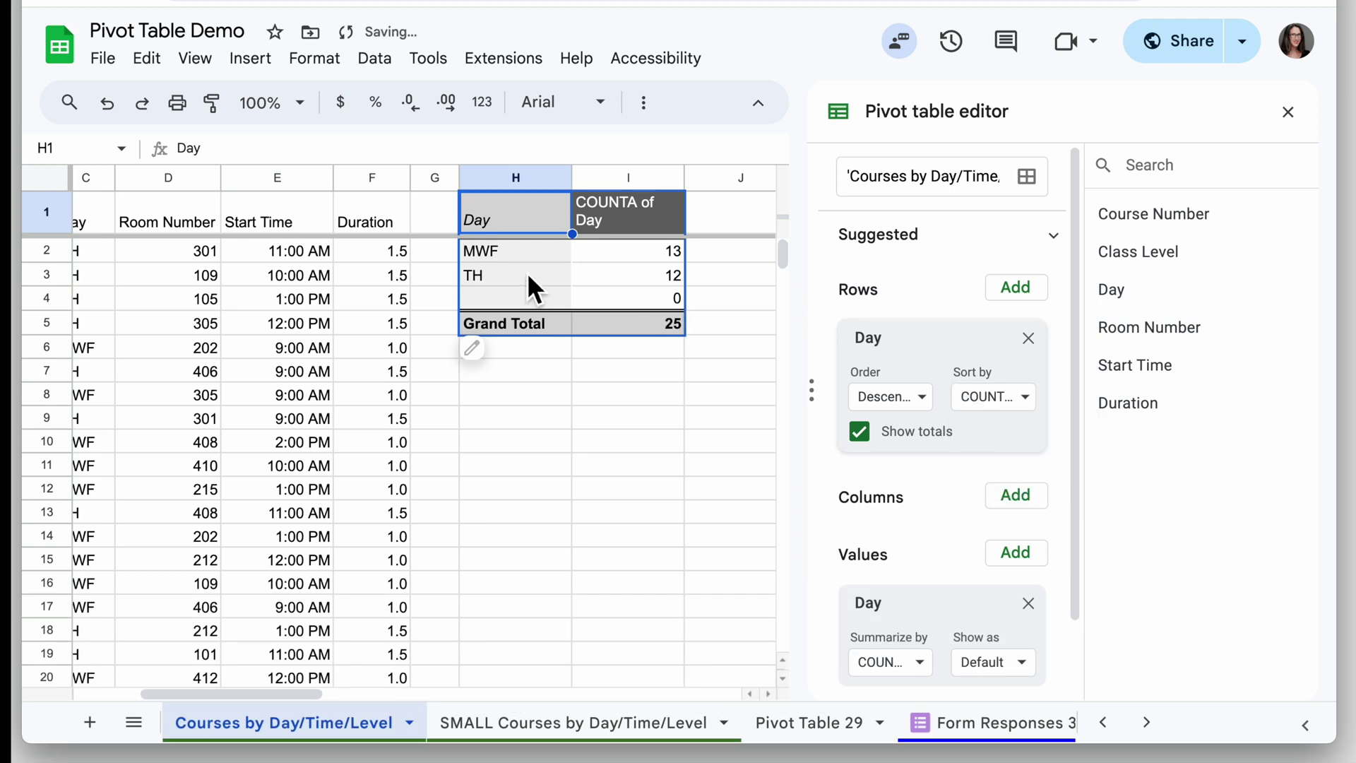
# Step: Examine the pivot table's blank Day row and the empty rows beneath the course data that it comes from
pyautogui.click(641, 259)
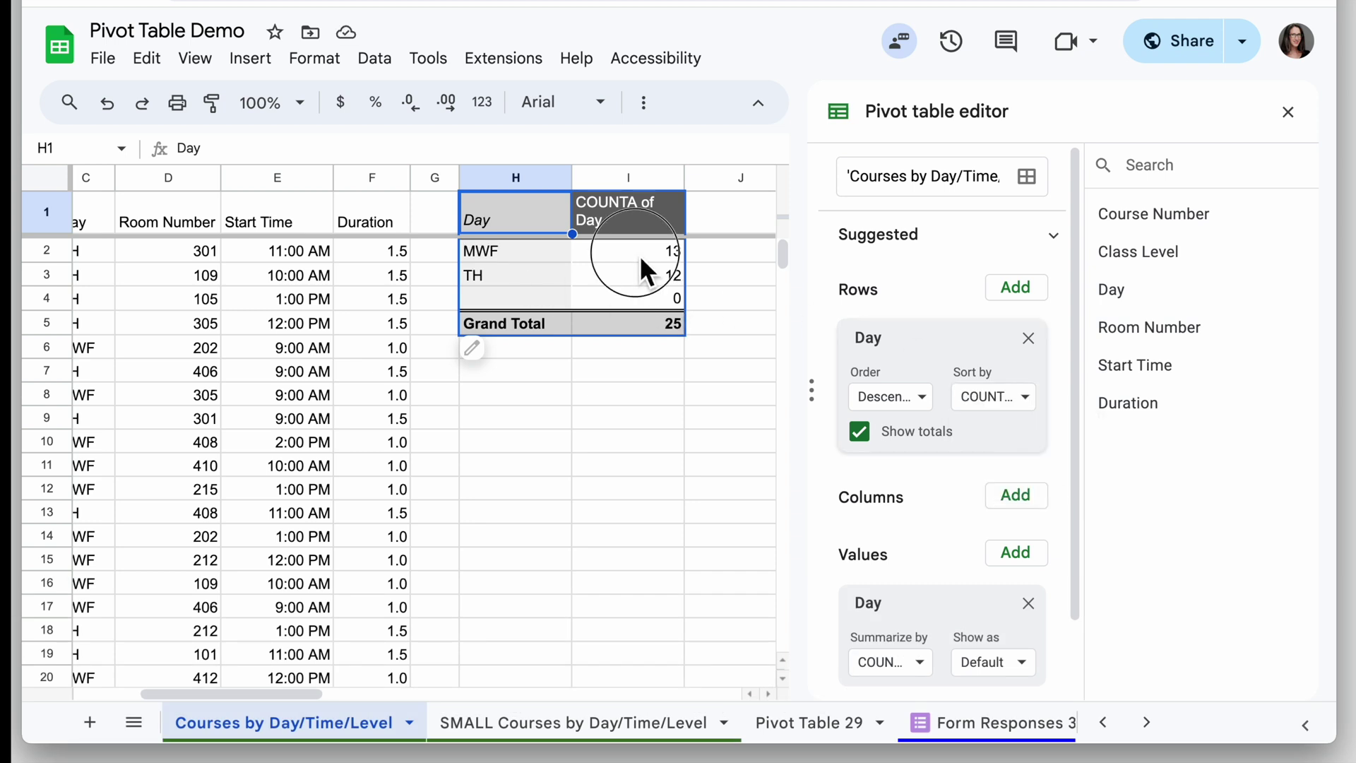
pyautogui.click(649, 295)
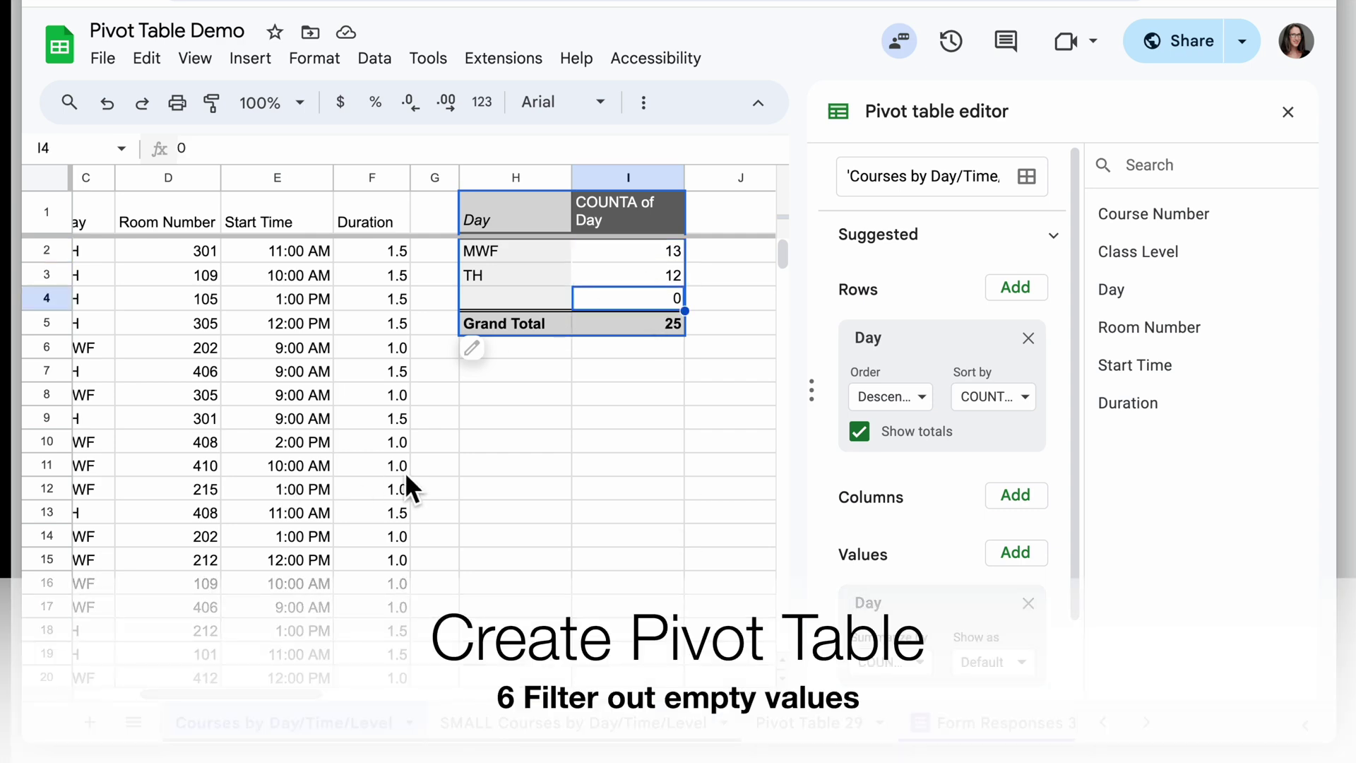
pyautogui.scroll(-5, 406, 478)
pyautogui.hscroll(-2, 407, 478)
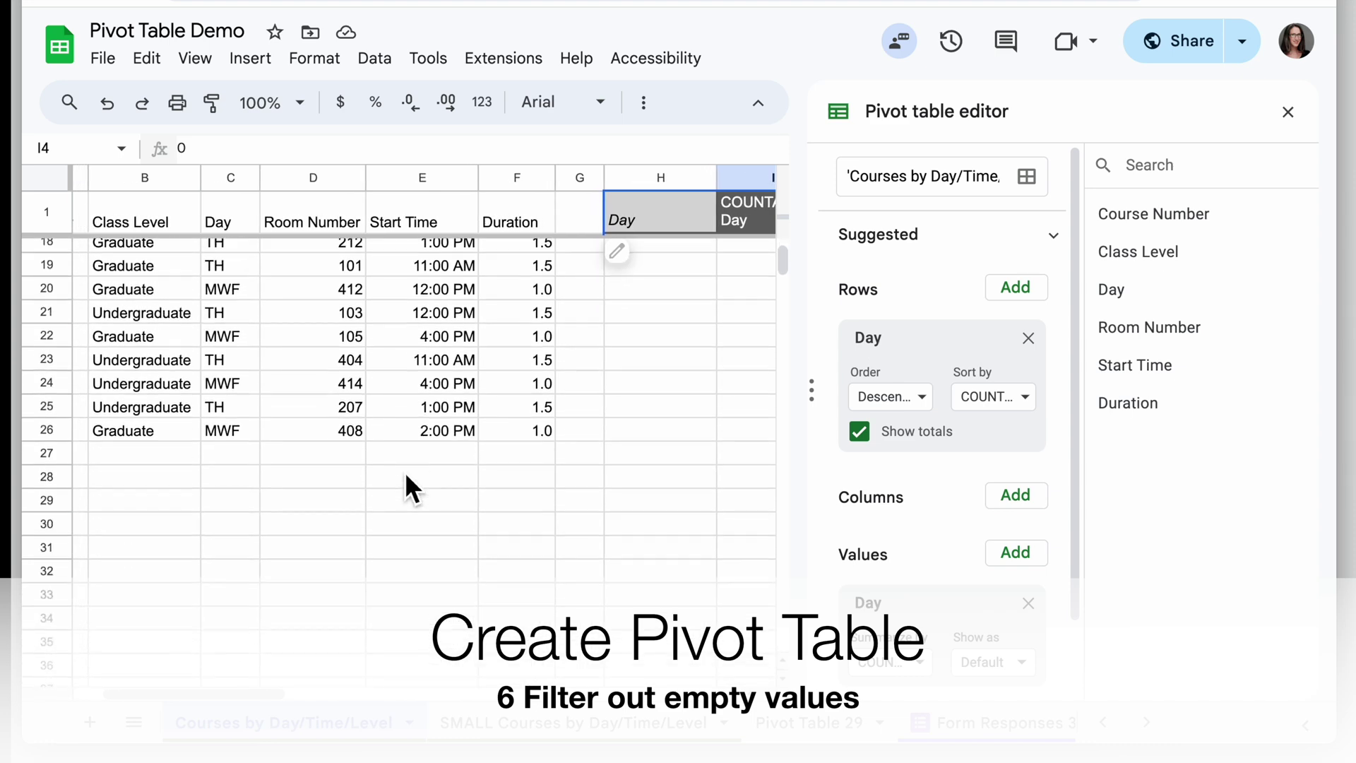
pyautogui.scroll(-2, 406, 477)
pyautogui.hscroll(-1, 406, 477)
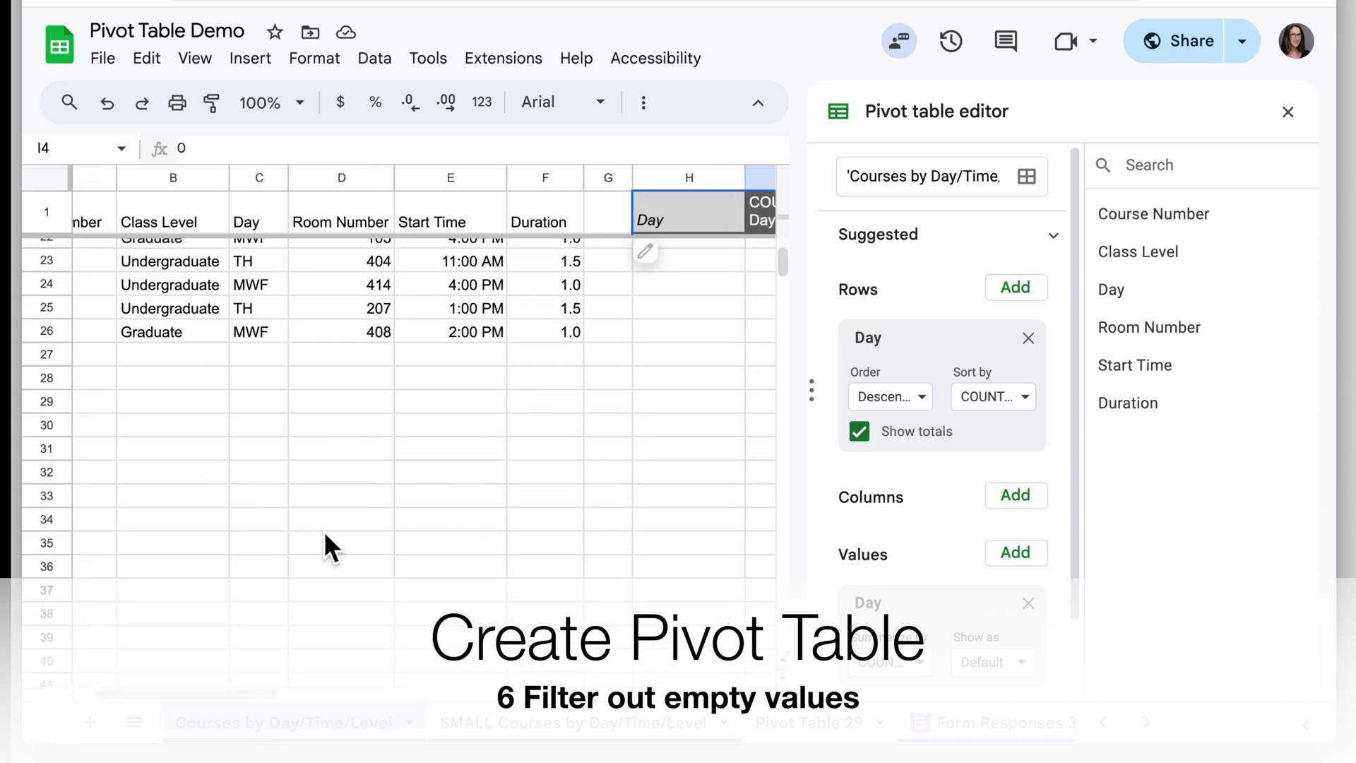
pyautogui.scroll(6, 380, 418)
pyautogui.hscroll(2, 380, 418)
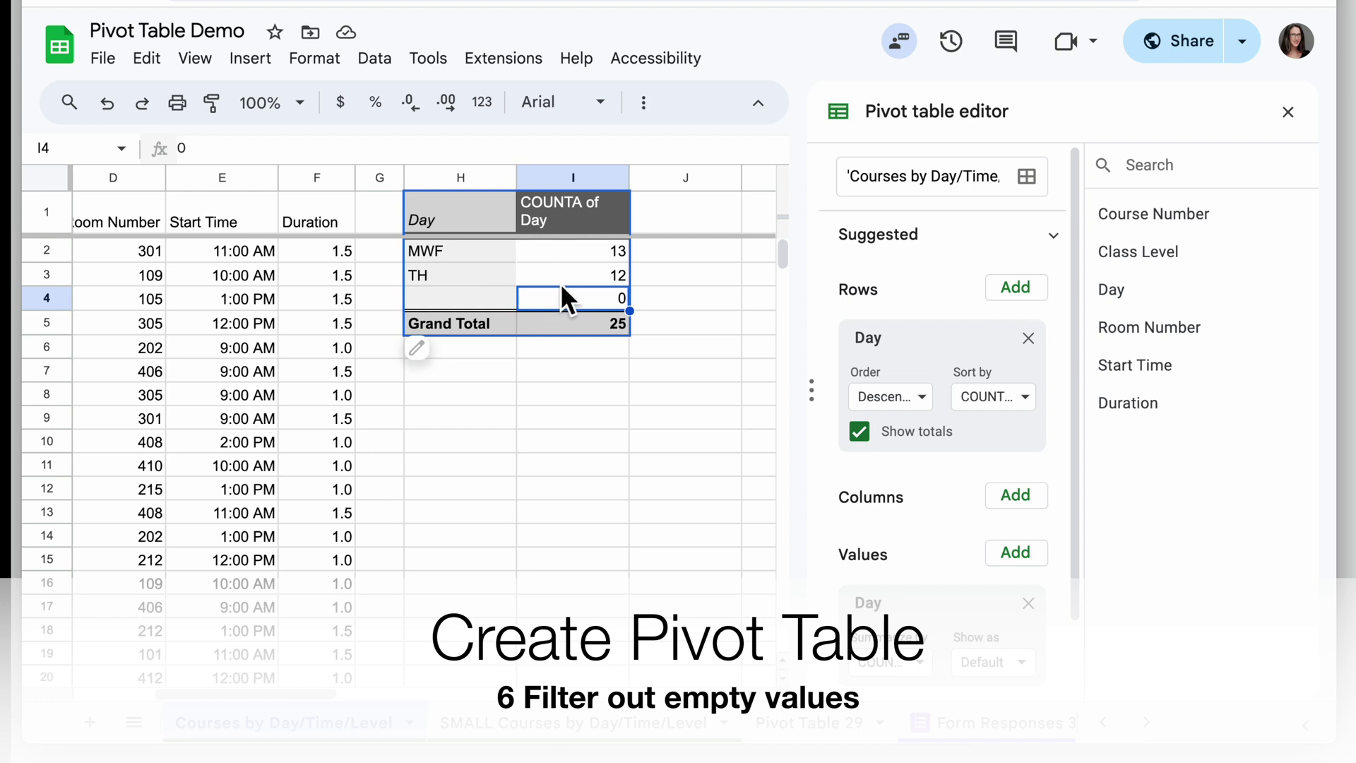
# Step: Add a Course Number filter to the pivot table that excludes blanks
pyautogui.scroll(-2, 930, 537)
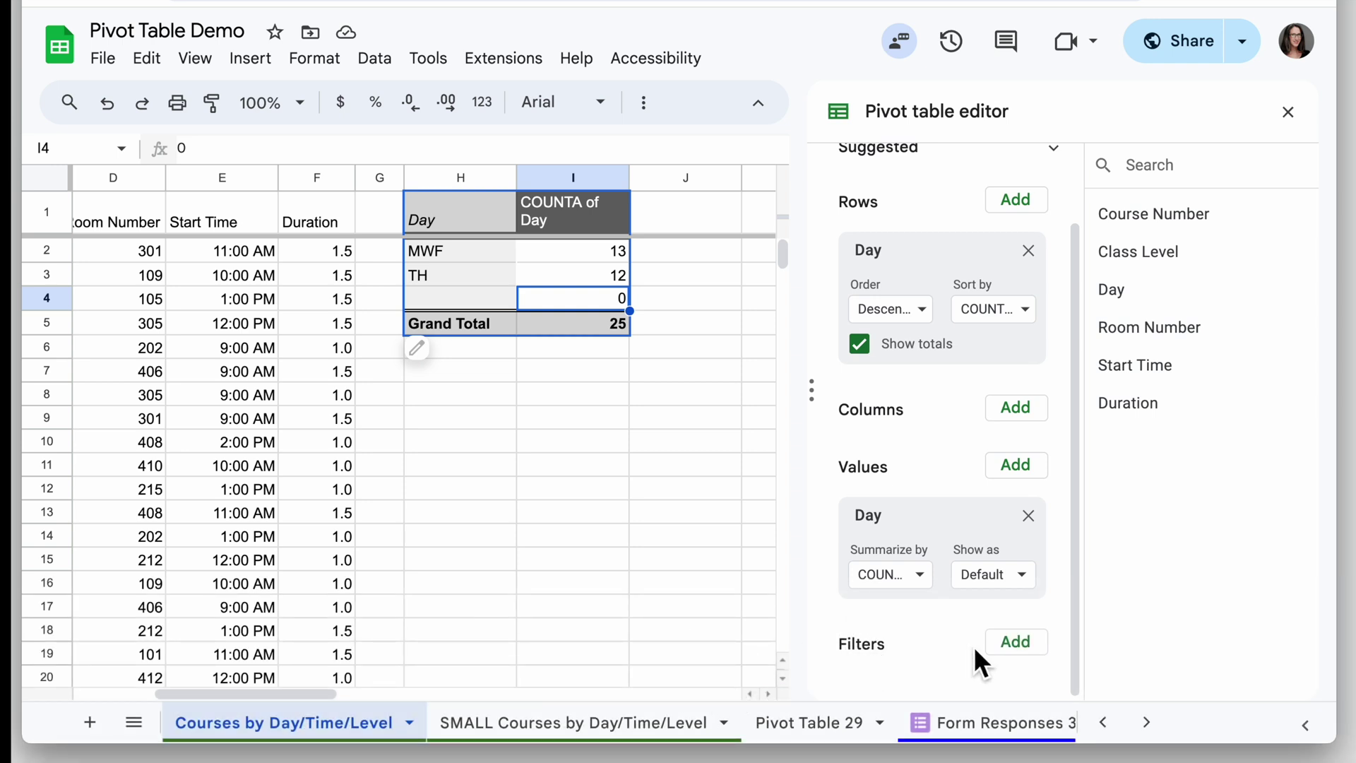
pyautogui.click(1024, 647)
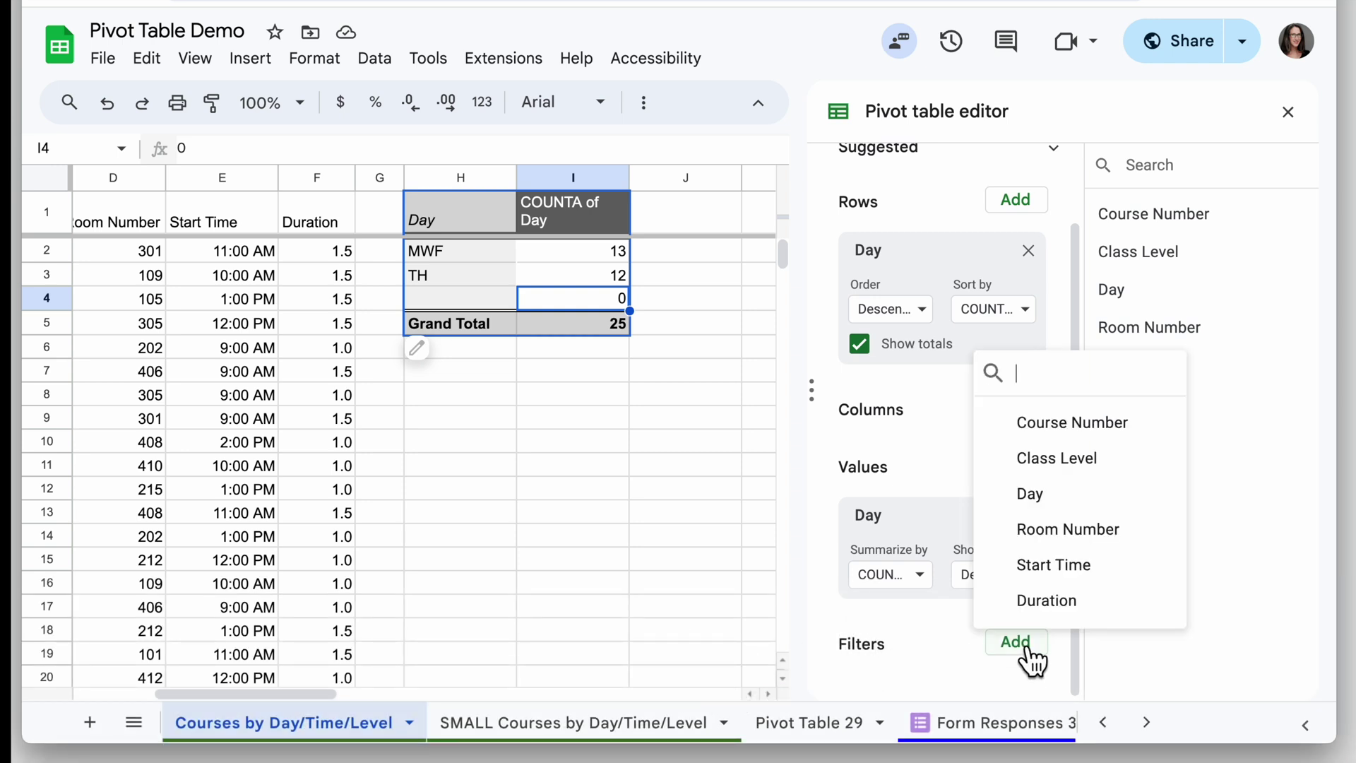
pyautogui.click(1075, 427)
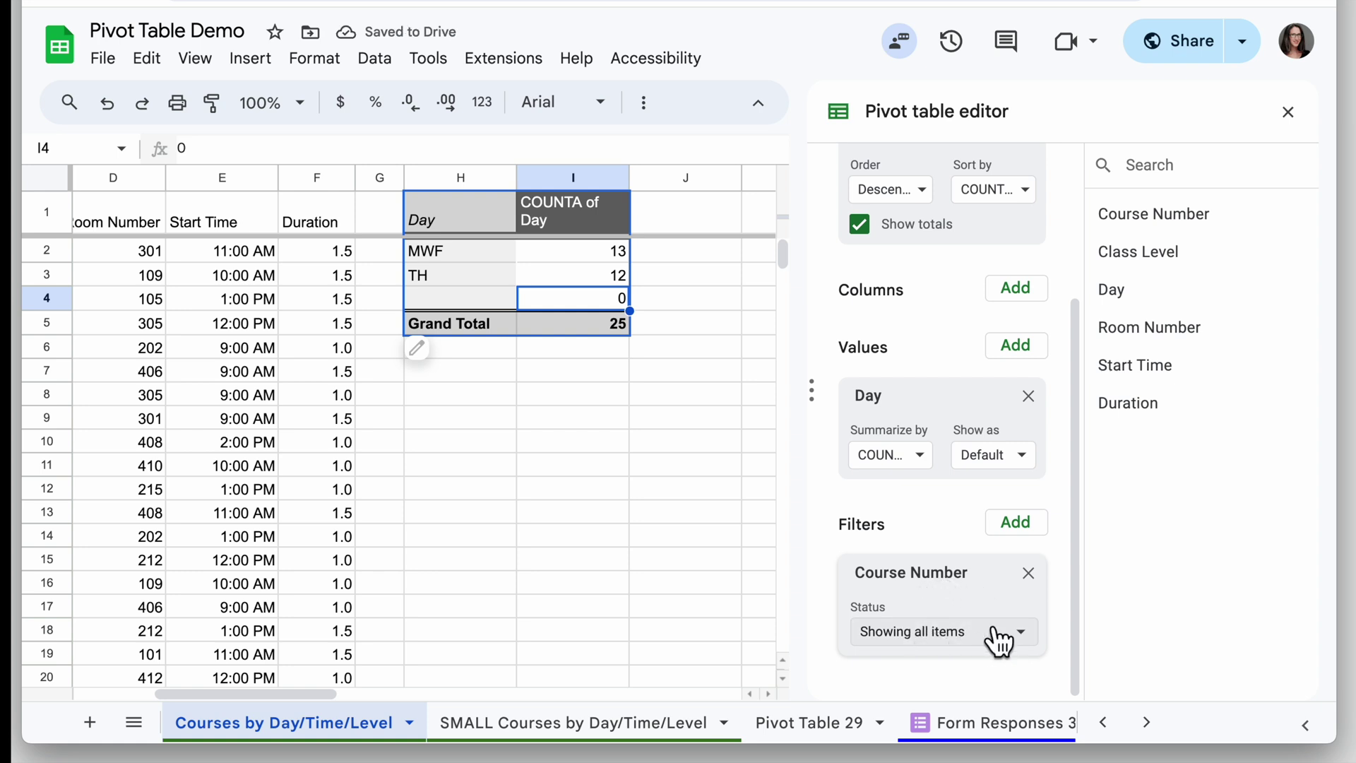
pyautogui.click(1030, 640)
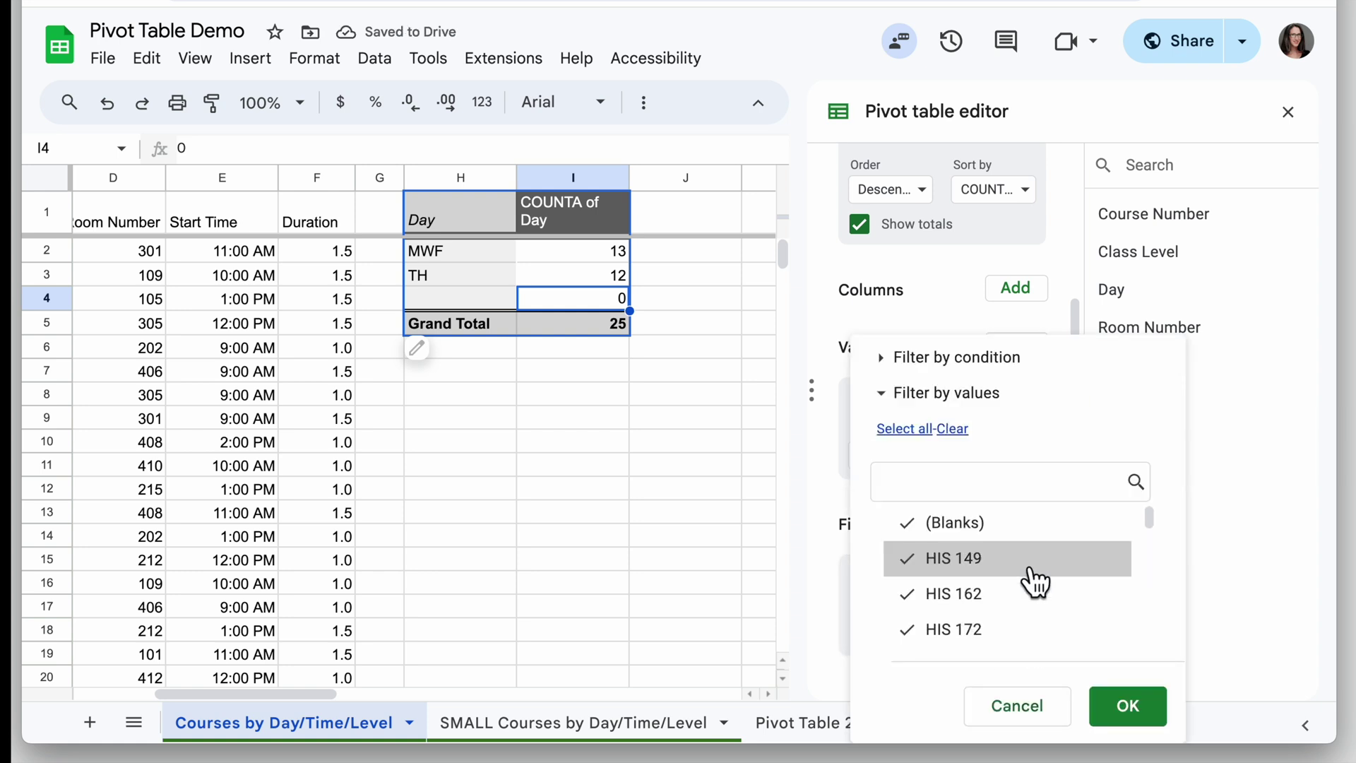
pyautogui.click(965, 523)
pyautogui.click(1128, 707)
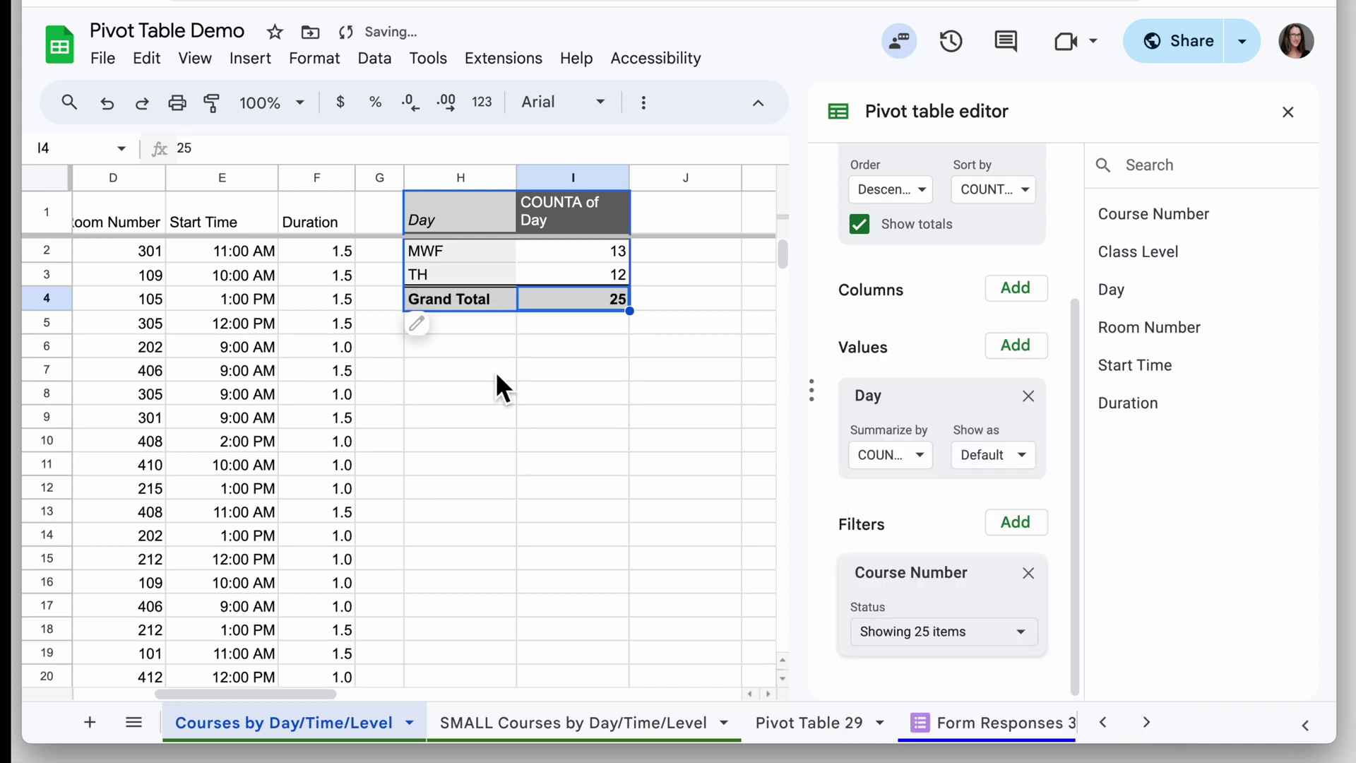
pyautogui.hscroll(-2, 435, 357)
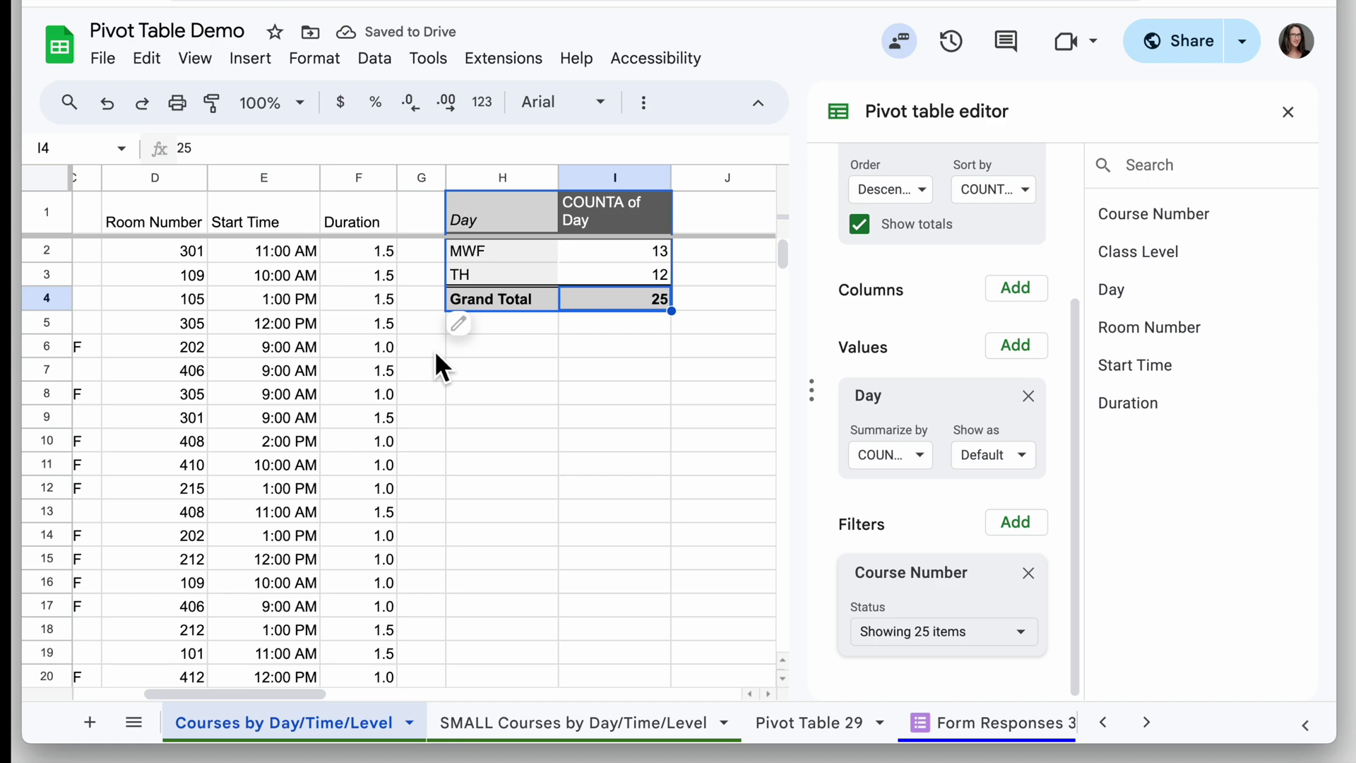
pyautogui.hscroll(5, 434, 351)
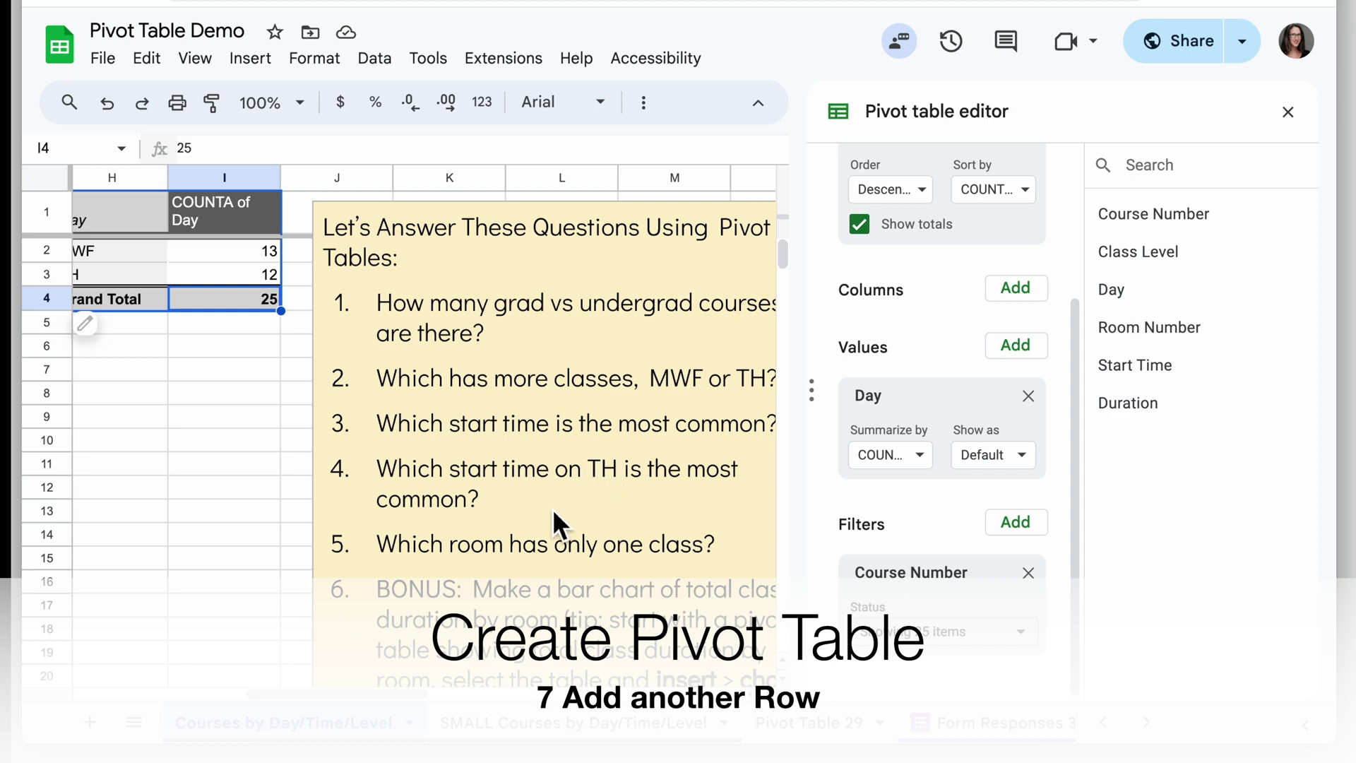
# Step: Move the questions note clear of the pivot table and add Start Time as a second row field beneath Day
pyautogui.hscroll(-5, 553, 509)
pyautogui.moveTo(645, 249); pyautogui.dragTo(795, 269)
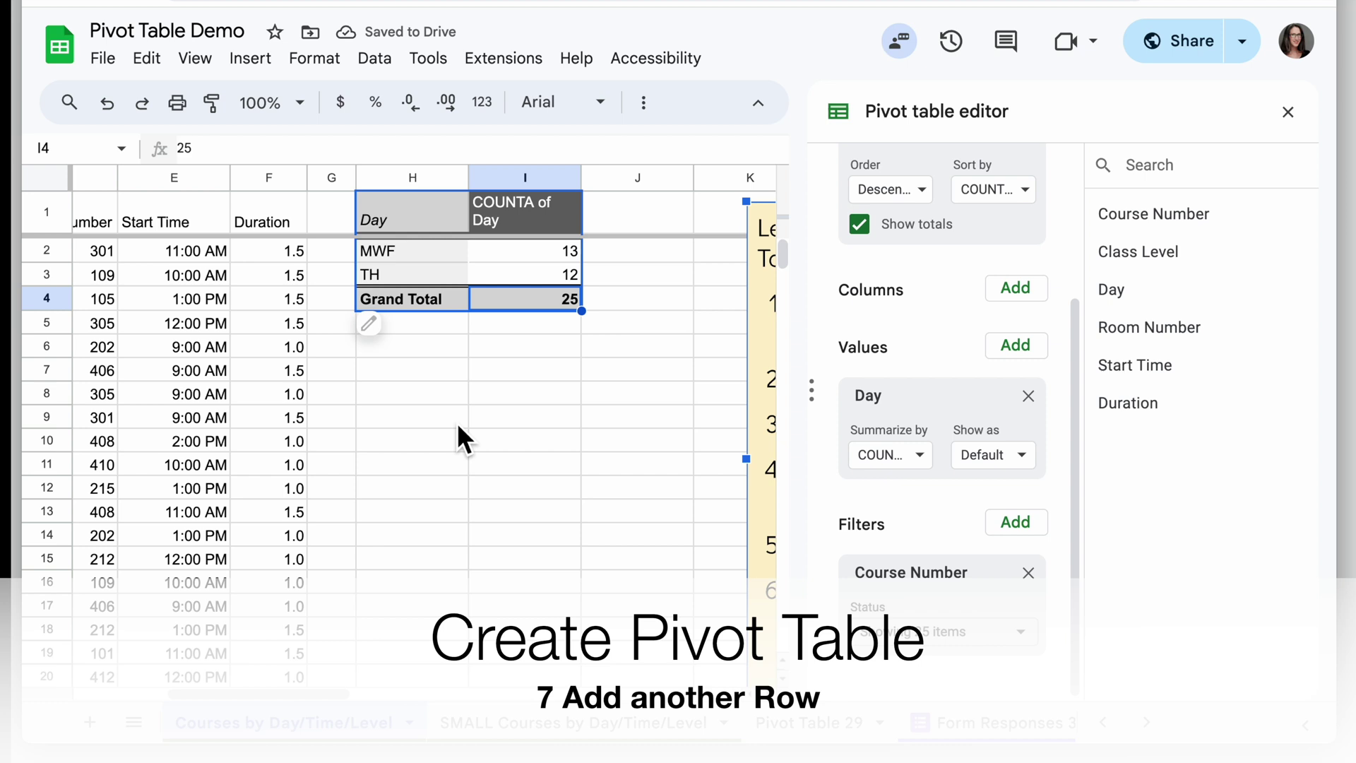
pyautogui.hscroll(-2, 292, 452)
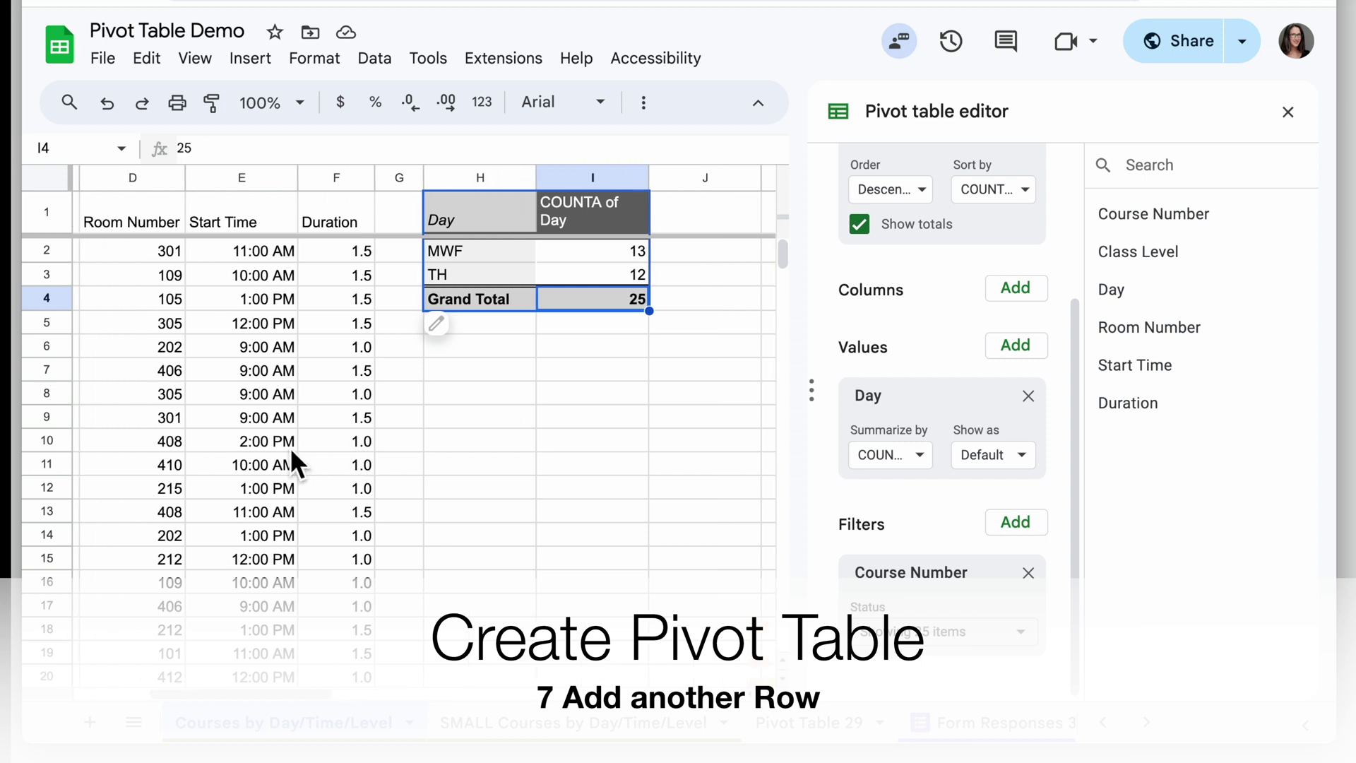
pyautogui.scroll(3, 919, 318)
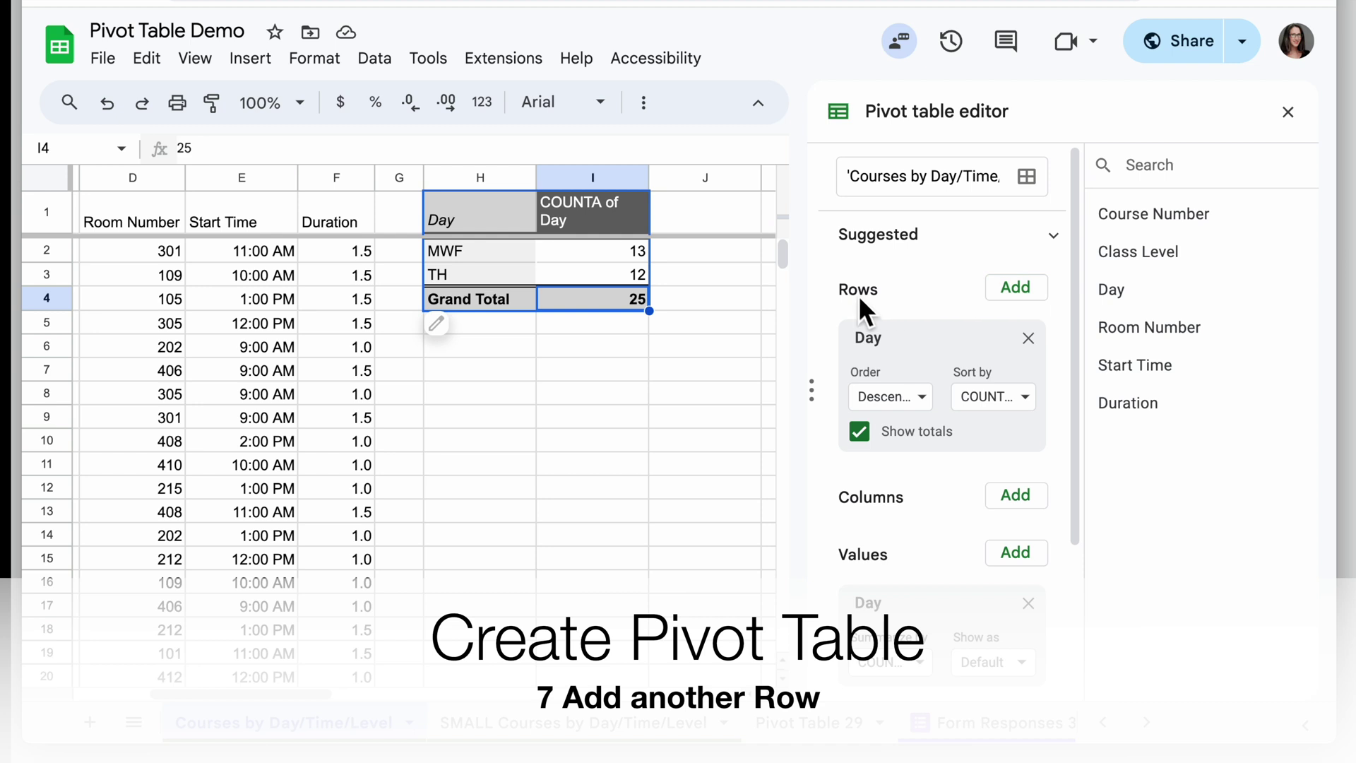
pyautogui.click(1018, 295)
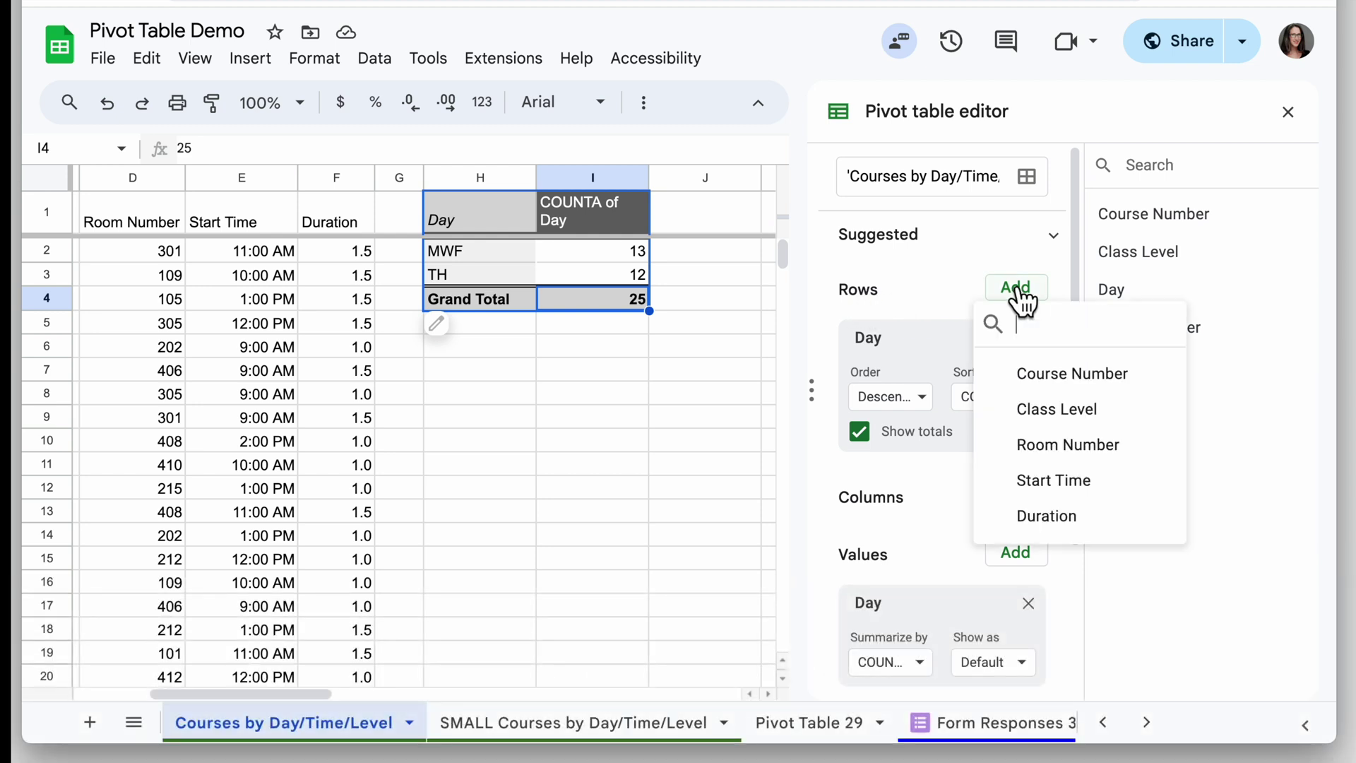
pyautogui.click(1081, 484)
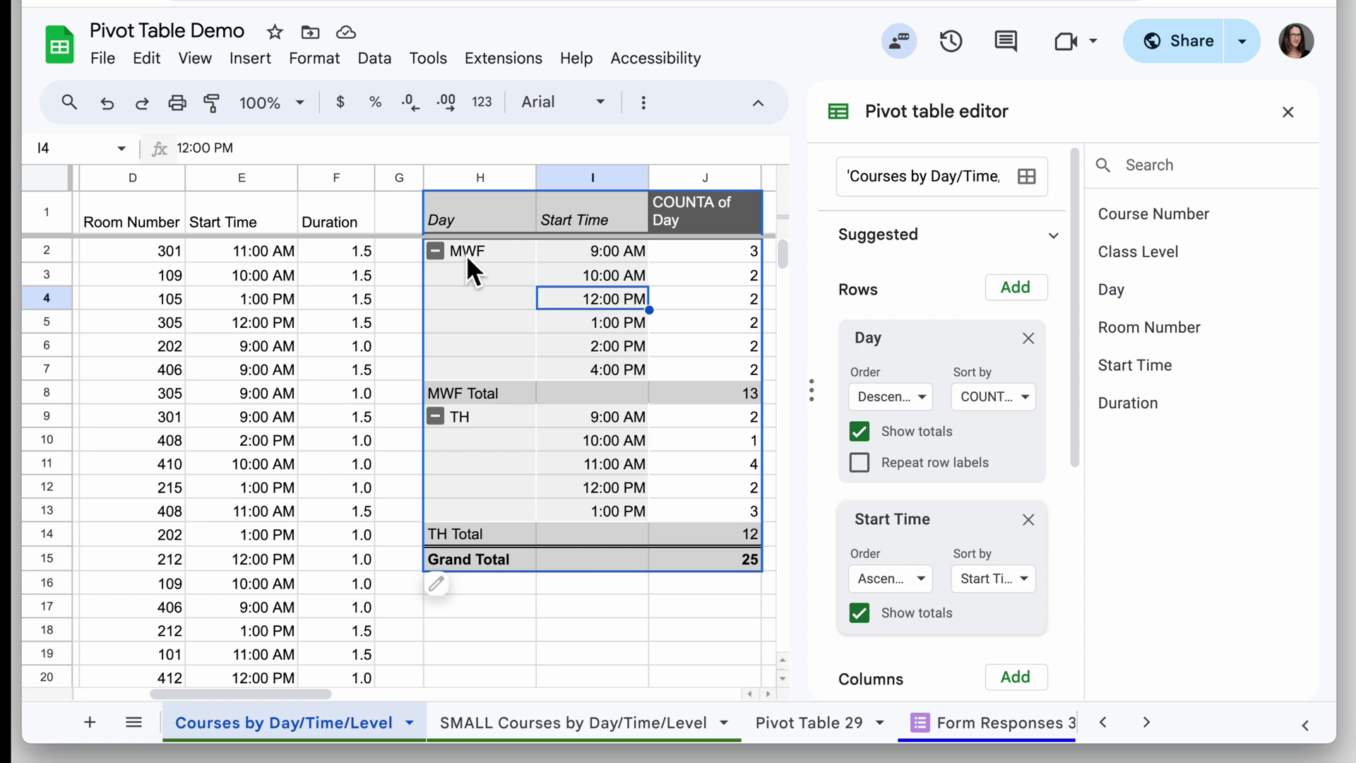
# Step: Try Start Time above Day in the pivot table's row order, and return Day to first place
pyautogui.moveTo(989, 529); pyautogui.dragTo(969, 343)
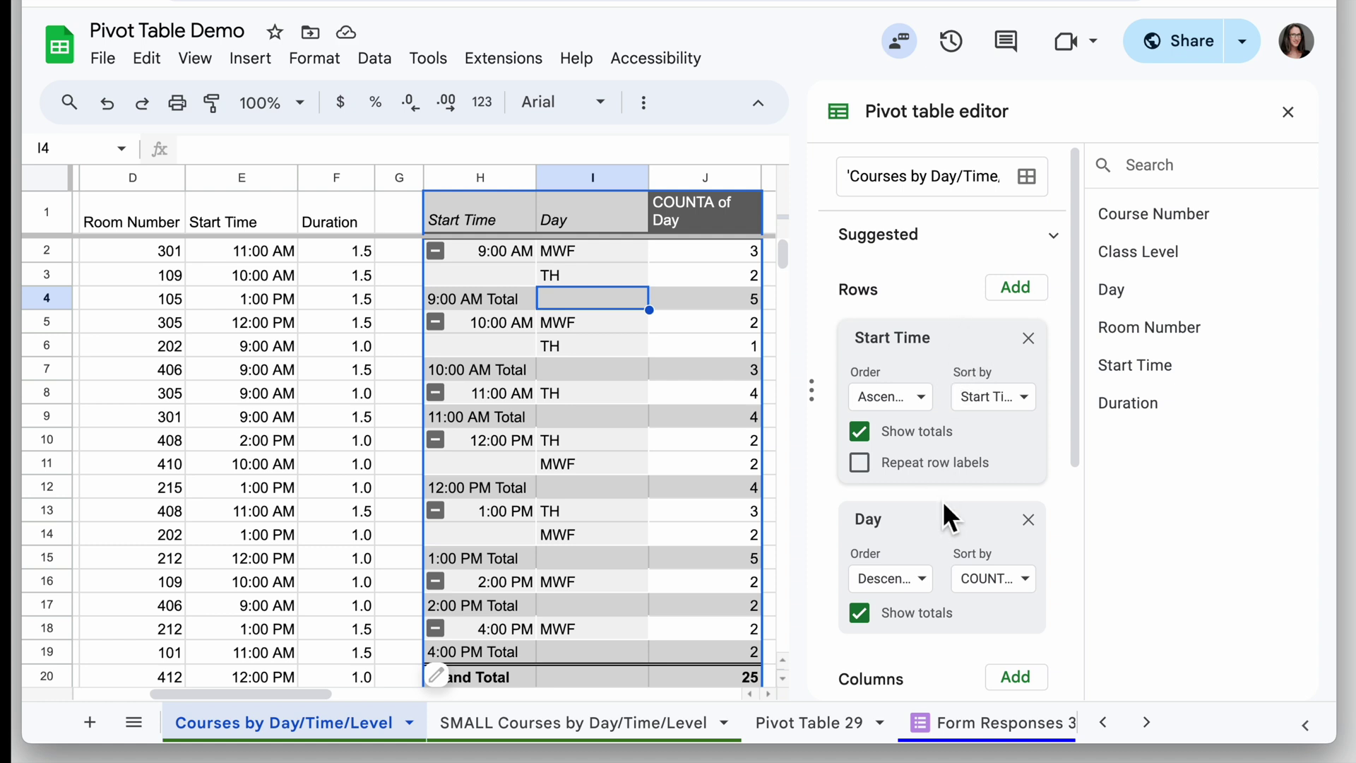
pyautogui.click(951, 530)
pyautogui.moveTo(951, 530); pyautogui.dragTo(954, 342)
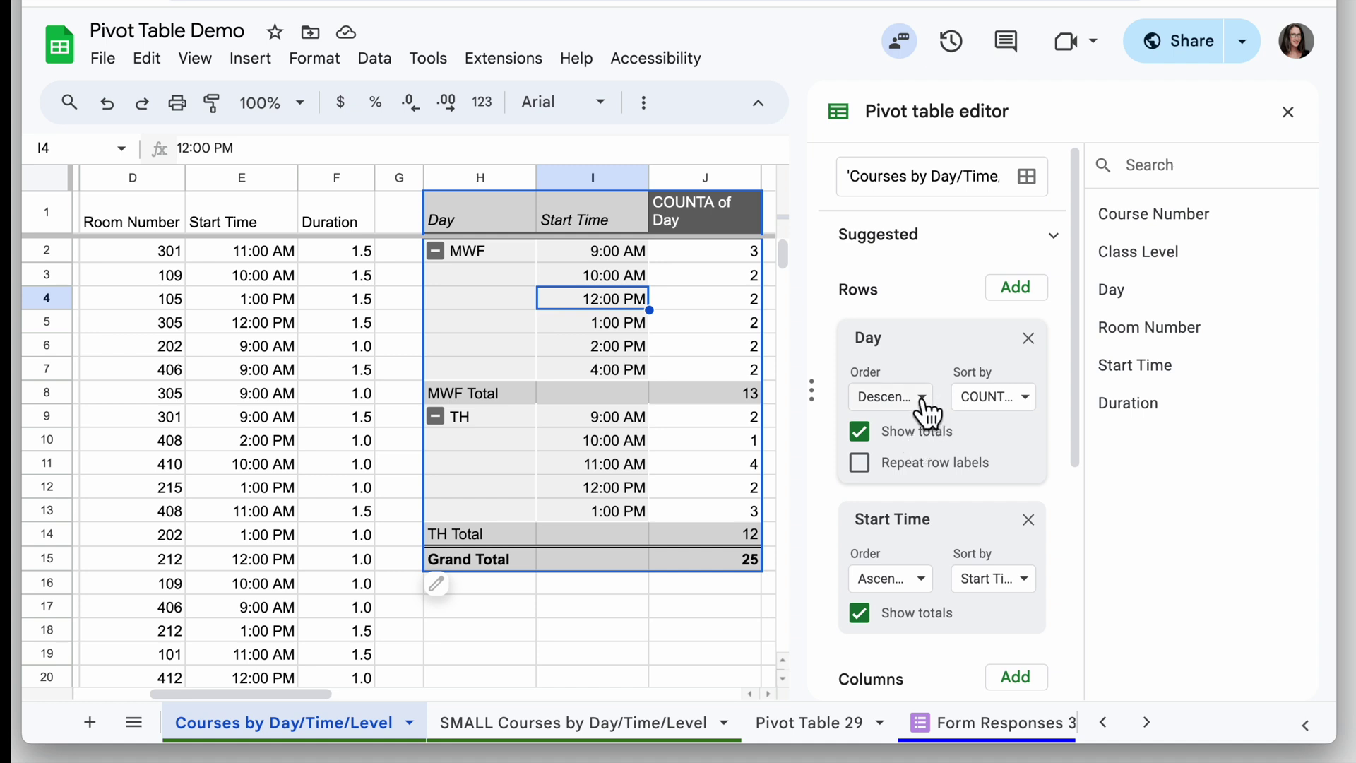
# Step: Order the pivot table's Start Time rows descending by COUNTA of Day, and check the most common TH start time
pyautogui.click(993, 399)
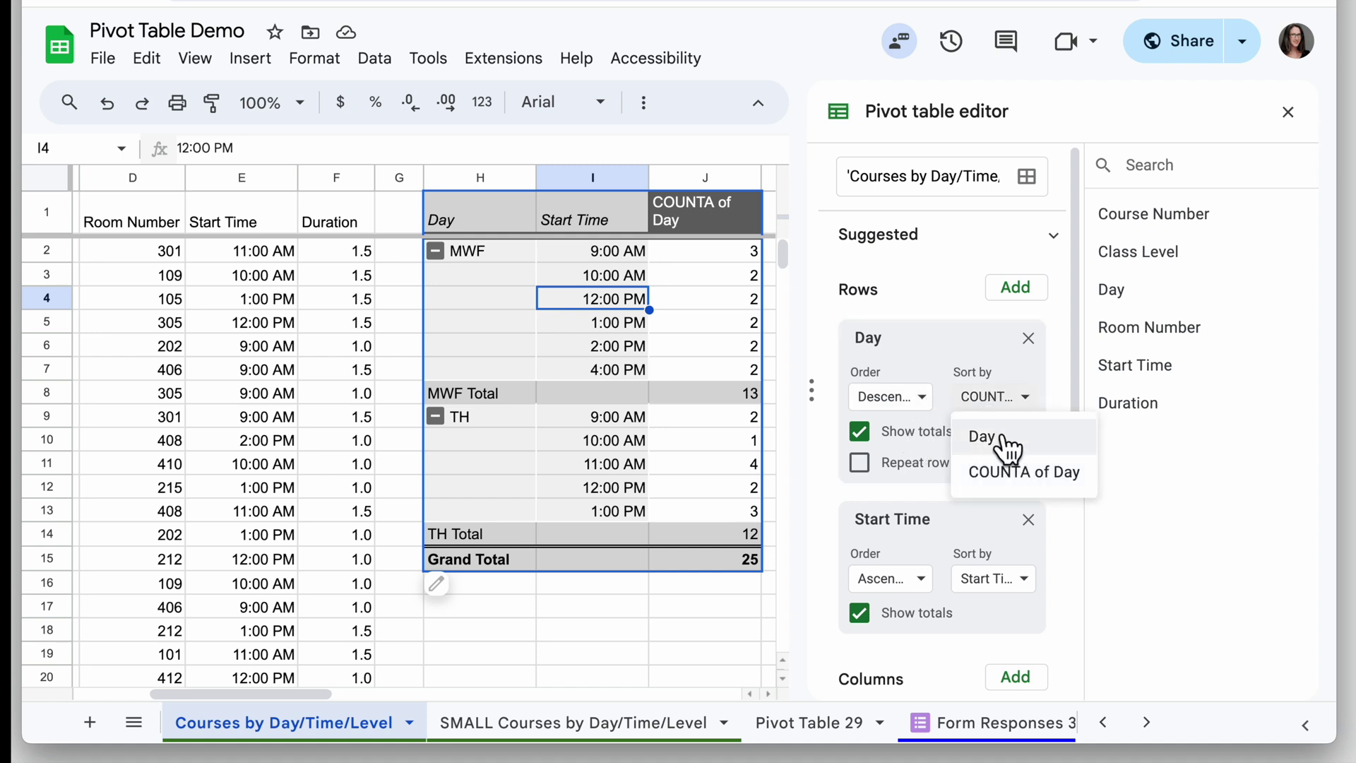
pyautogui.click(1017, 485)
pyautogui.scroll(-1, 956, 539)
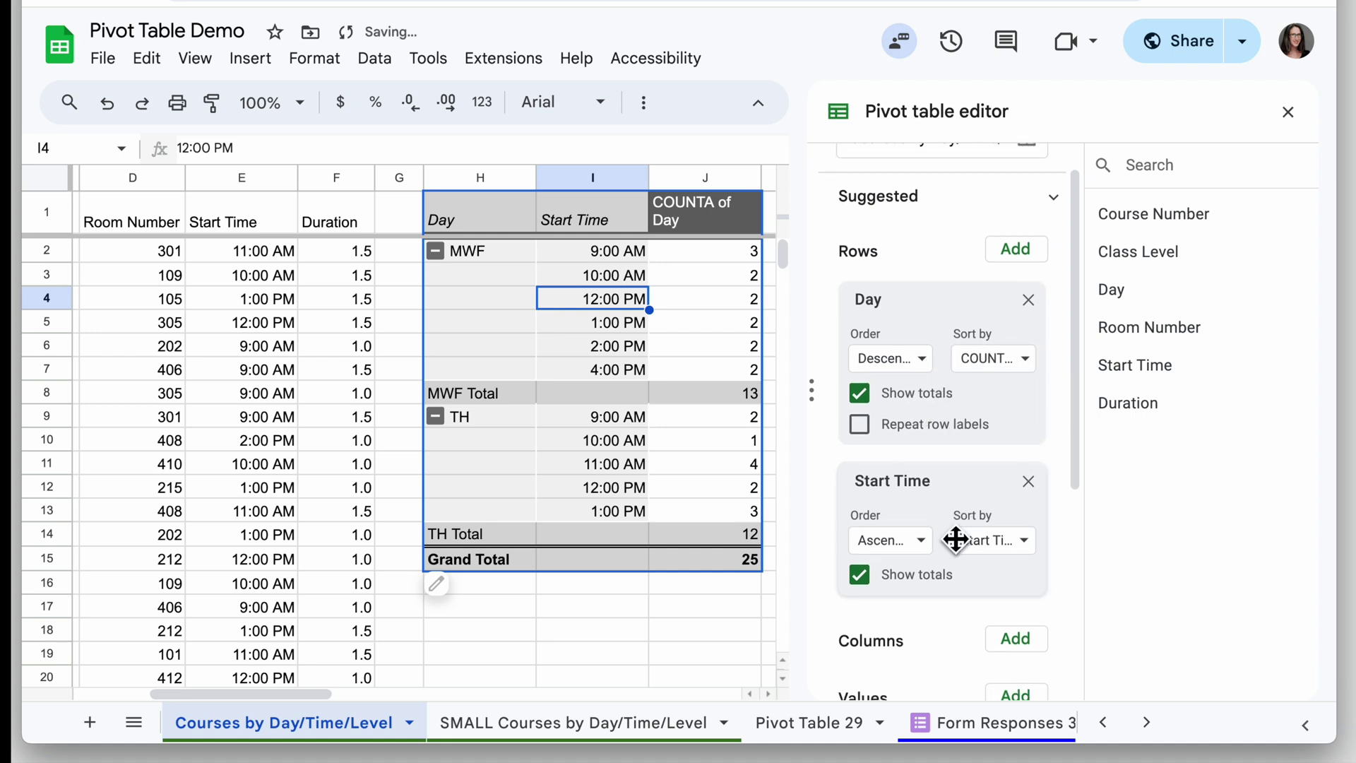
pyautogui.click(924, 543)
pyautogui.click(927, 612)
pyautogui.click(1020, 550)
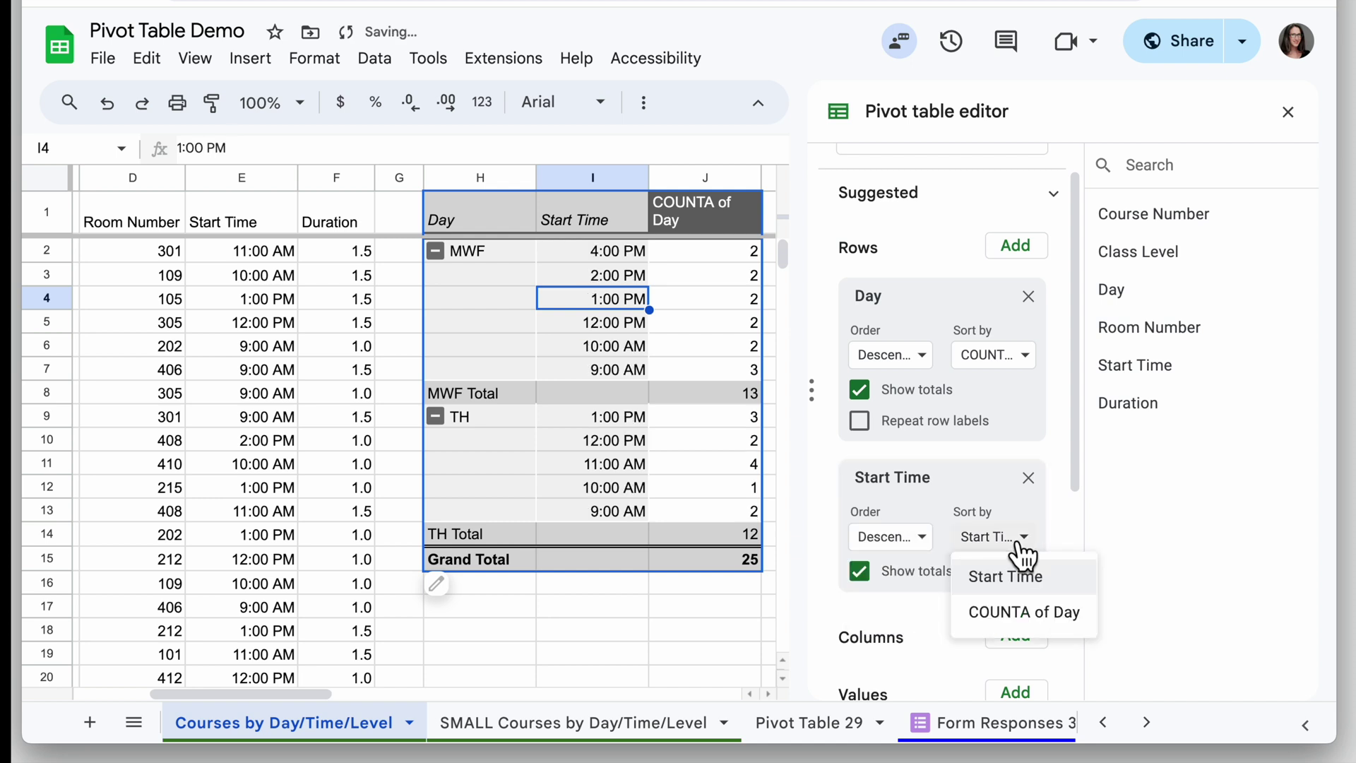
pyautogui.click(1038, 626)
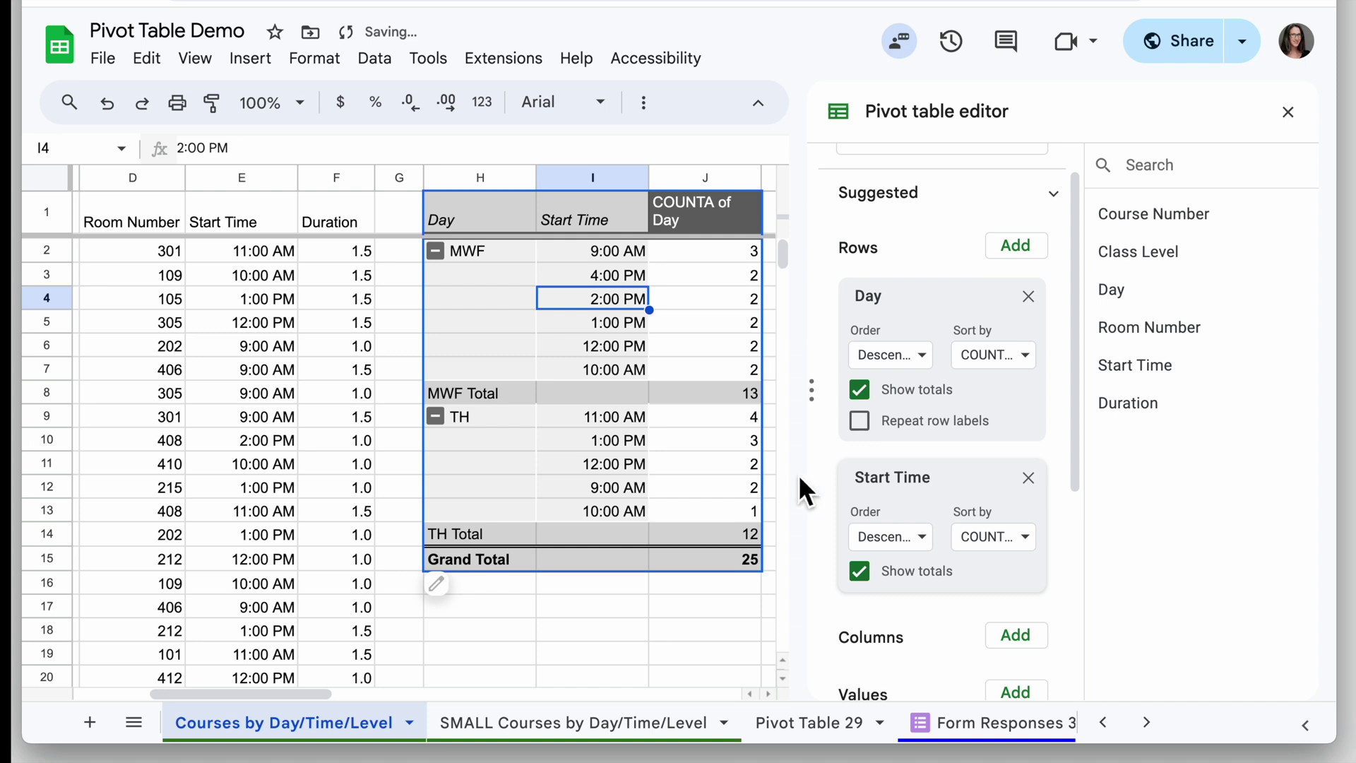
pyautogui.click(724, 421)
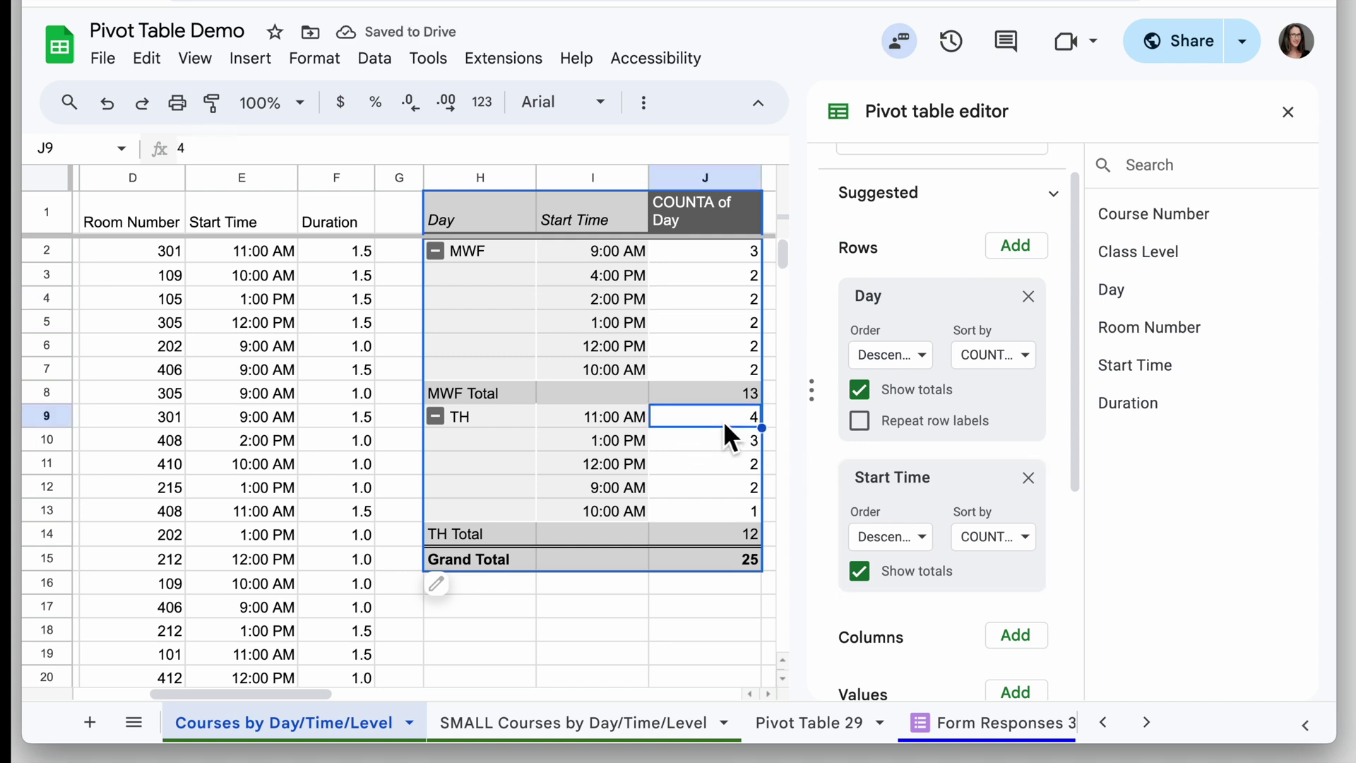
pyautogui.click(610, 422)
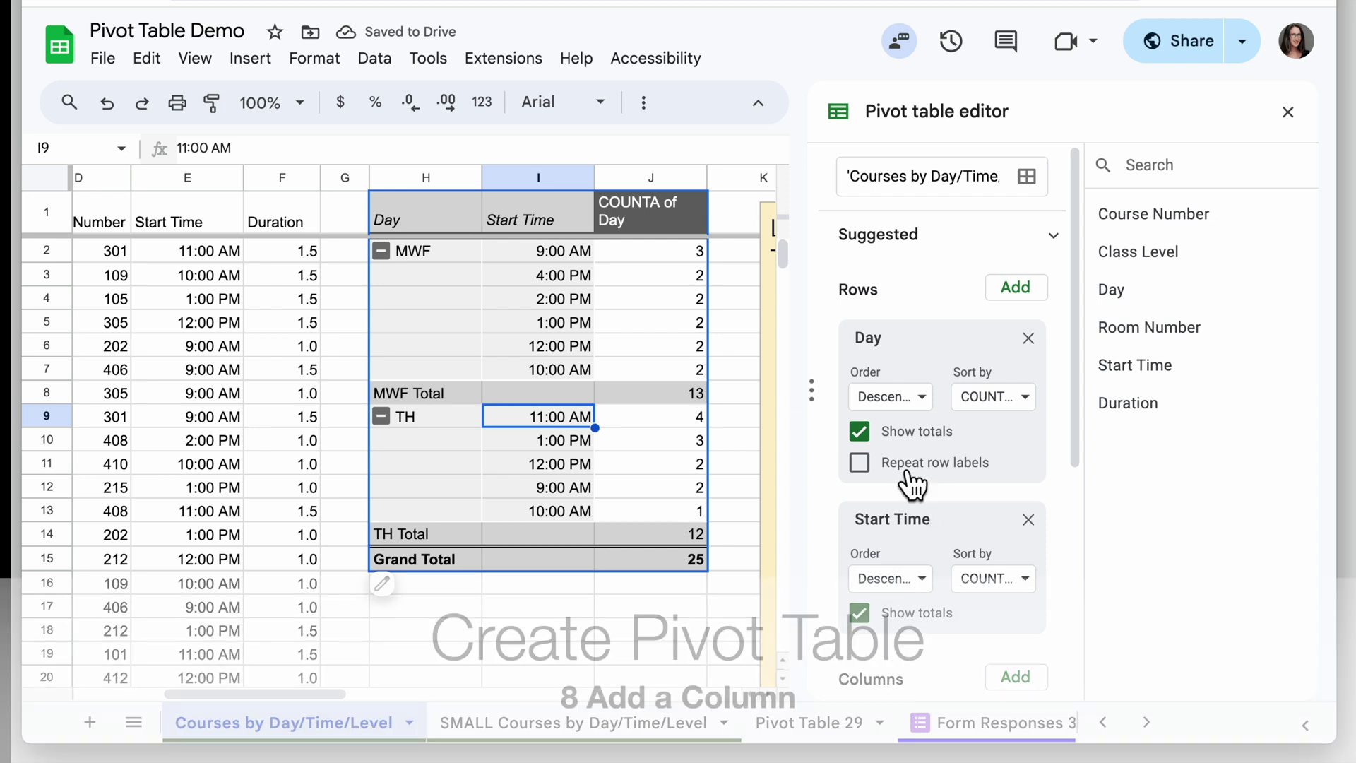
# Step: Change Day from a row field to a column field and move the questions note clear of the pivot table
pyautogui.scroll(-1, 924, 493)
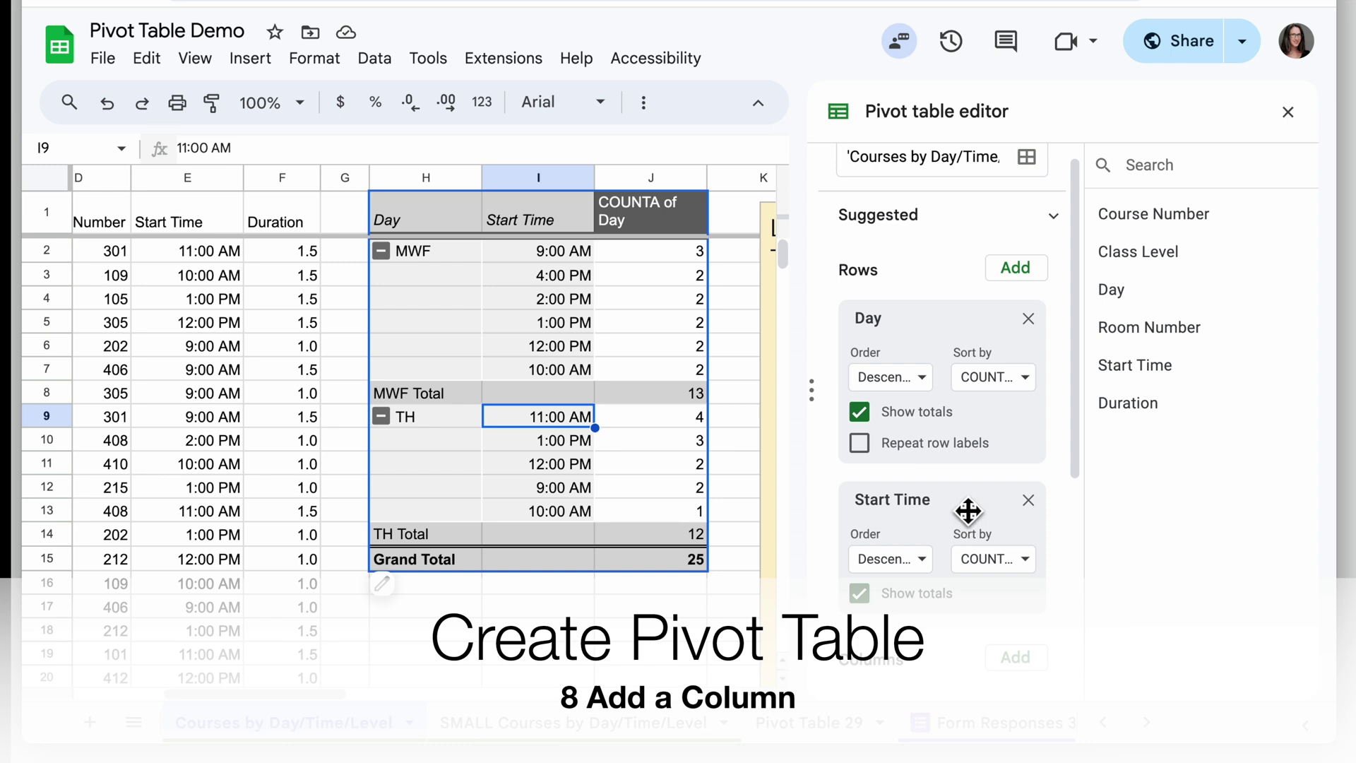
pyautogui.scroll(-4, 951, 480)
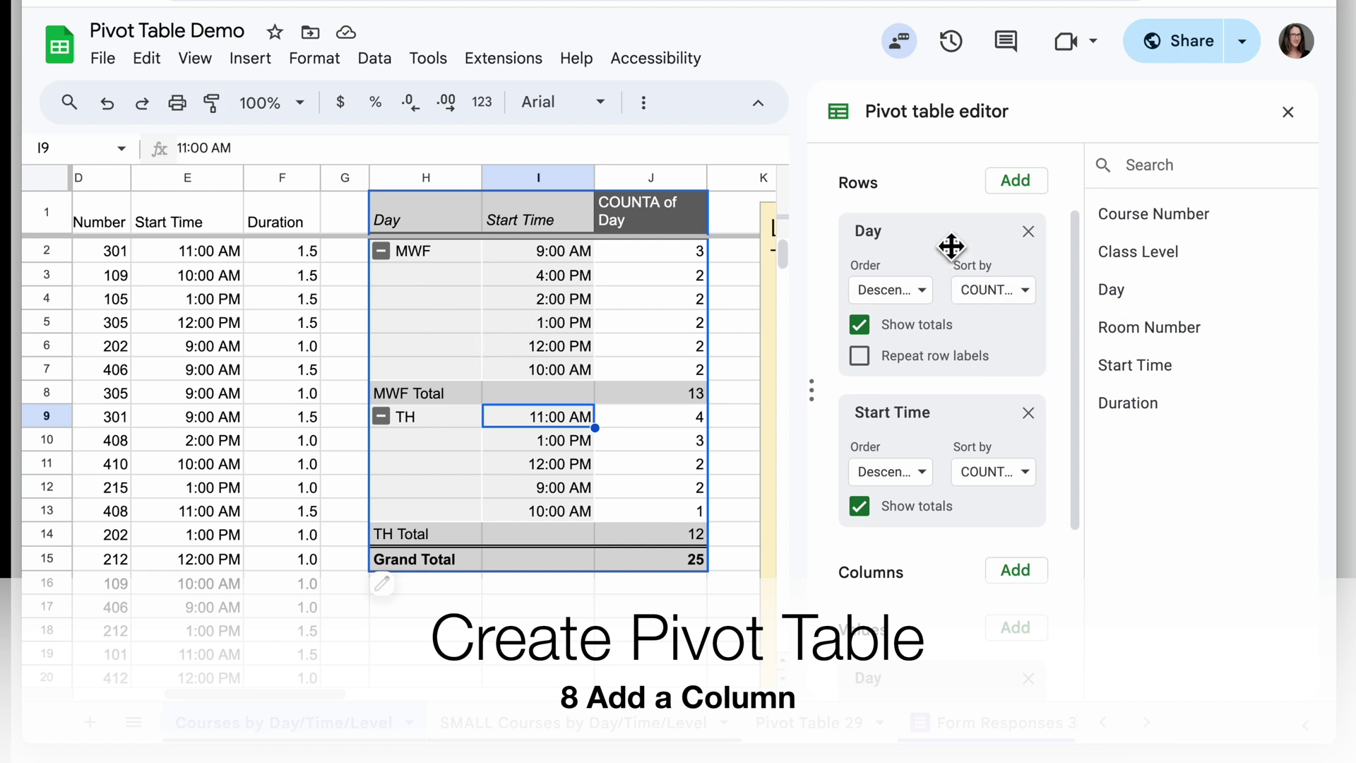
pyautogui.moveTo(945, 242); pyautogui.dragTo(955, 447)
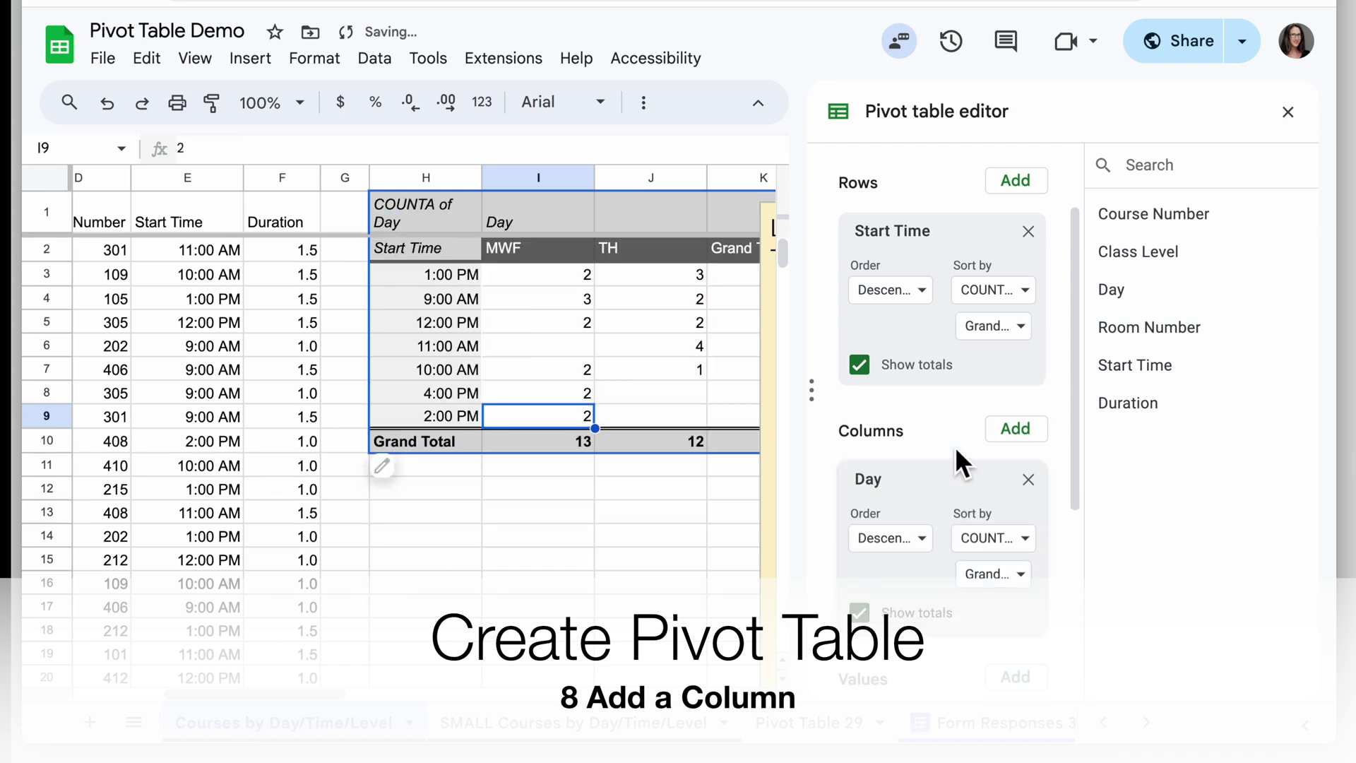
pyautogui.hscroll(3, 616, 498)
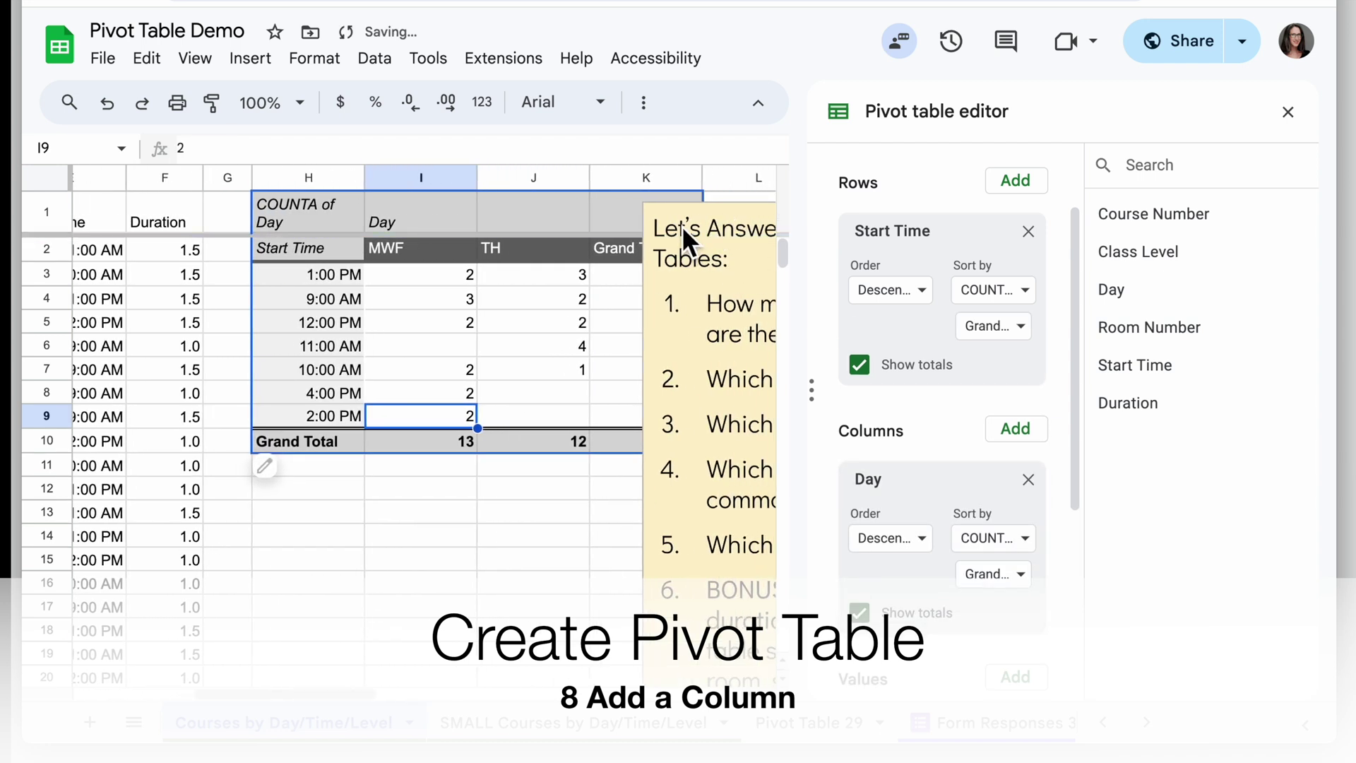
pyautogui.moveTo(693, 221); pyautogui.dragTo(784, 250)
pyautogui.hscroll(-1, 481, 328)
# Step: Sort the Start Time rows by COUNTA of Day in the TH column, and check the highest TH count
pyautogui.click(427, 247)
pyautogui.moveTo(495, 253); pyautogui.dragTo(429, 252)
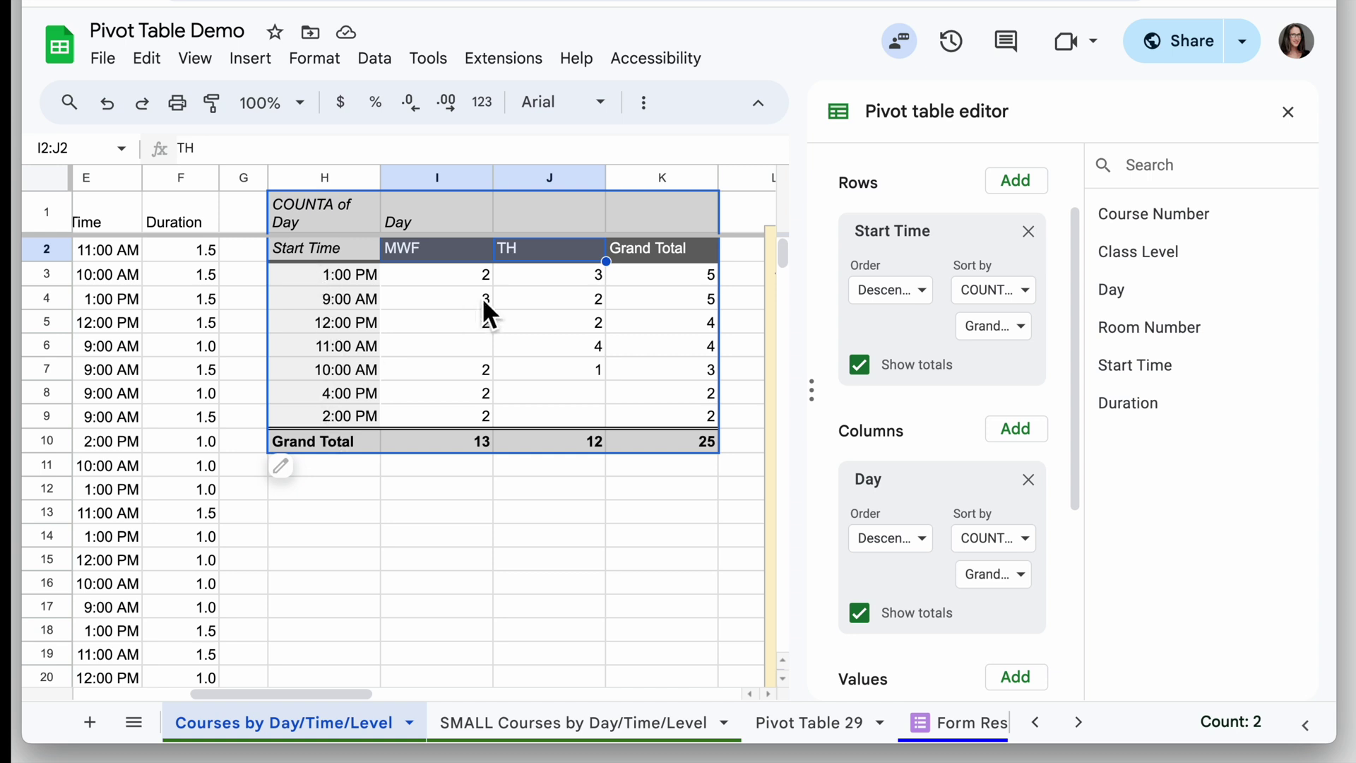
pyautogui.click(565, 254)
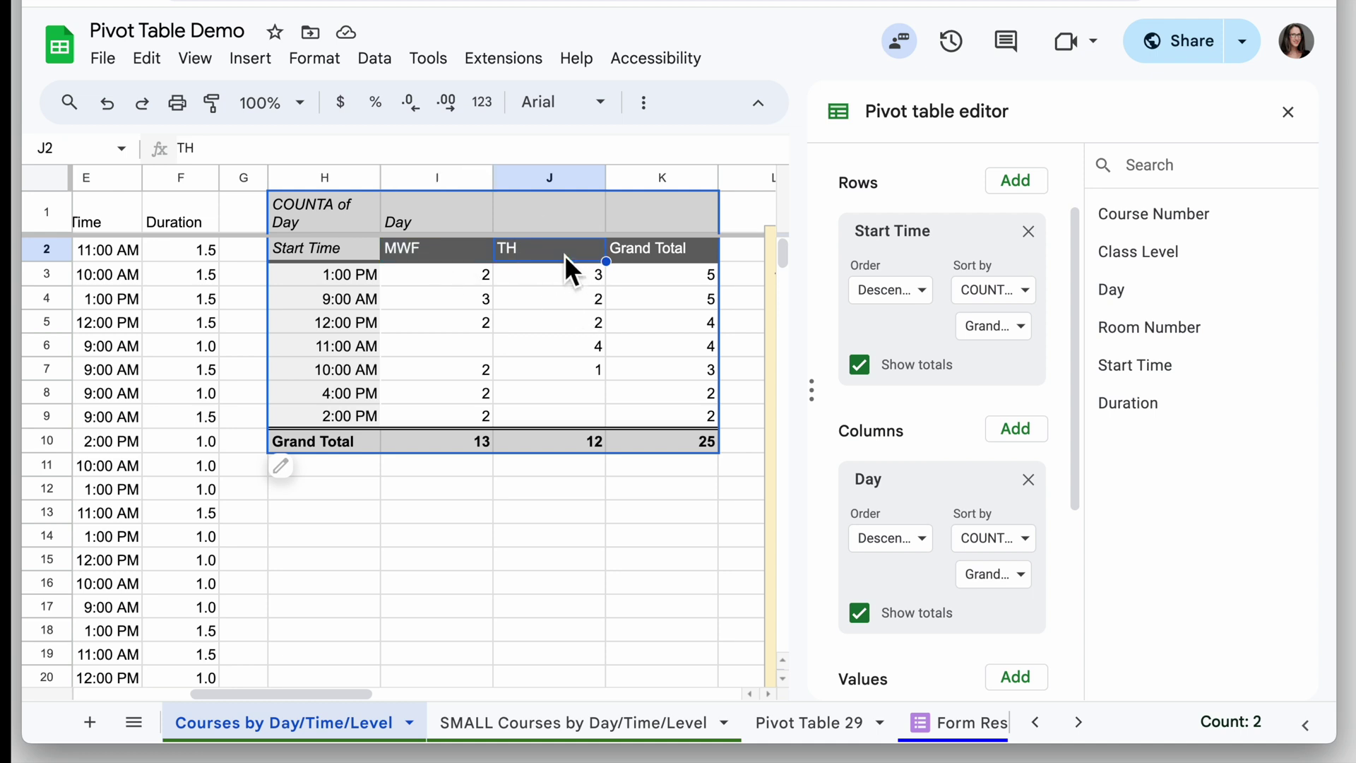
pyautogui.click(565, 178)
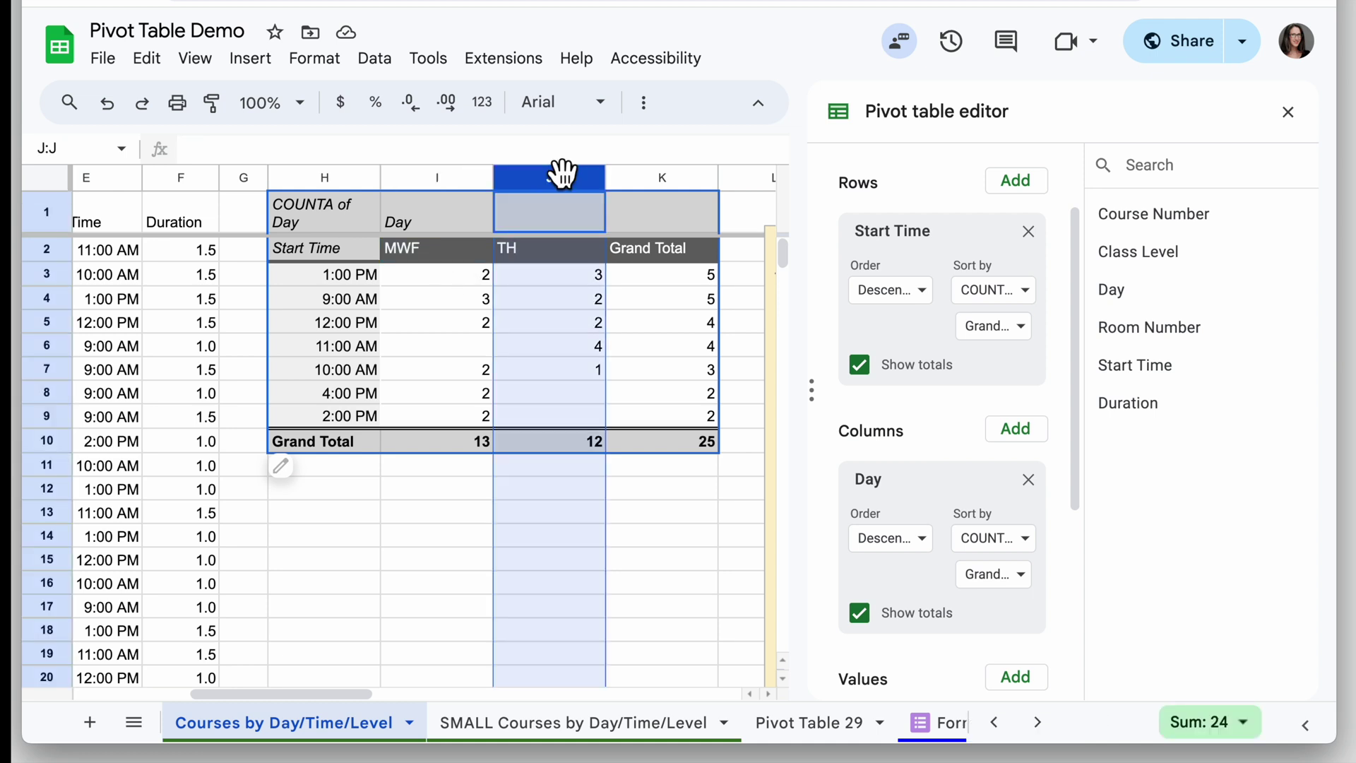
pyautogui.click(550, 346)
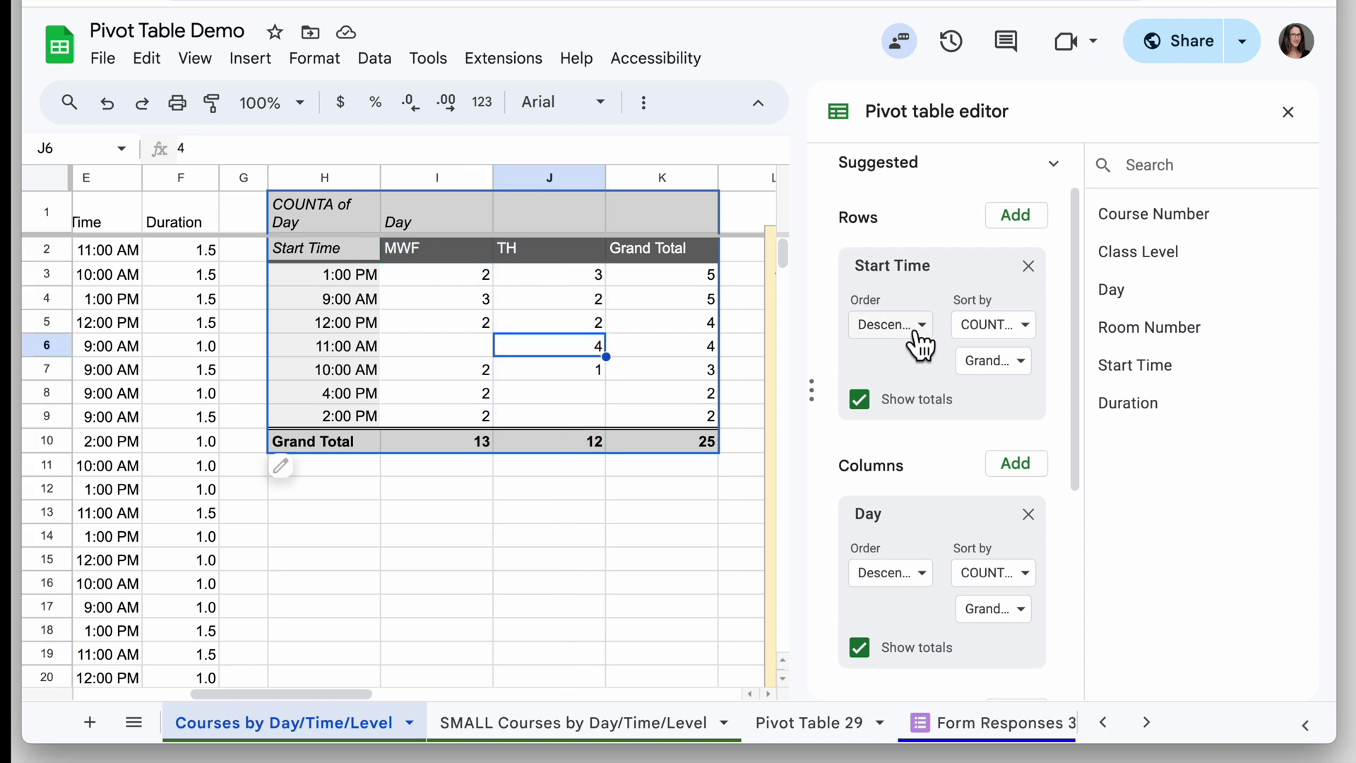
pyautogui.click(1009, 341)
pyautogui.click(1023, 406)
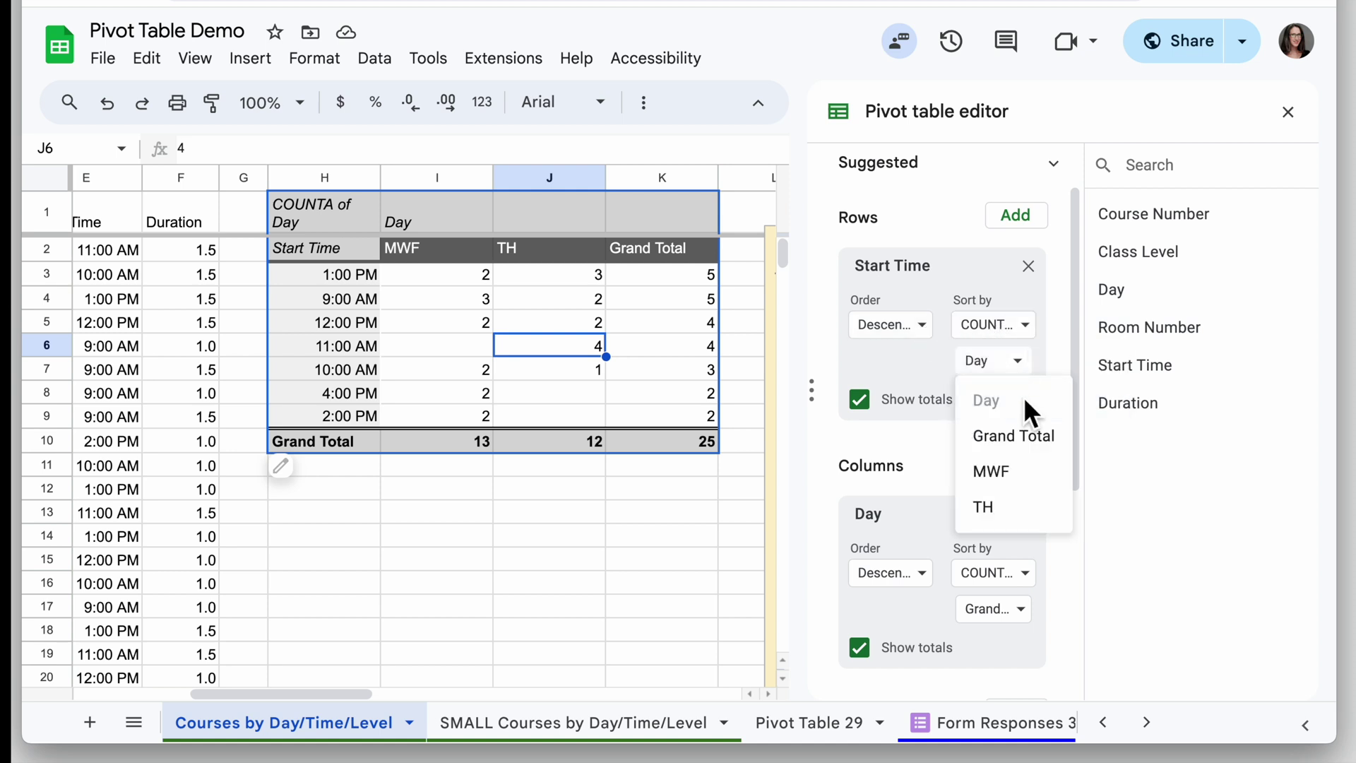
pyautogui.click(1022, 518)
pyautogui.click(570, 278)
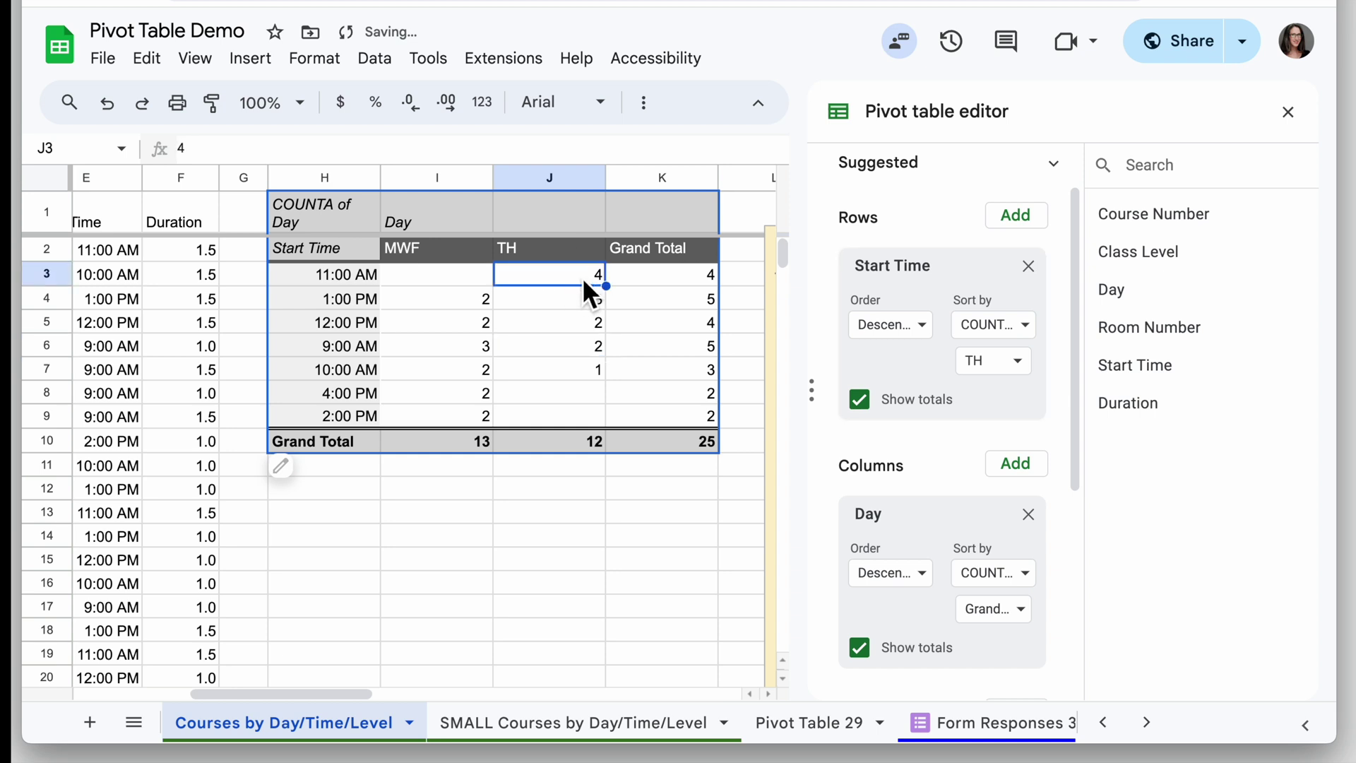
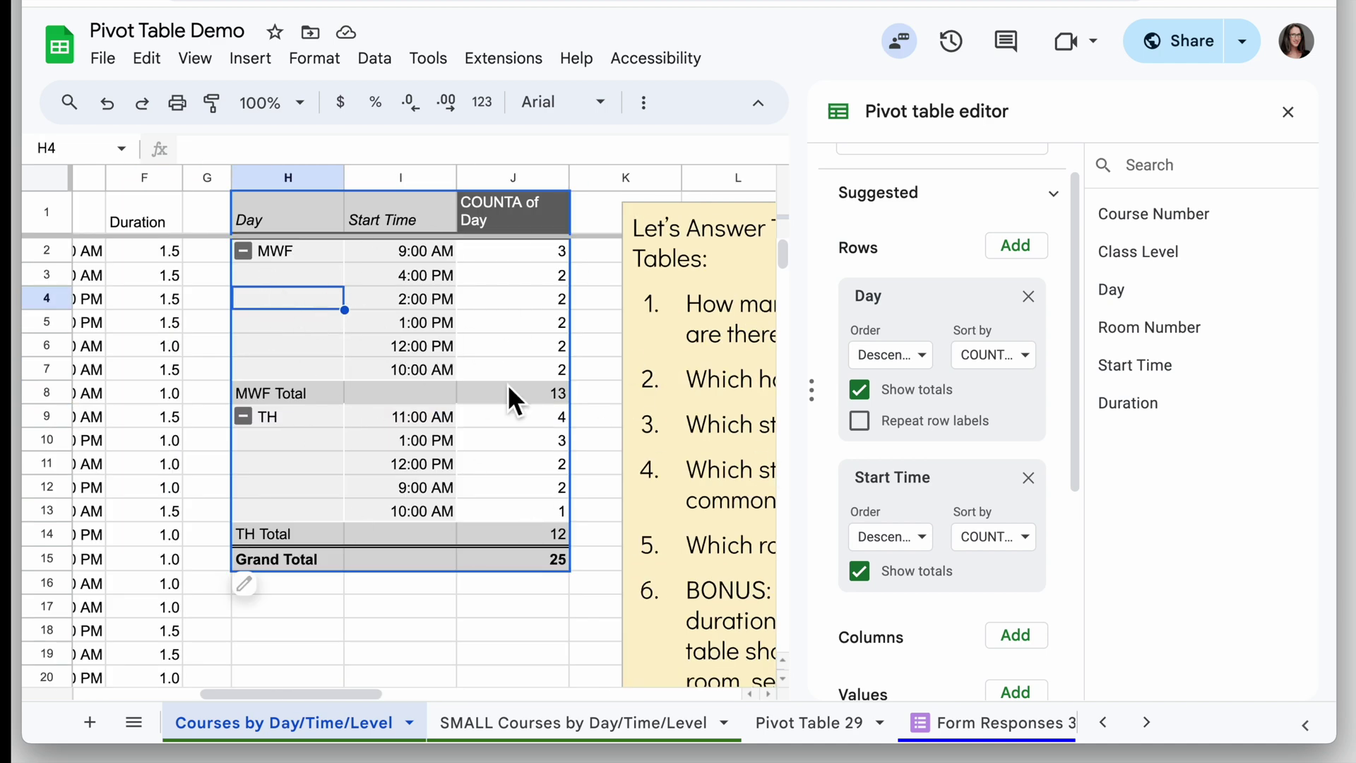
# Step: Remove Day and Start Time from the pivot table's rows and Day from its values
pyautogui.click(1030, 297)
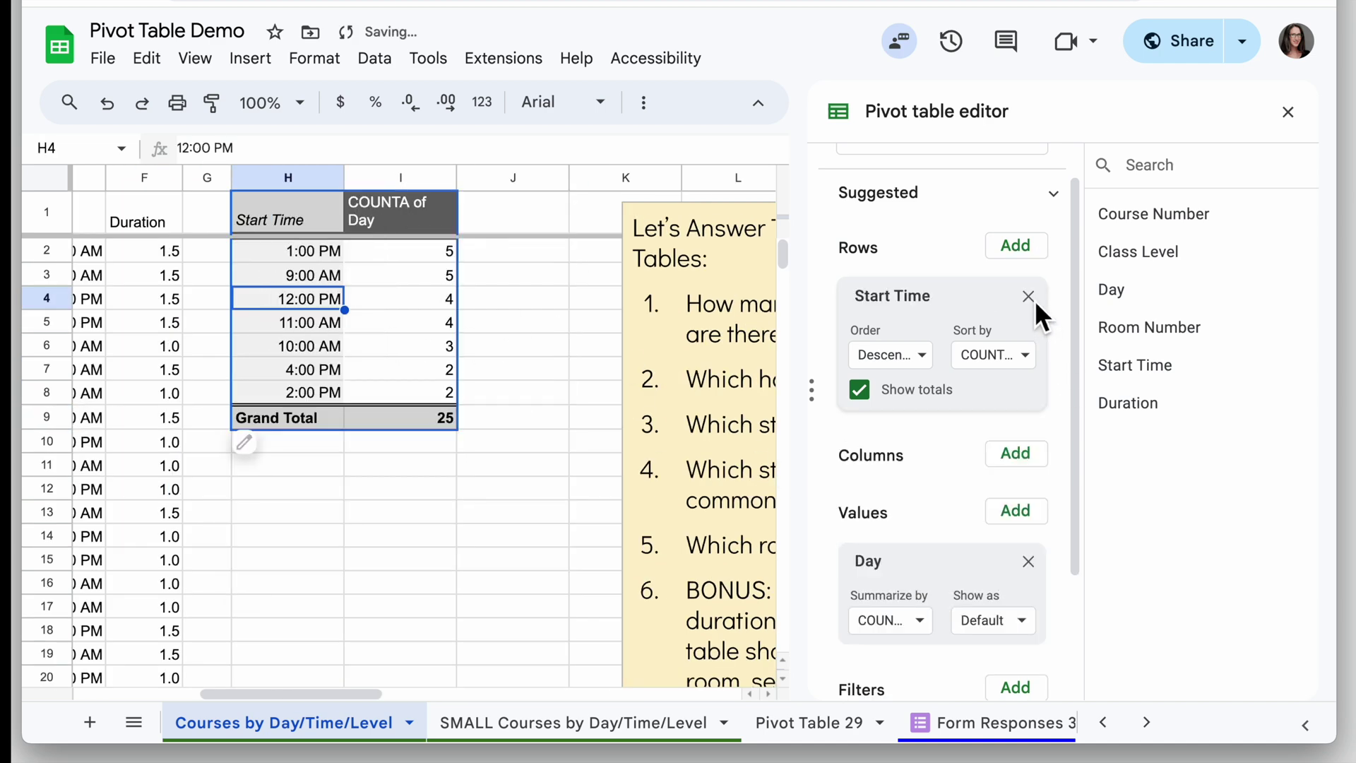
pyautogui.click(1030, 298)
pyautogui.click(1030, 422)
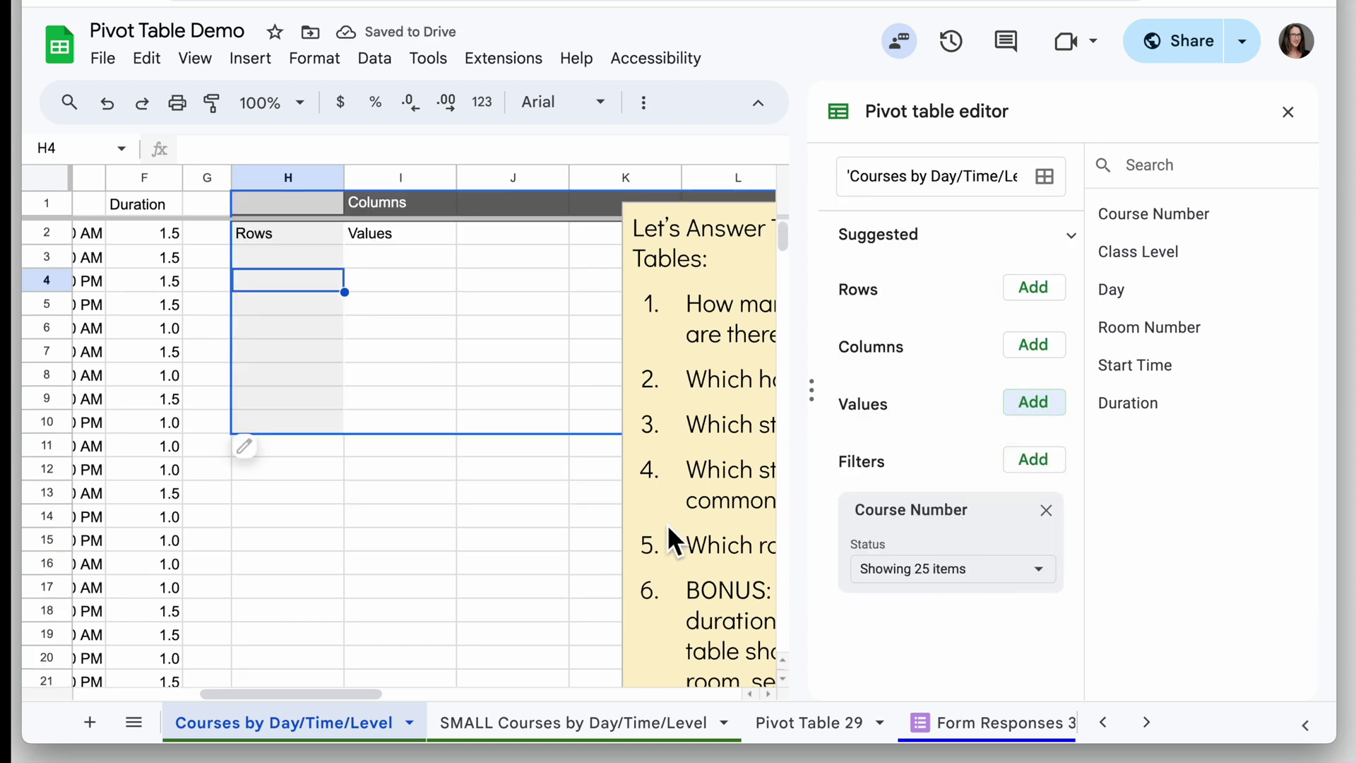
# Step: Review the remaining questions on the note and add Room Number as the pivot table's row field
pyautogui.hscroll(6, 616, 517)
pyautogui.scroll(-2, 616, 517)
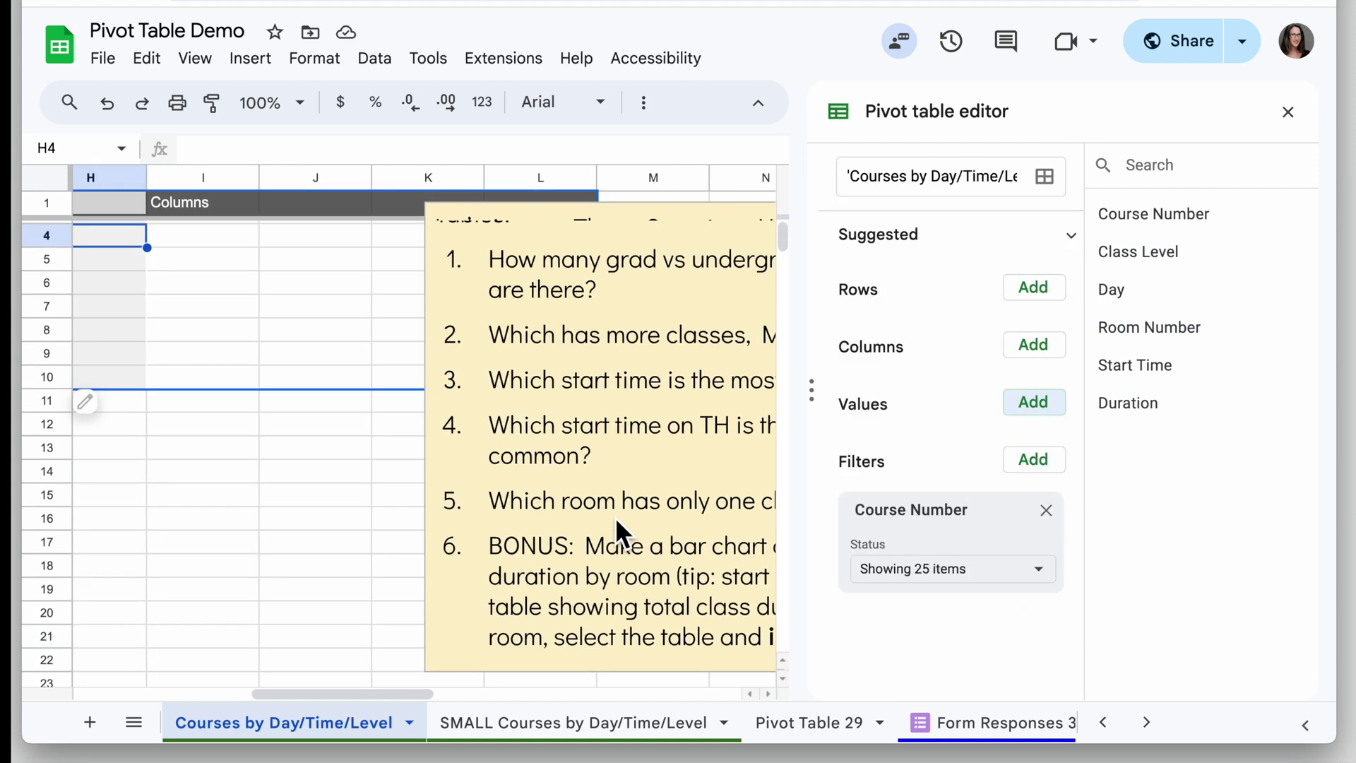
pyautogui.hscroll(-6, 616, 523)
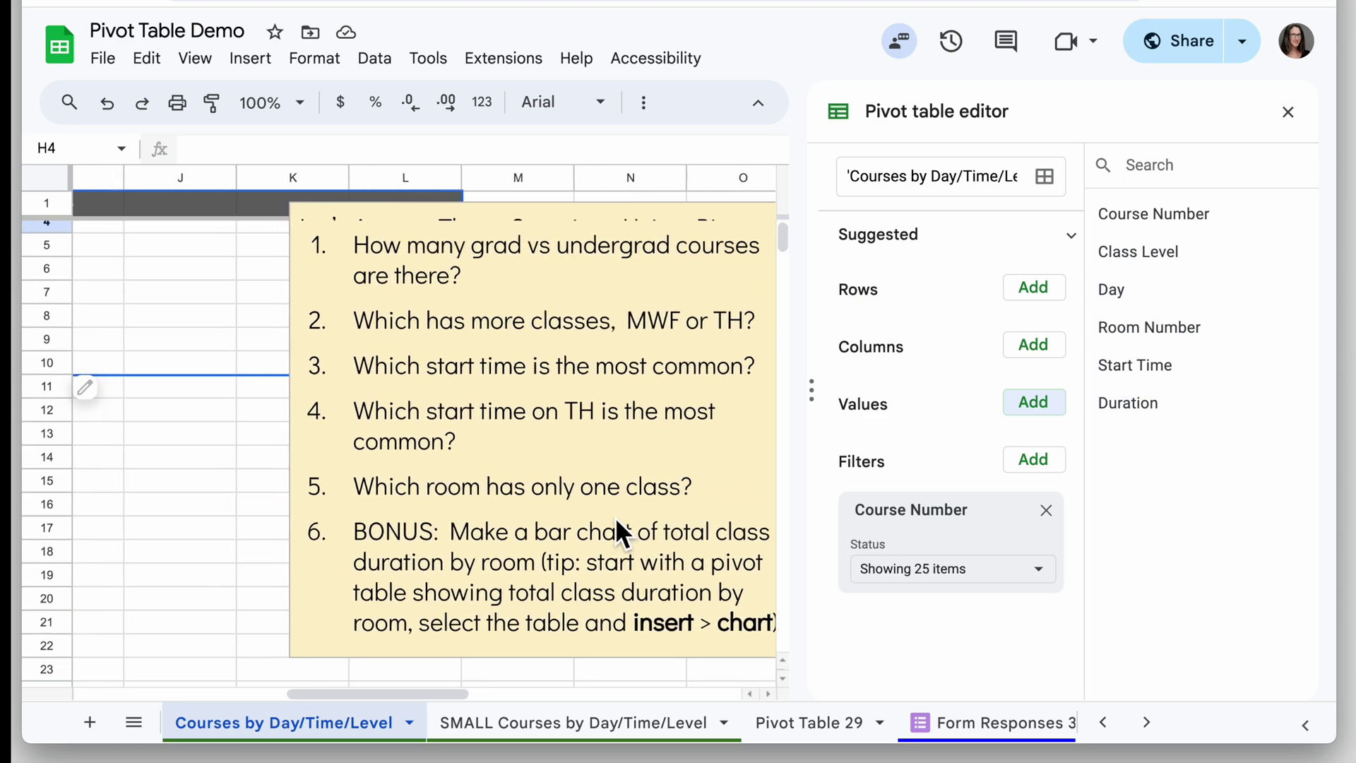
pyautogui.scroll(1, 616, 522)
pyautogui.hscroll(-1, 616, 523)
pyautogui.scroll(1, 616, 523)
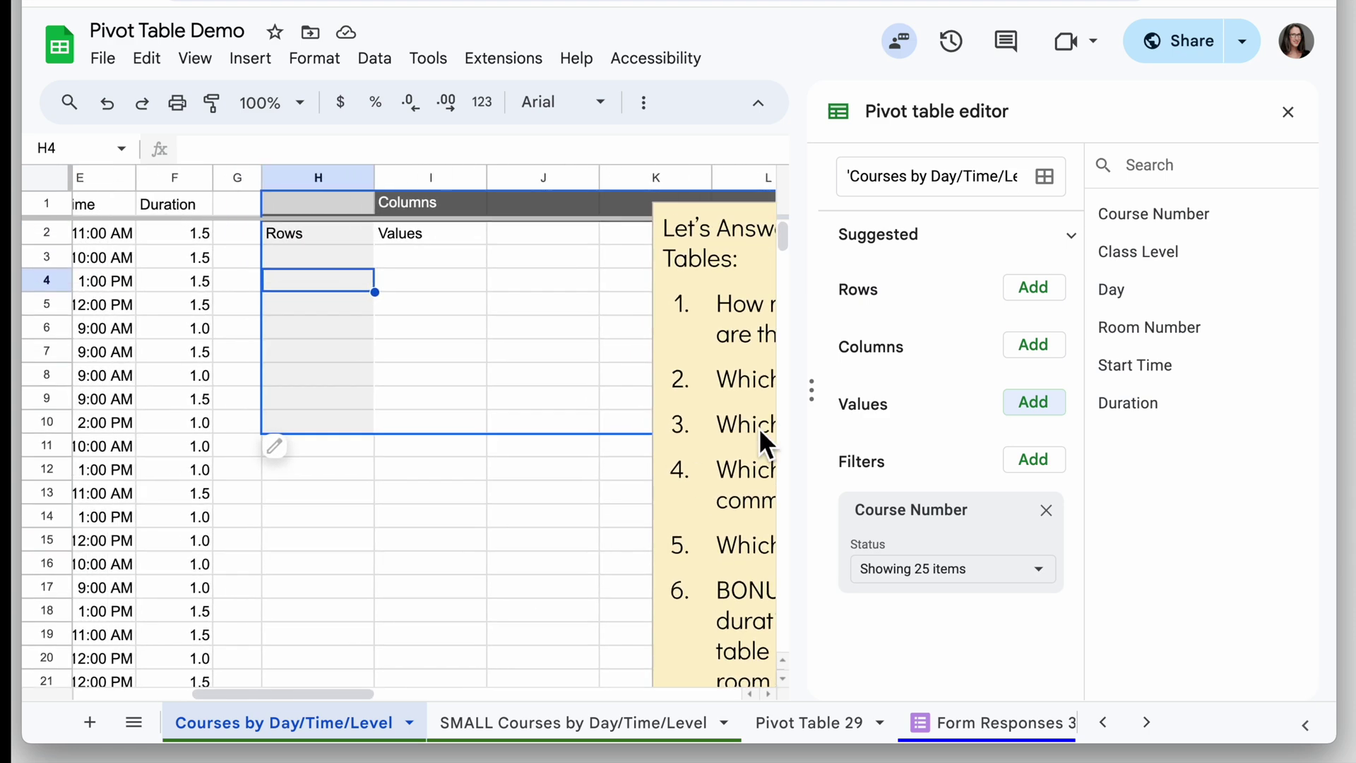
pyautogui.click(1034, 288)
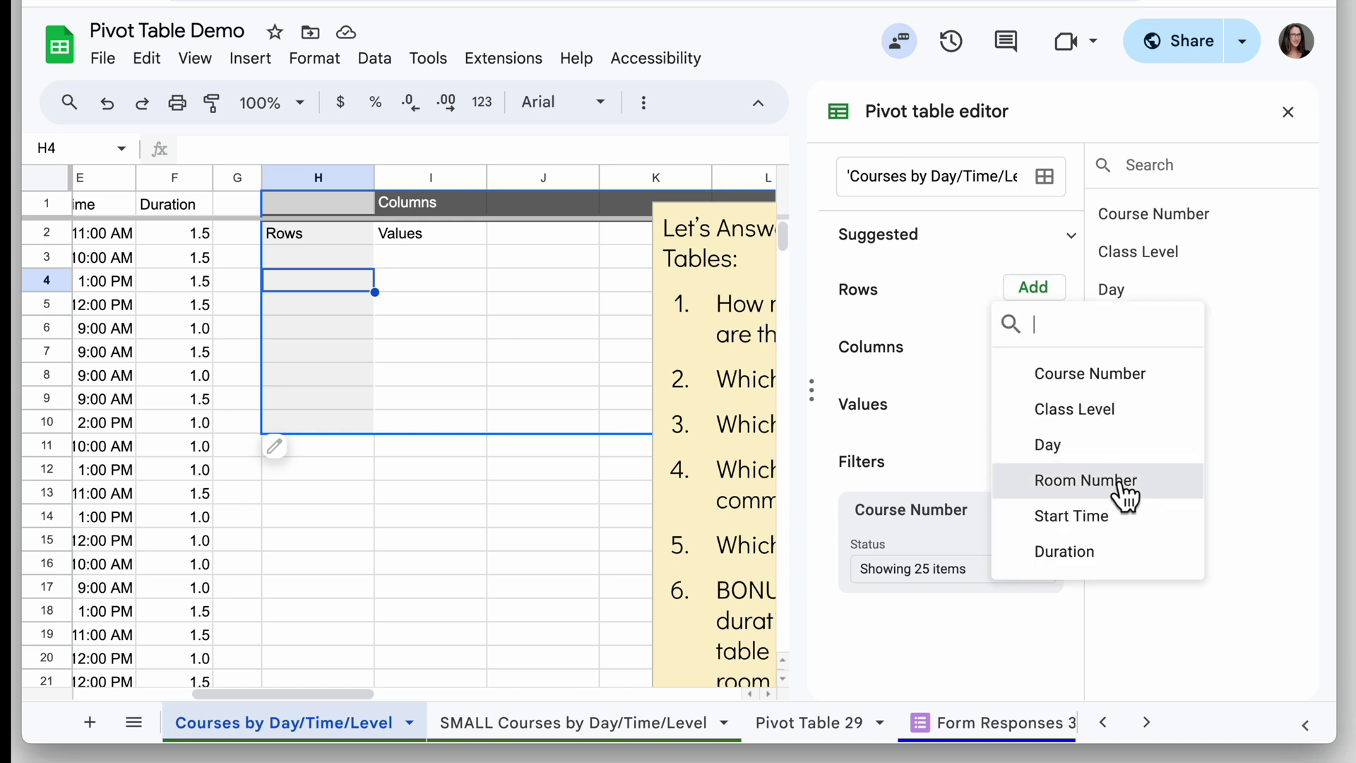
pyautogui.click(1086, 481)
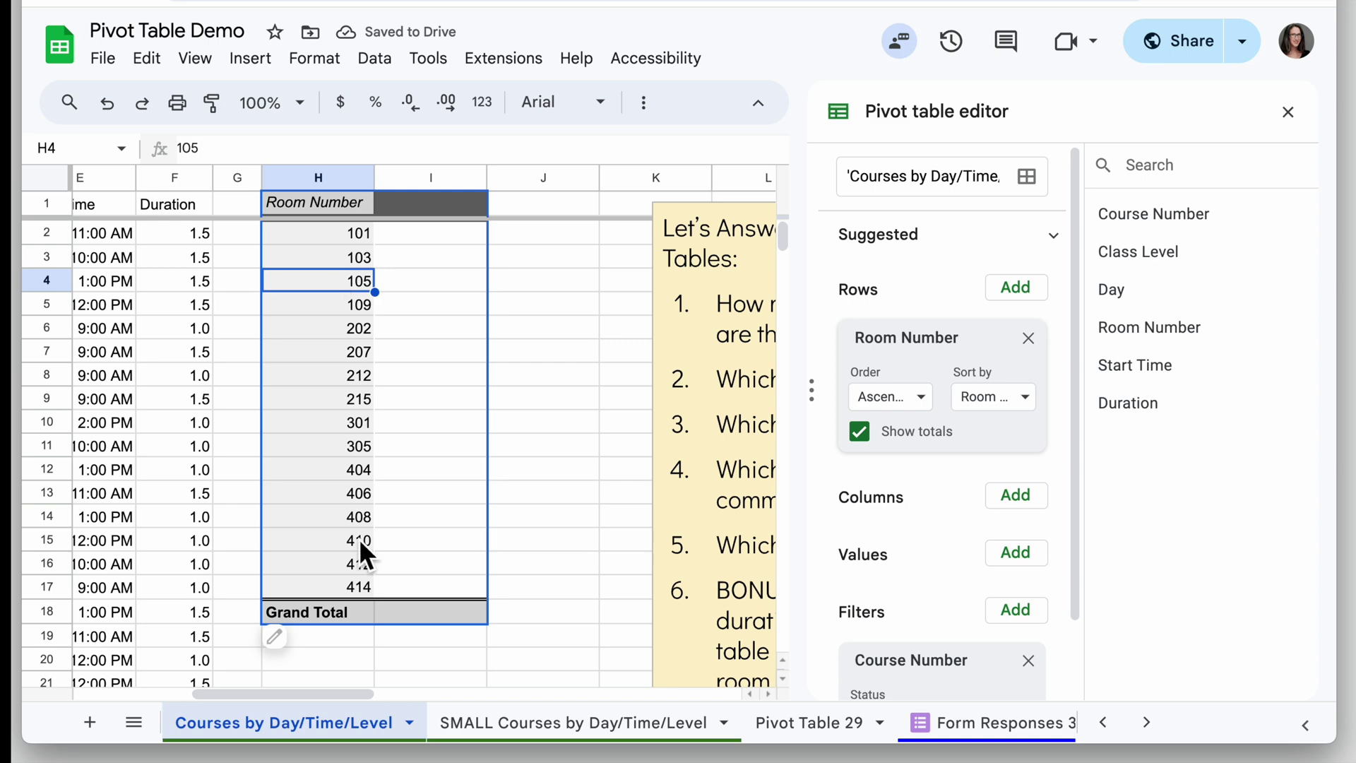
# Step: Add Duration to the pivot table's values, summarized by SUM
pyautogui.click(1015, 555)
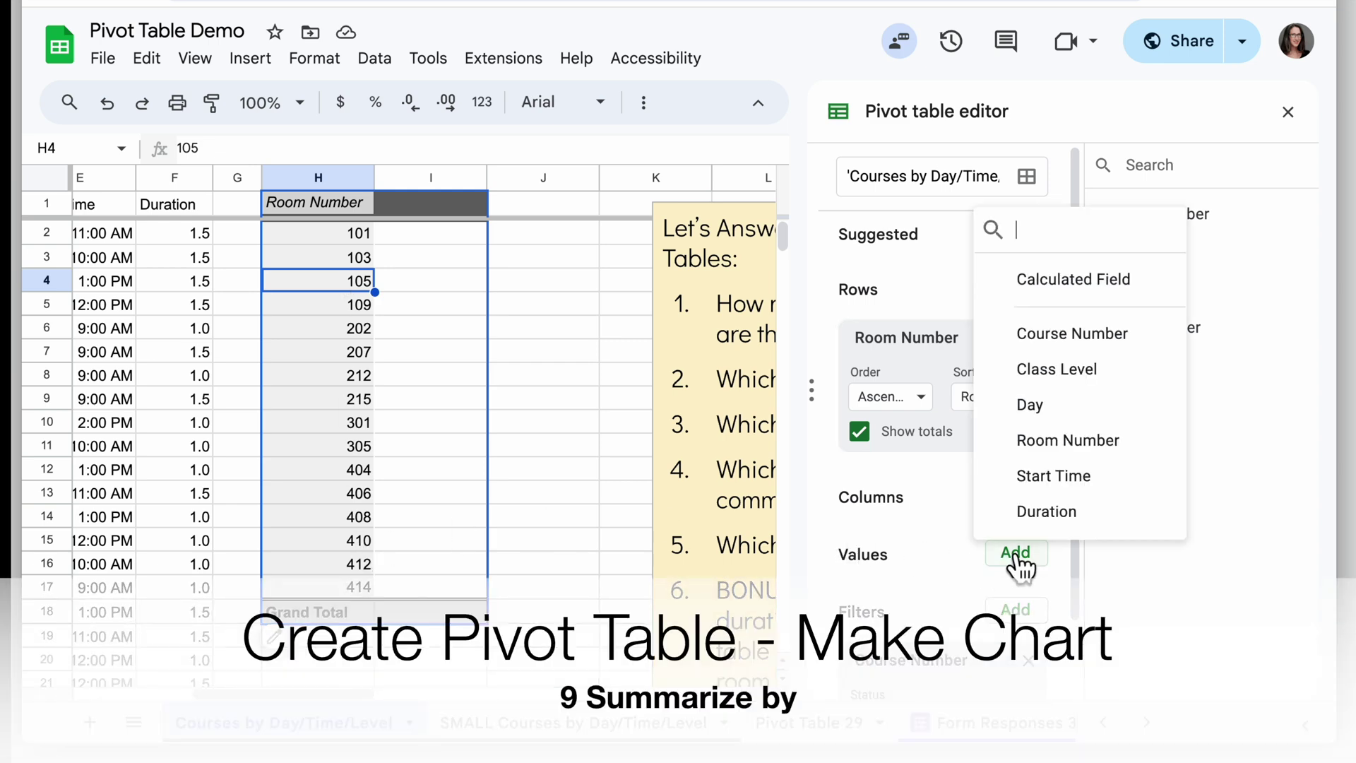
pyautogui.click(1052, 515)
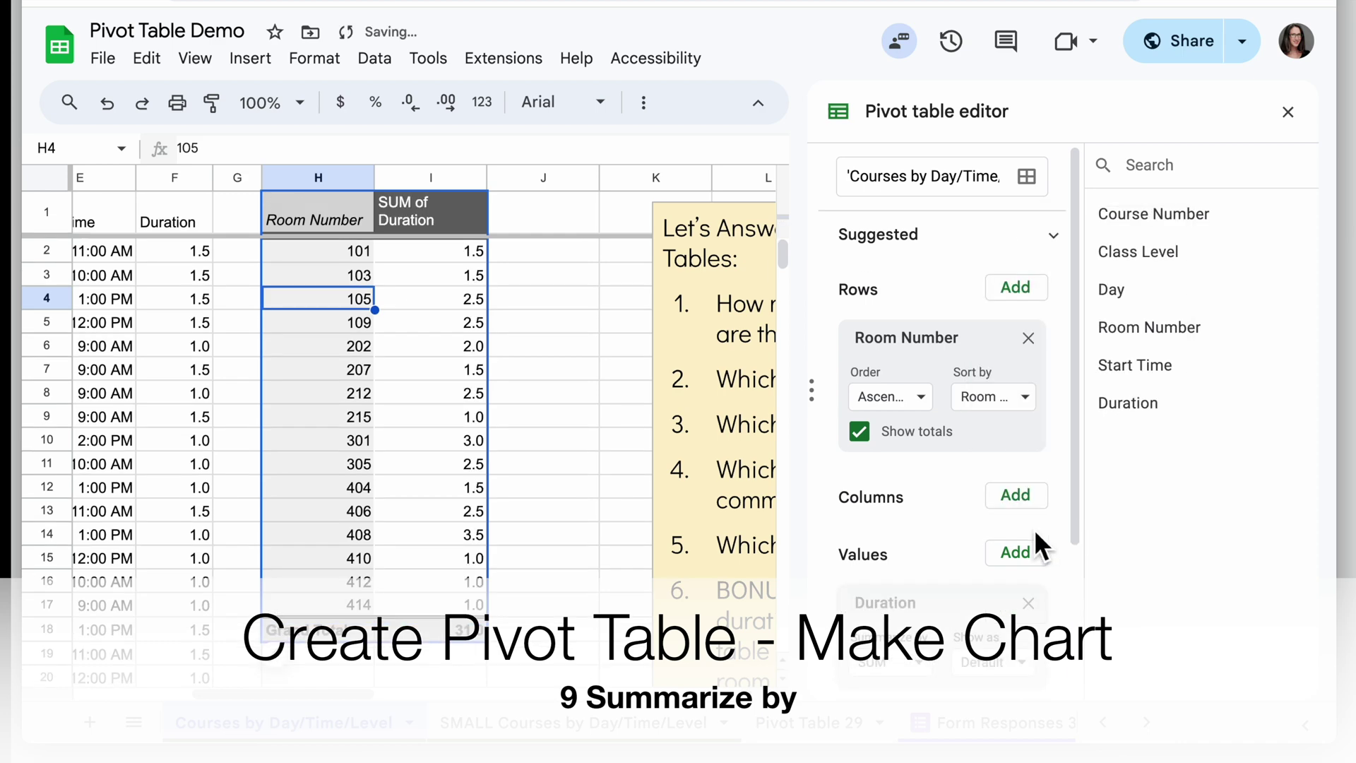
pyautogui.scroll(-2, 986, 540)
pyautogui.click(920, 544)
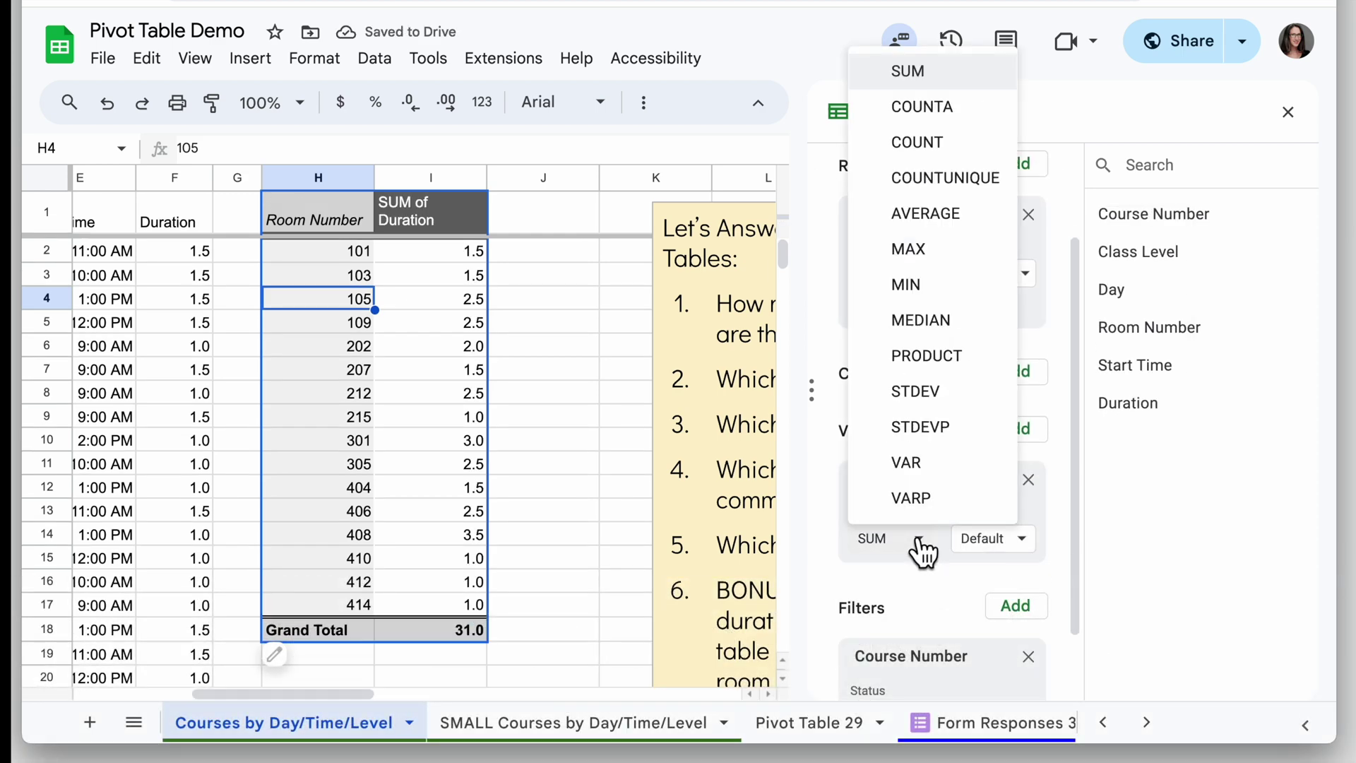
pyautogui.click(922, 550)
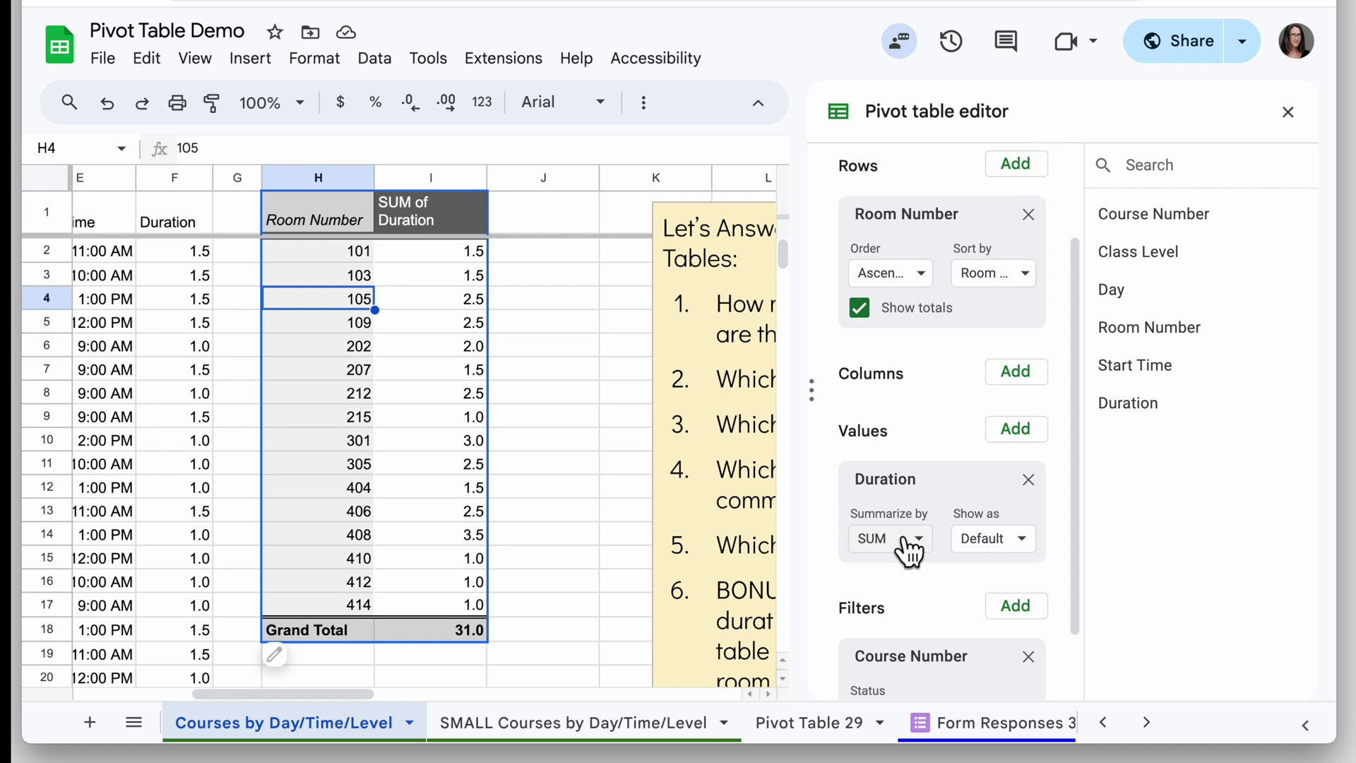
# Step: Try summarizing the pivot table's Duration values by COUNT, and return the summary to SUM
pyautogui.click(908, 540)
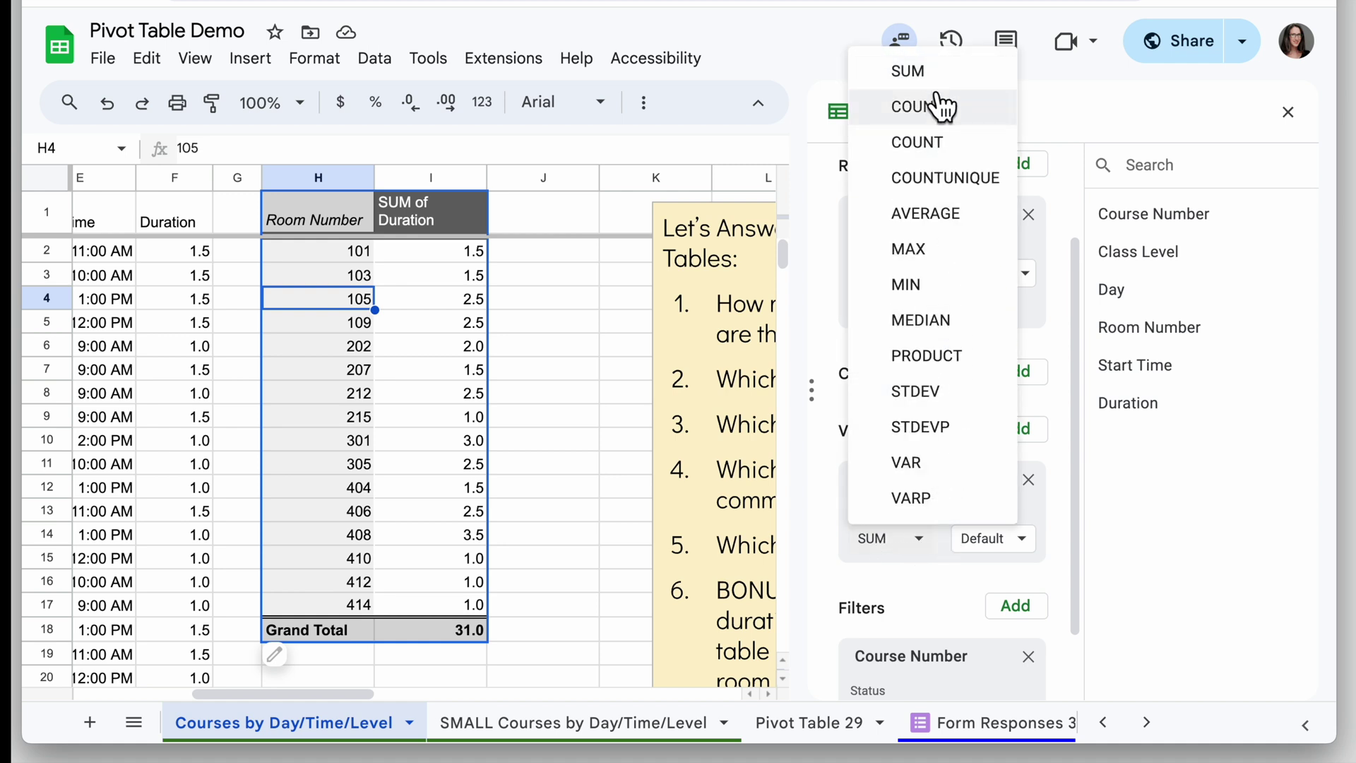
pyautogui.click(946, 142)
pyautogui.click(919, 541)
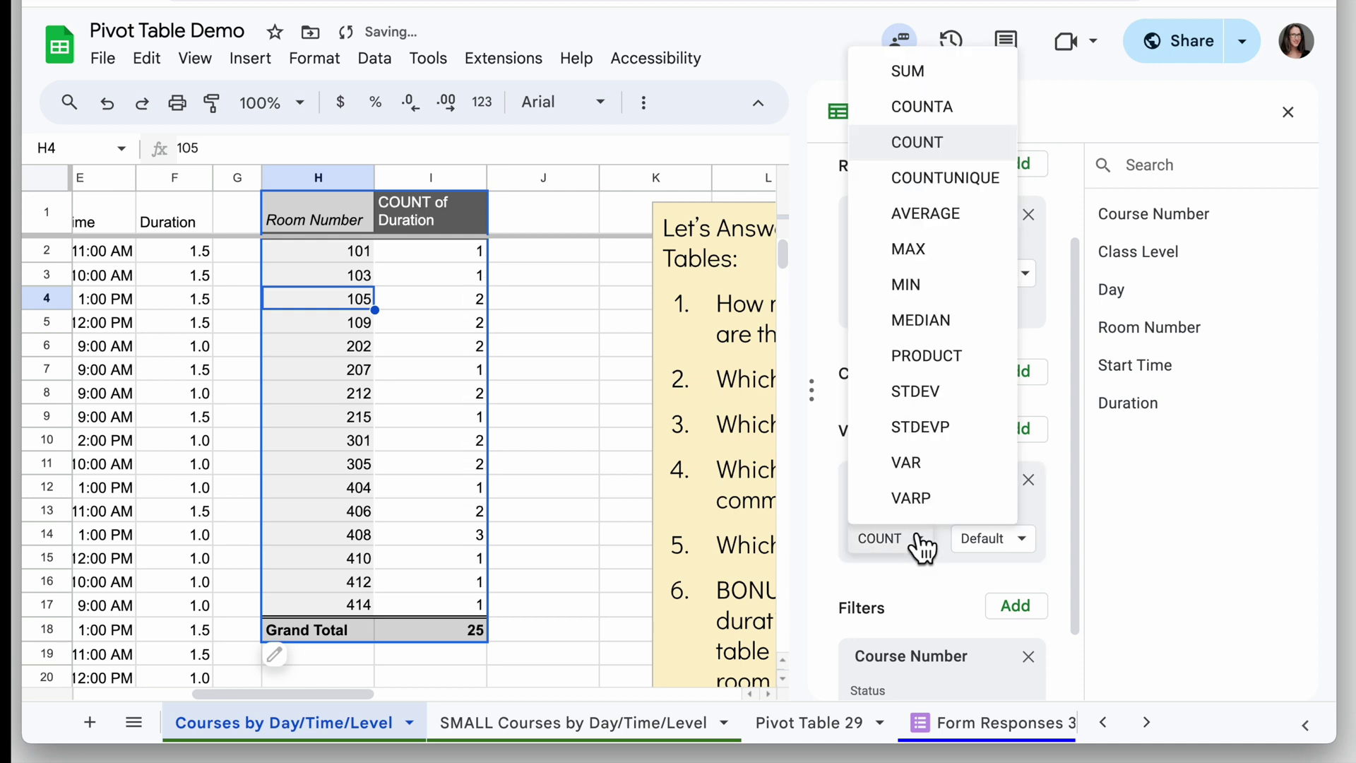
pyautogui.click(931, 73)
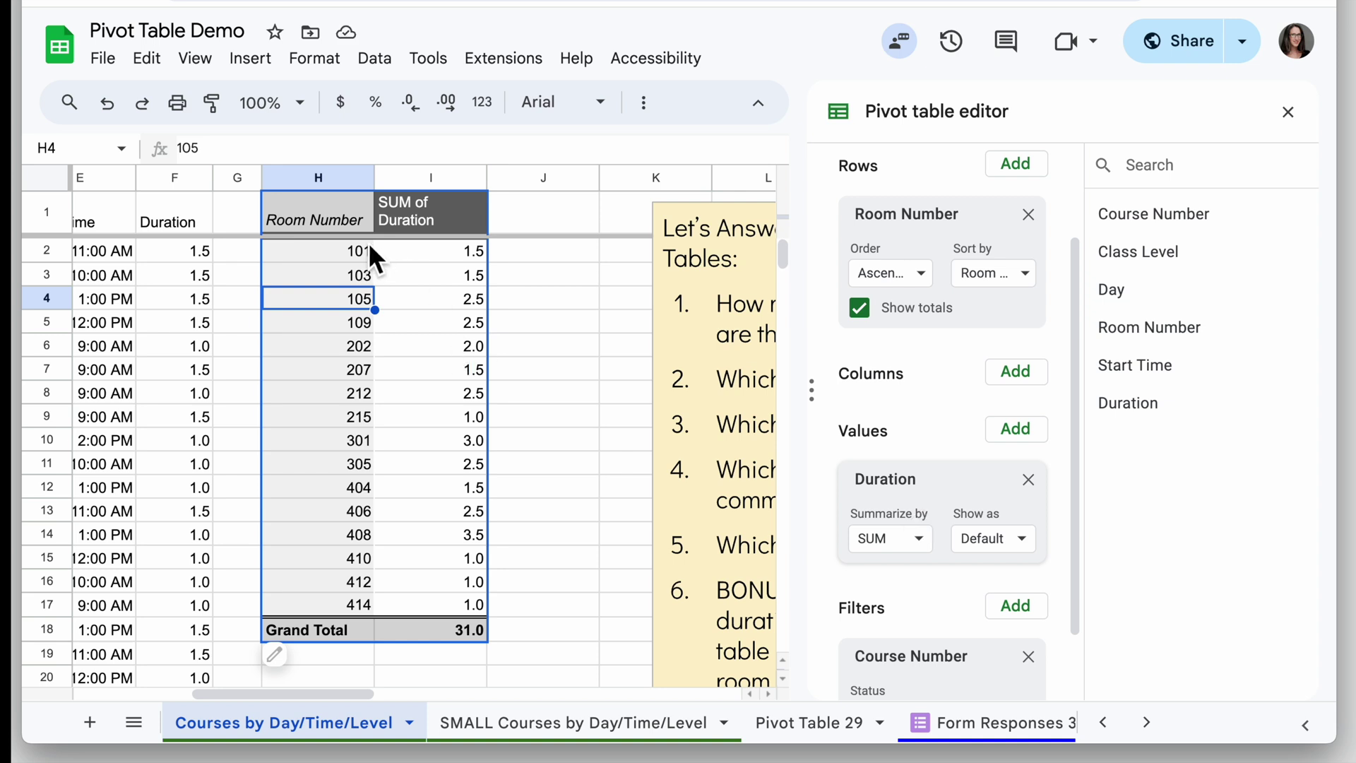
# Step: Turn off totals for the Room Number rows and insert a chart from the pivot table range H1:I17
pyautogui.click(860, 308)
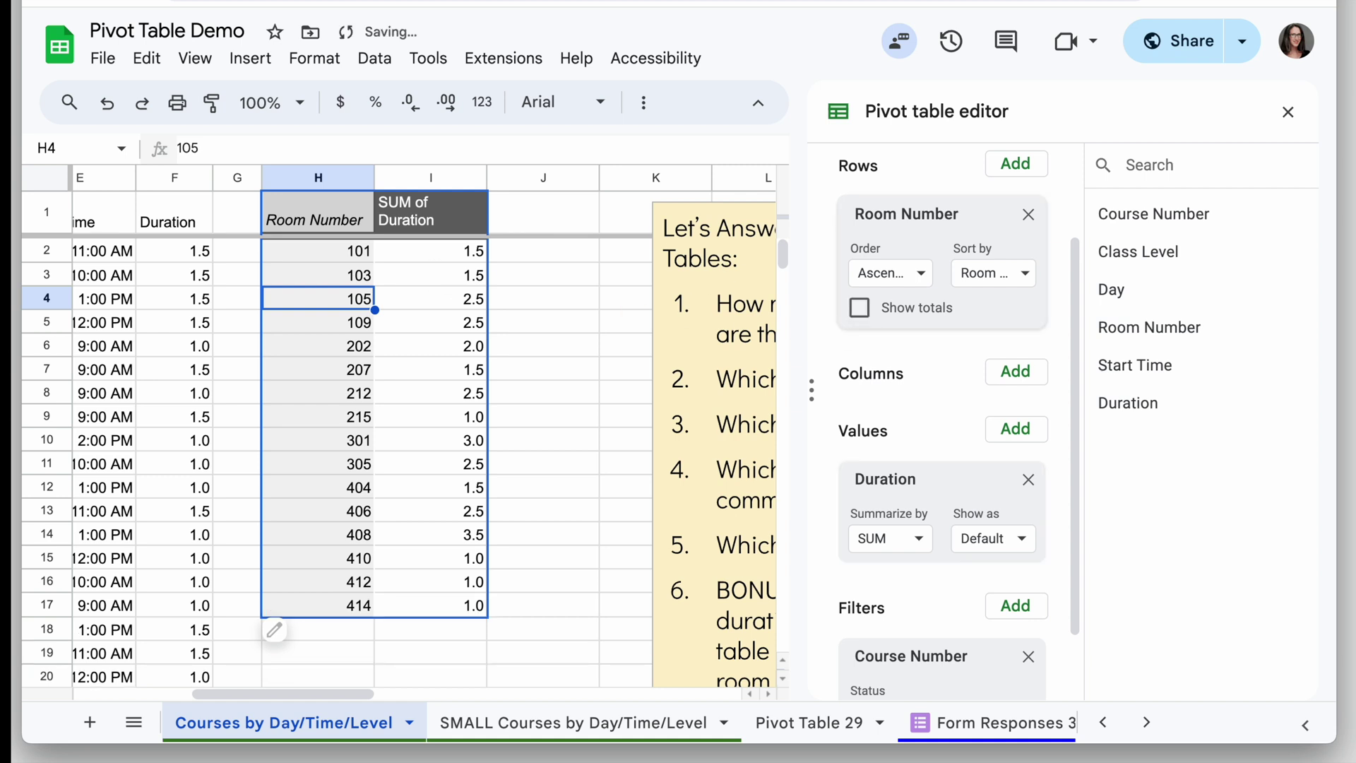
pyautogui.moveTo(311, 219); pyautogui.dragTo(428, 605)
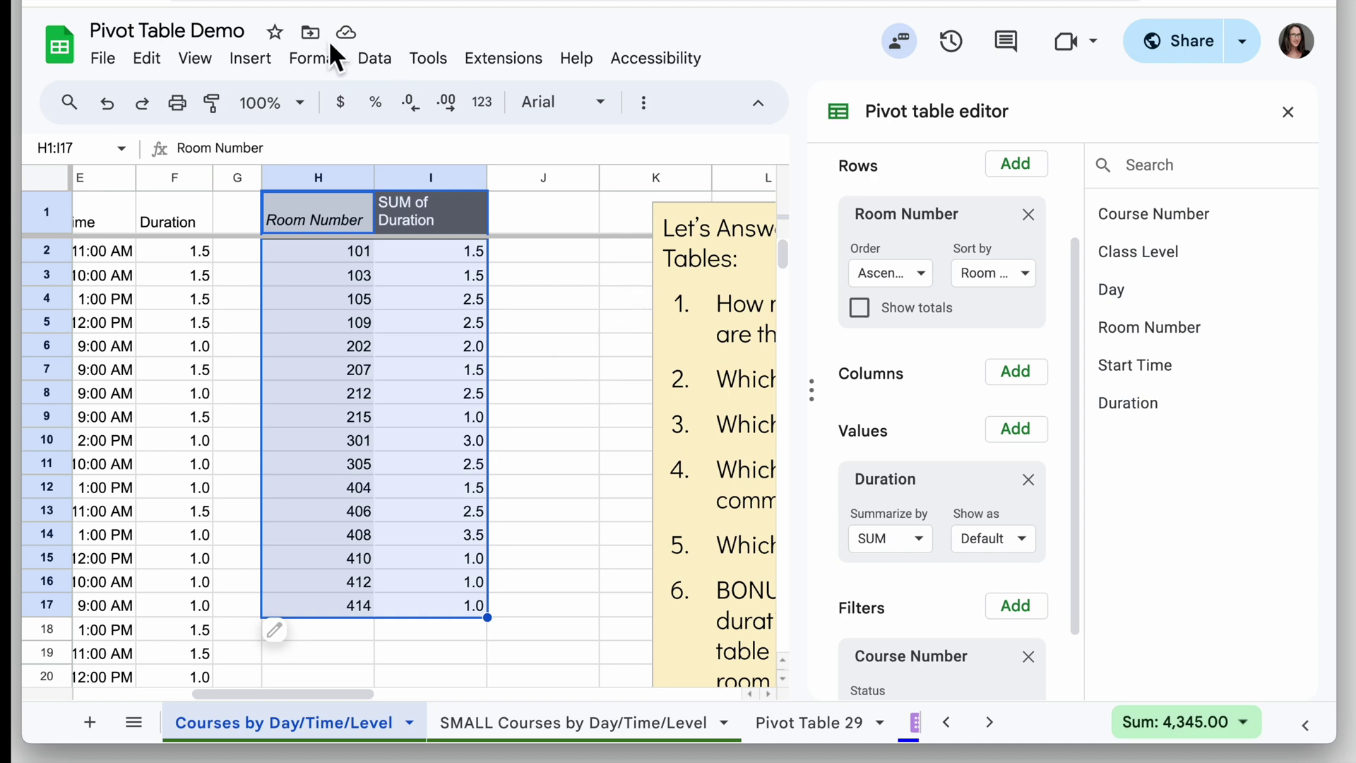
pyautogui.click(249, 58)
pyautogui.click(402, 305)
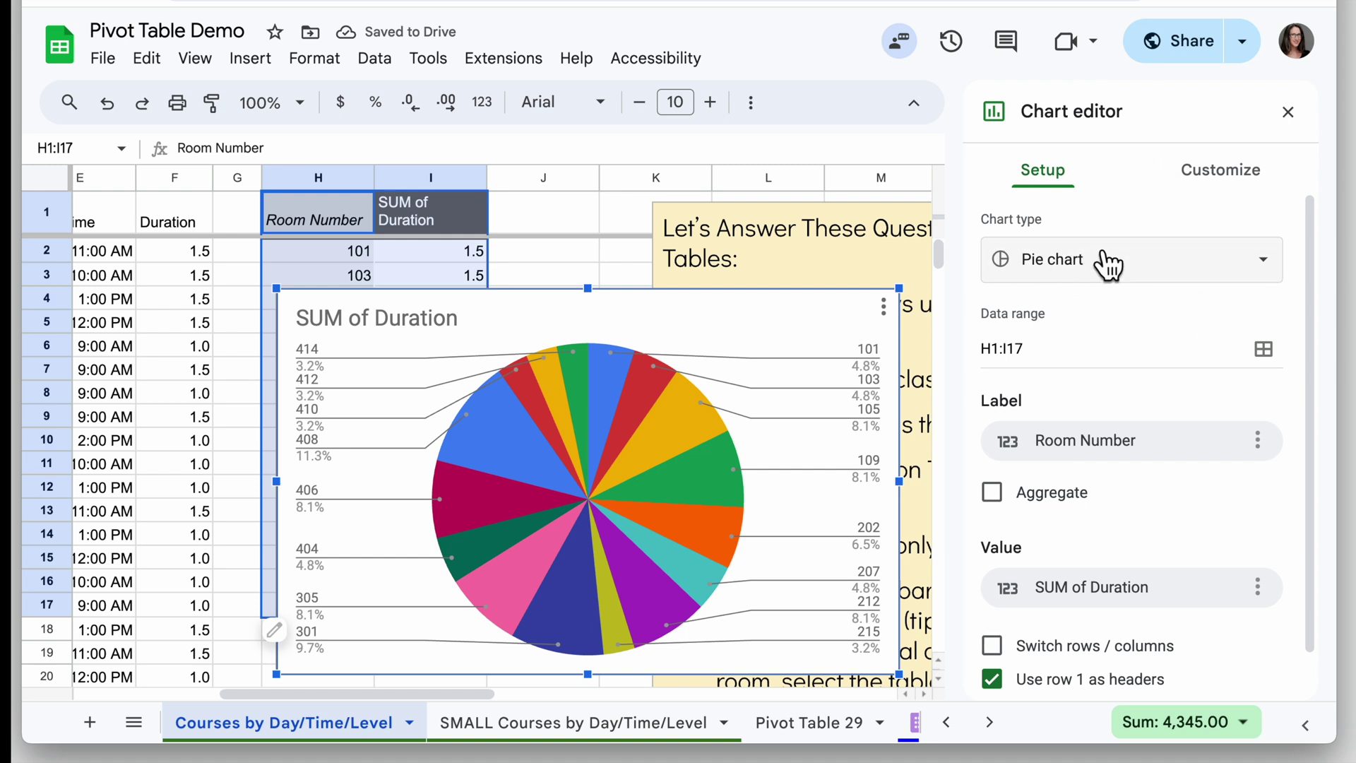
# Step: Change the pie chart to a column chart and move it slightly down and to the right, then finish editing it
pyautogui.click(1141, 267)
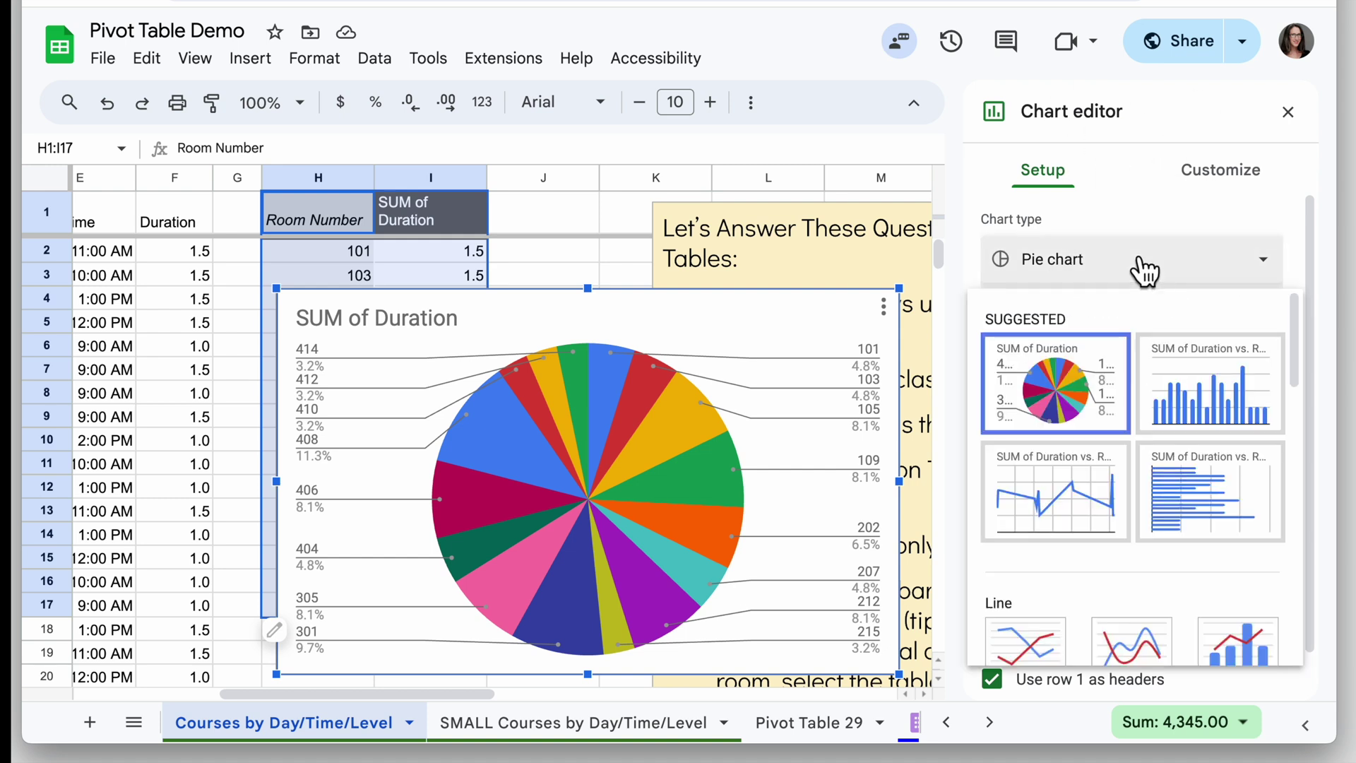
pyautogui.click(1221, 399)
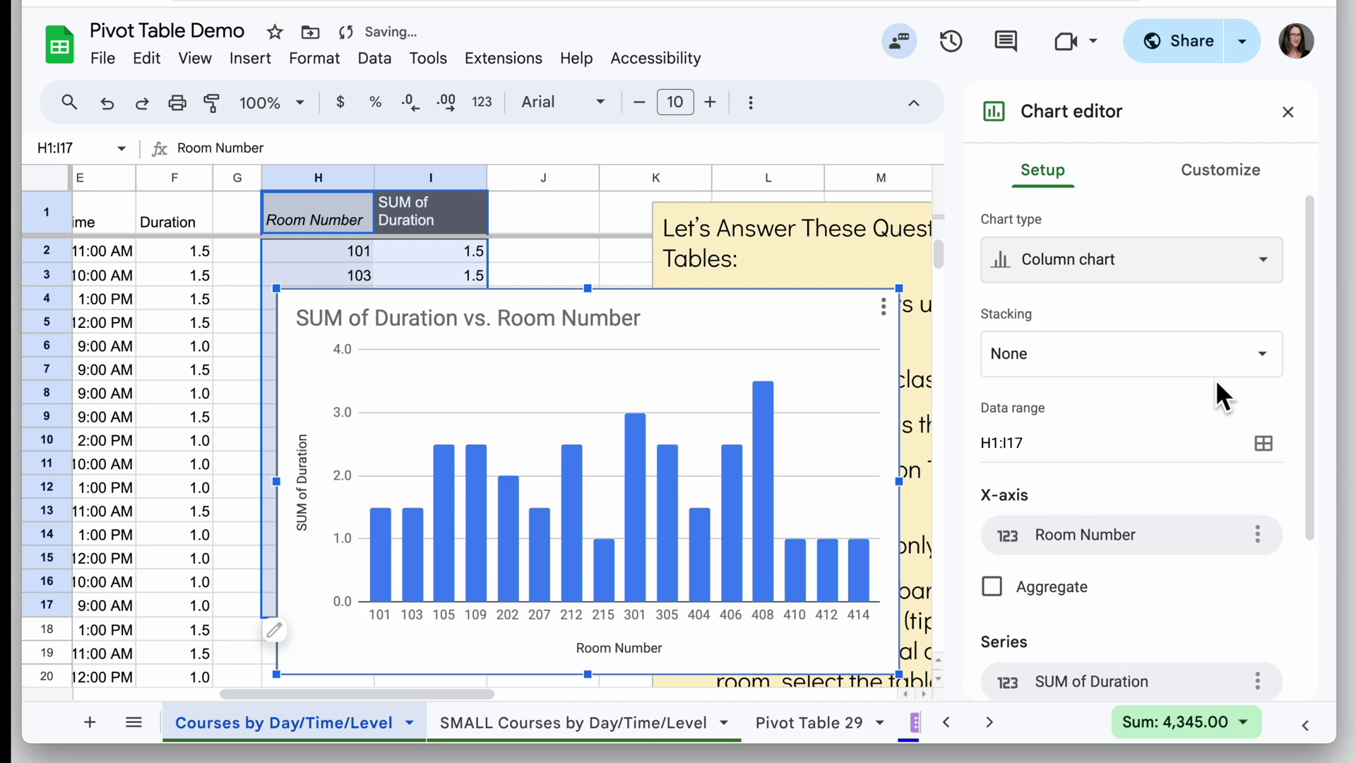
pyautogui.moveTo(714, 305); pyautogui.dragTo(718, 333)
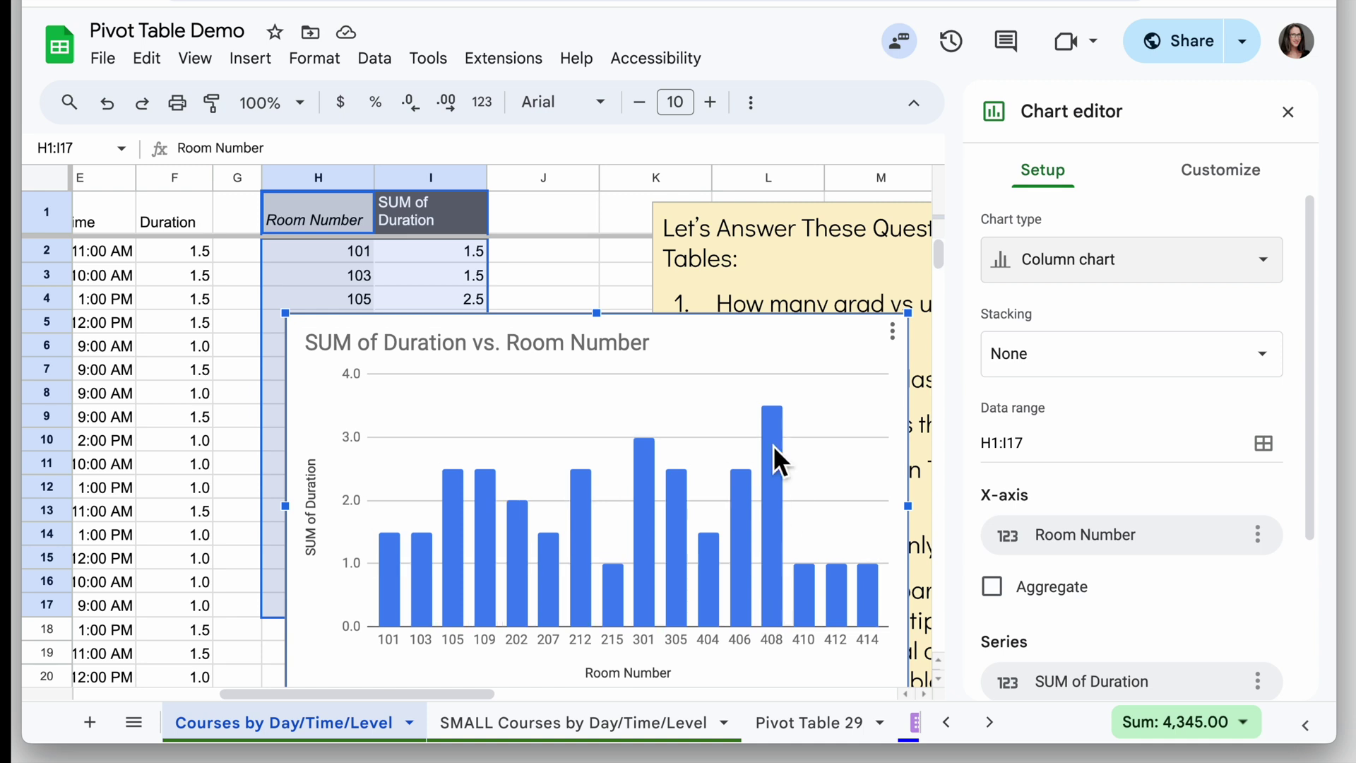
pyautogui.moveTo(711, 329); pyautogui.dragTo(772, 327)
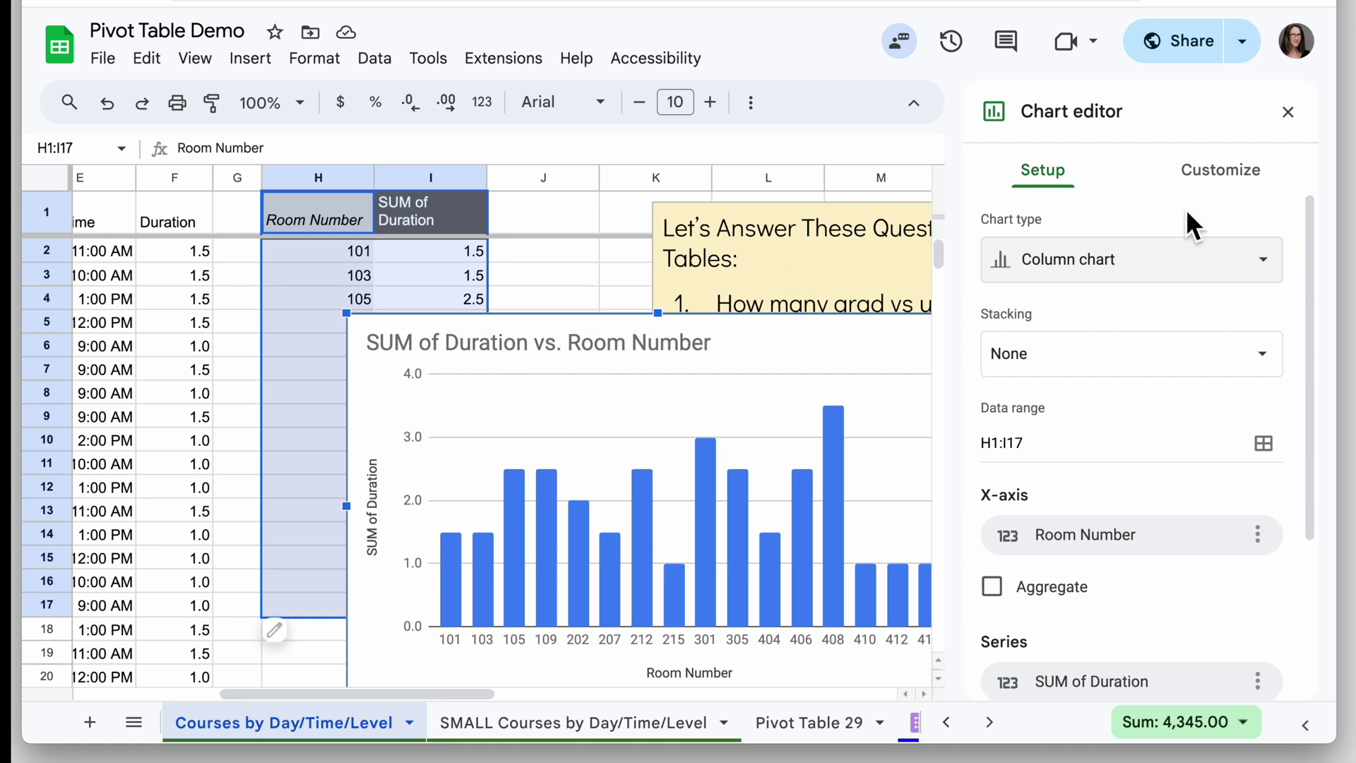
pyautogui.click(1288, 113)
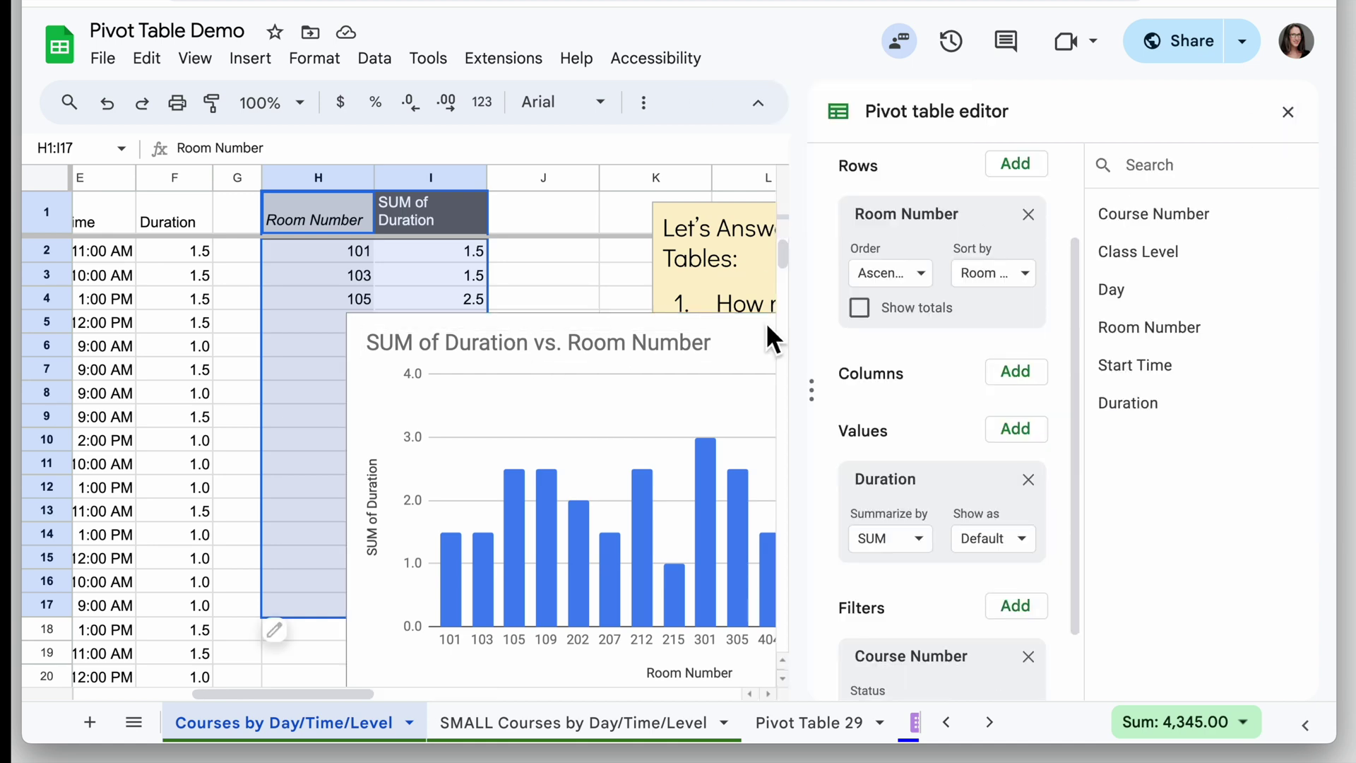
# Step: Close the pivot table editor and reopen it from a cell in the Room Number pivot table
pyautogui.click(639, 321)
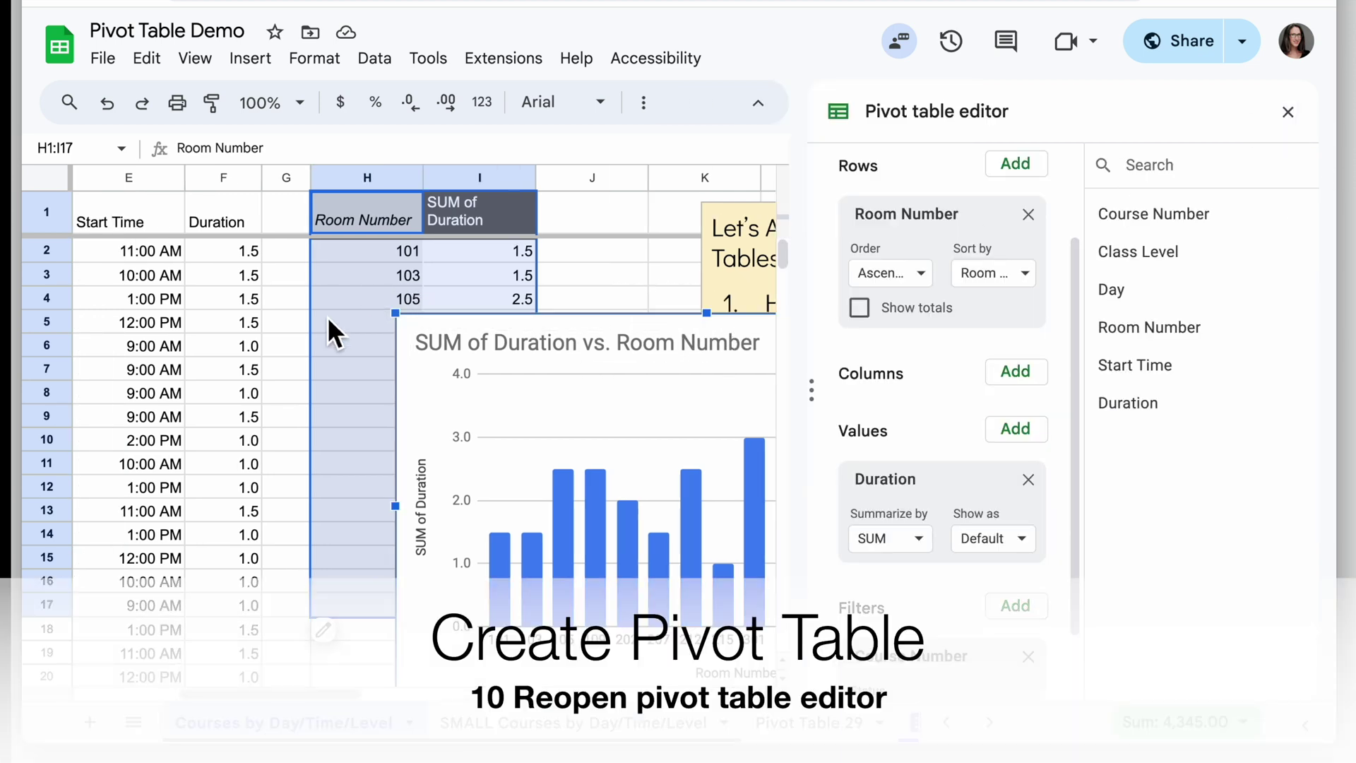
pyautogui.click(271, 660)
pyautogui.click(350, 583)
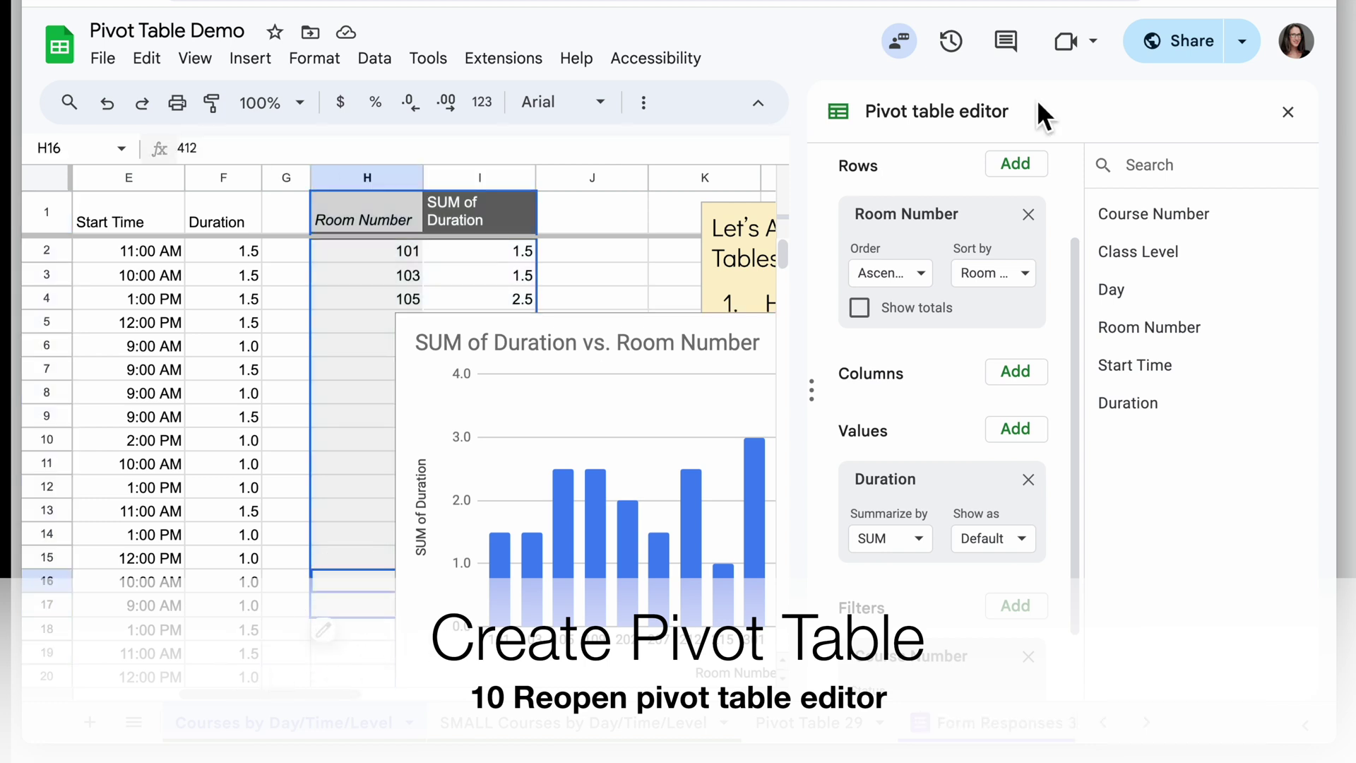
pyautogui.click(1287, 112)
pyautogui.click(342, 514)
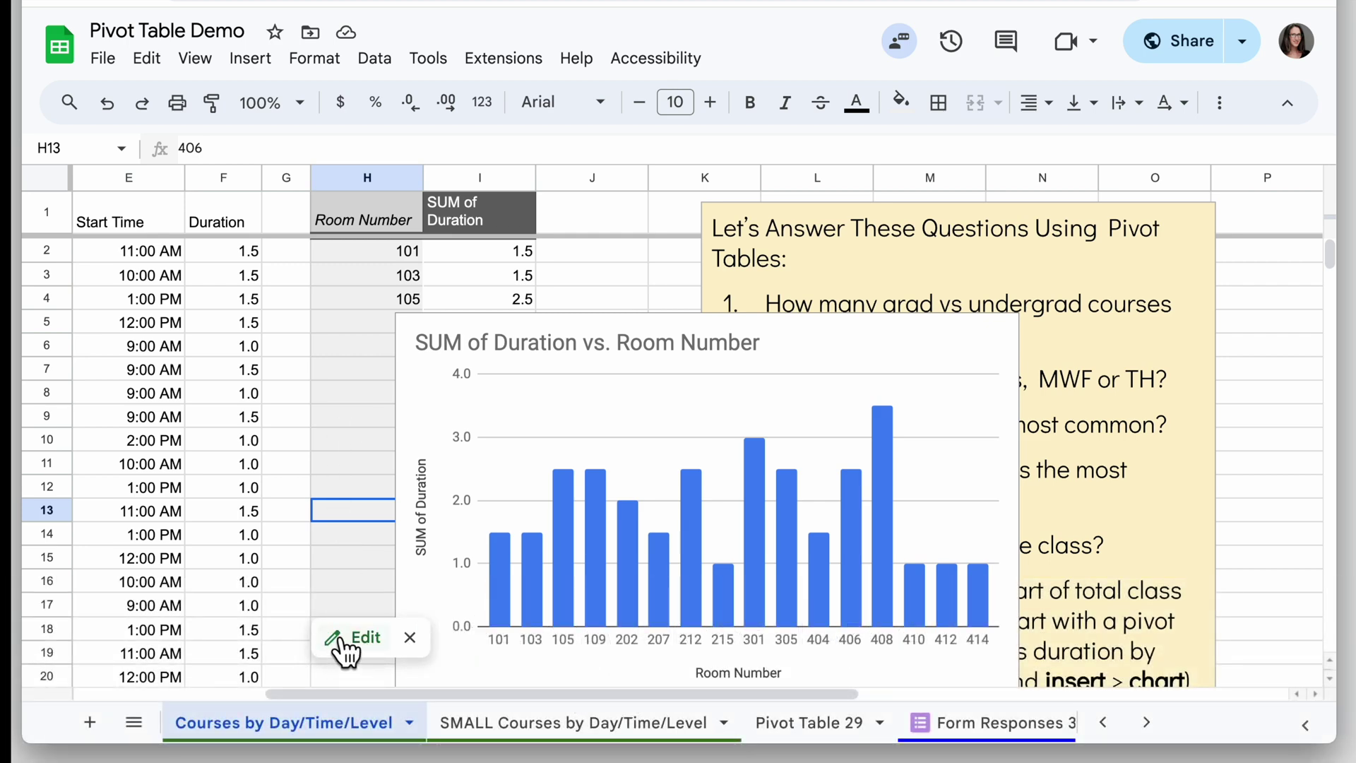
pyautogui.click(341, 637)
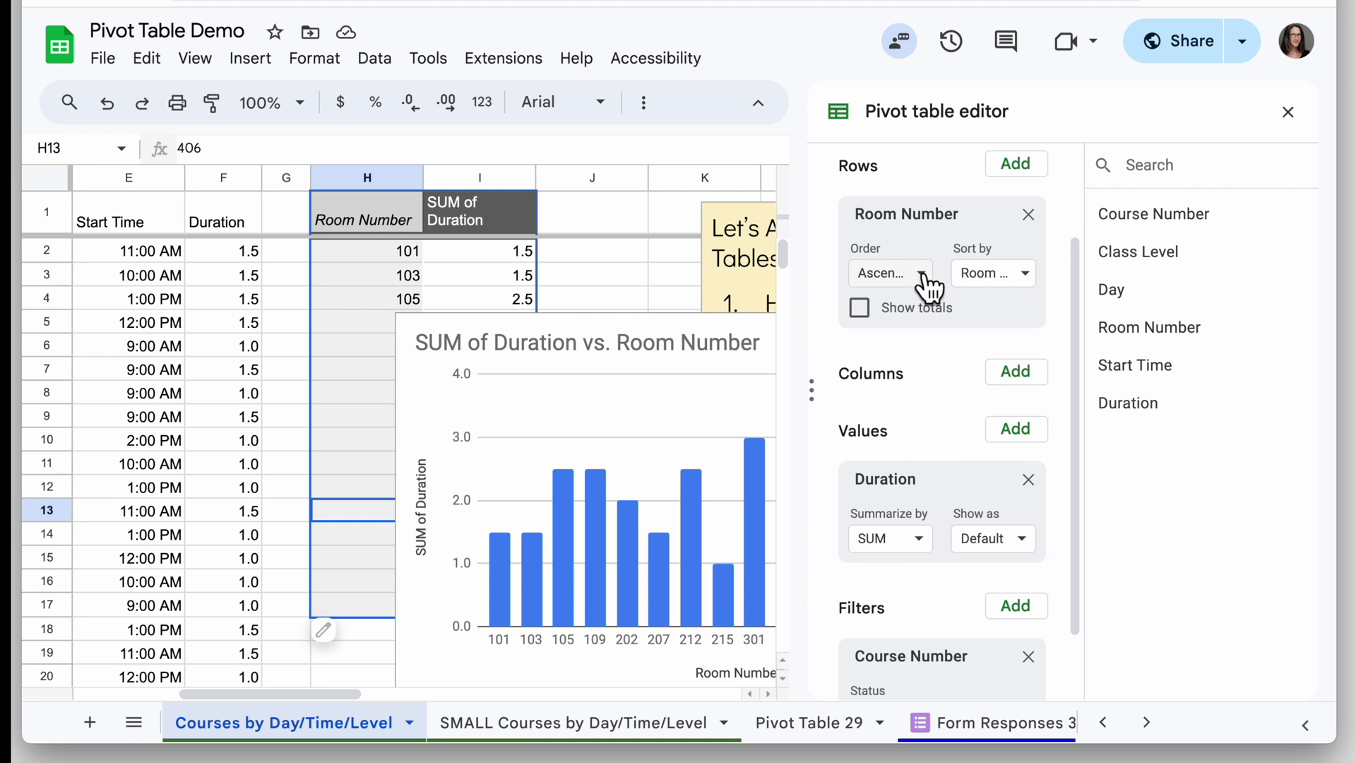
# Step: Sort the Room Number rows by SUM of Duration in ascending order, and check the reordered column chart
pyautogui.click(1022, 281)
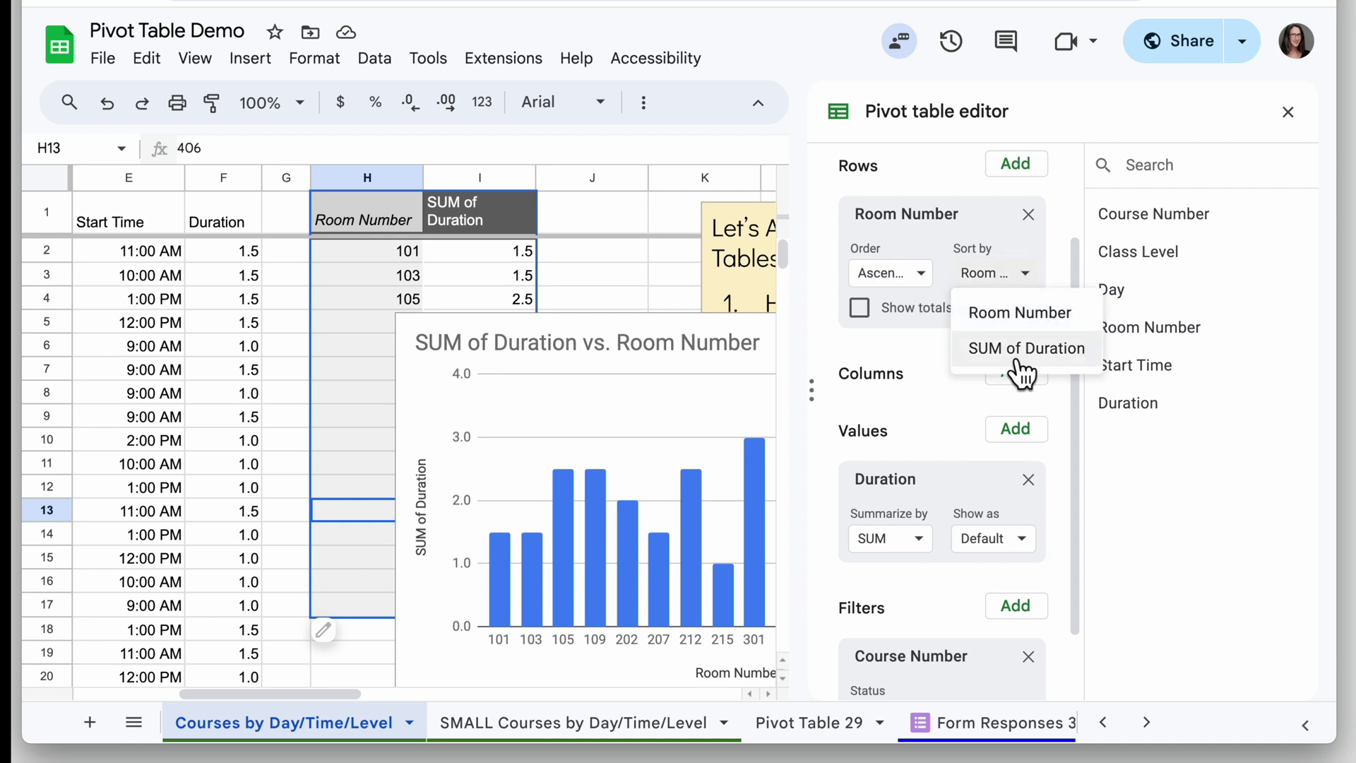
pyautogui.click(1026, 349)
pyautogui.hscroll(3, 644, 455)
pyautogui.hscroll(3, 515, 530)
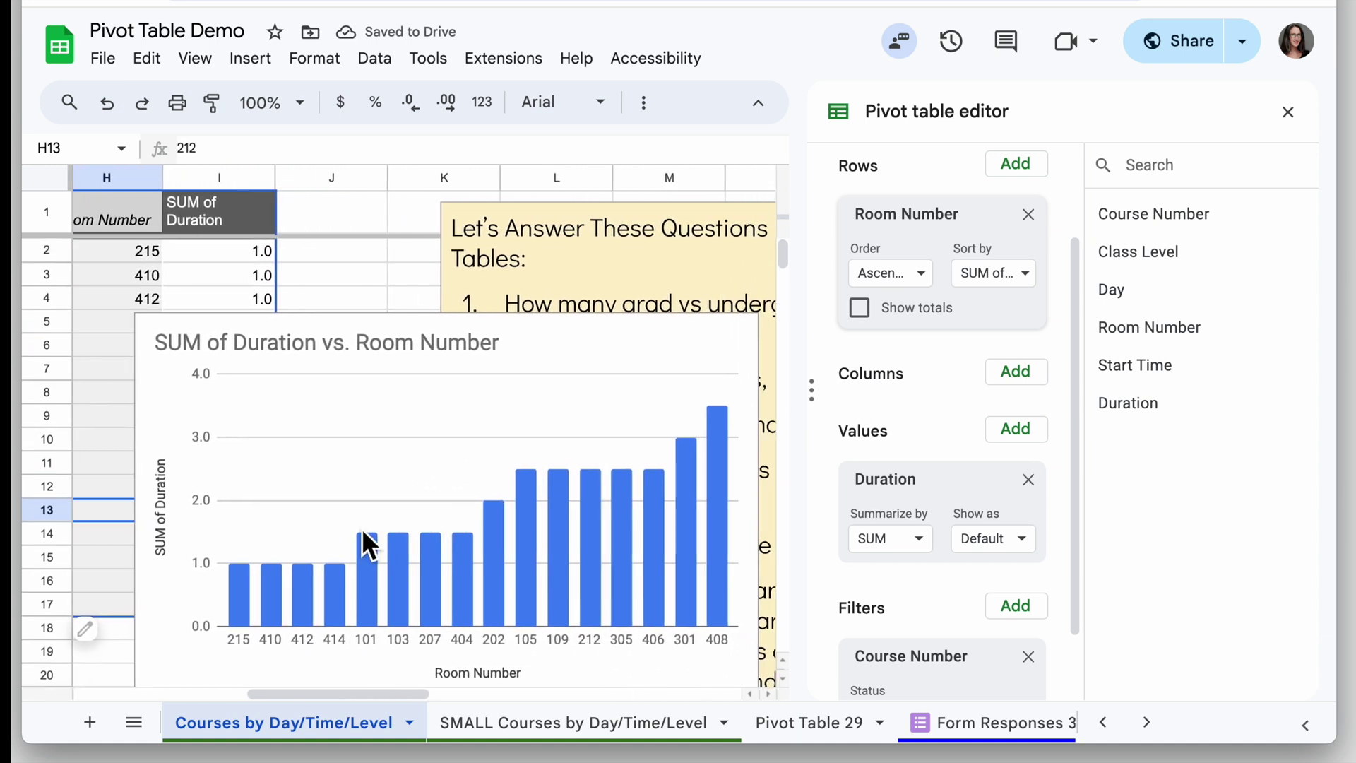